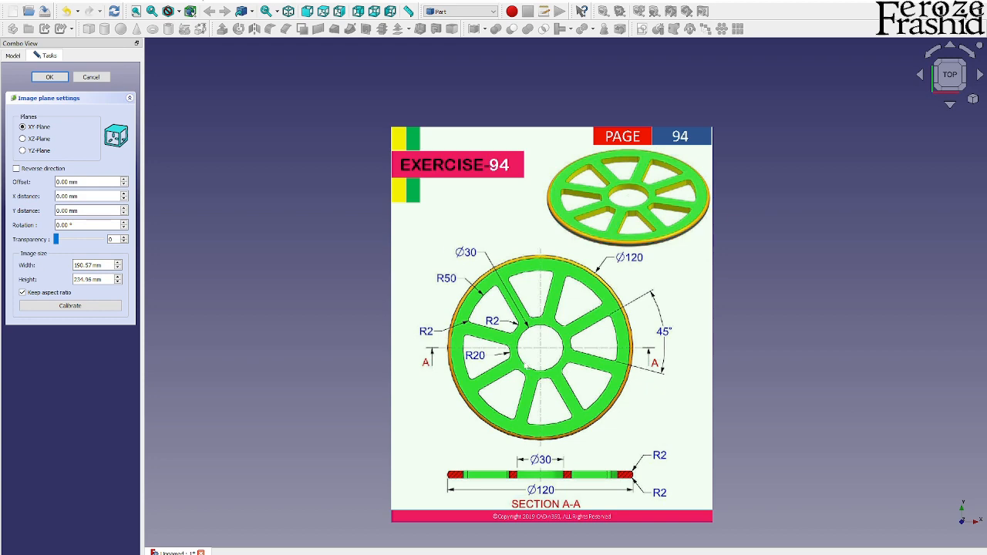
Set the image plane's transparency to 50 and calibrate its scale by setting the section view's overall diameter dimension to 120 mm
{"action": "scroll", "coordinate": [525, 369], "scroll_direction": "up", "scroll_amount": 3}
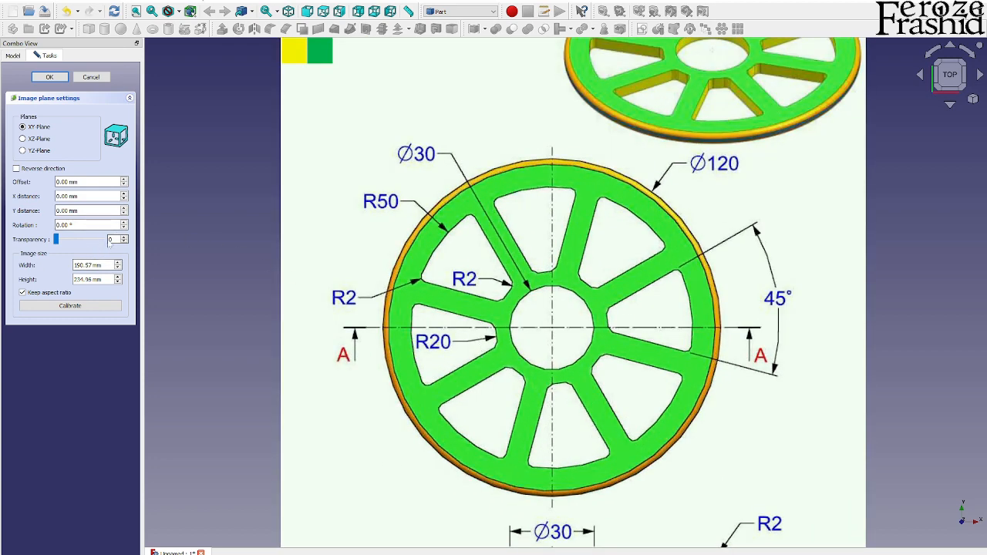
{"action": "type", "text": "5"}
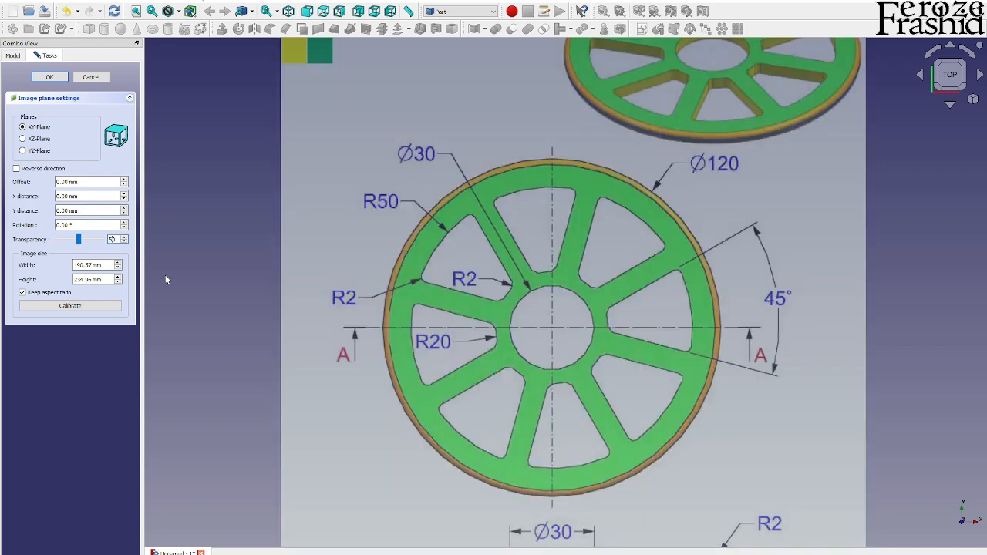
{"action": "left_click", "coordinate": [88, 308]}
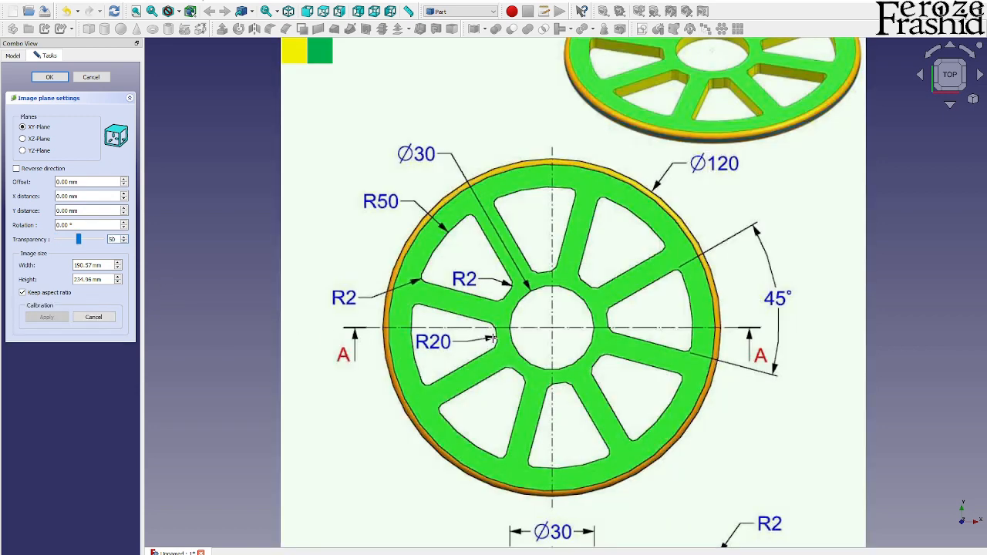
{"action": "scroll", "coordinate": [472, 306], "scroll_direction": "down", "scroll_amount": 2}
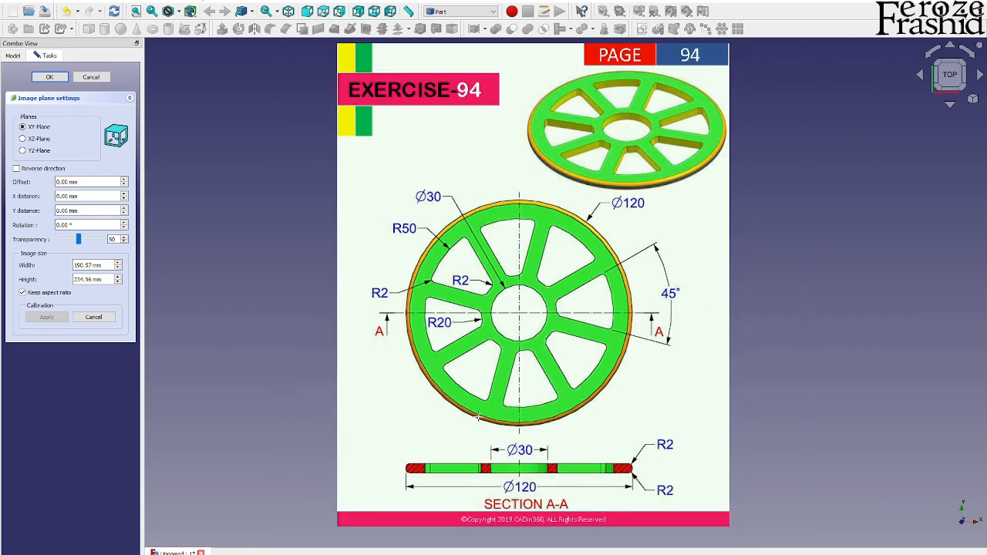
{"action": "scroll", "coordinate": [484, 513], "scroll_direction": "up", "scroll_amount": 6}
{"action": "scroll", "coordinate": [207, 428], "scroll_direction": "down", "scroll_amount": 1}
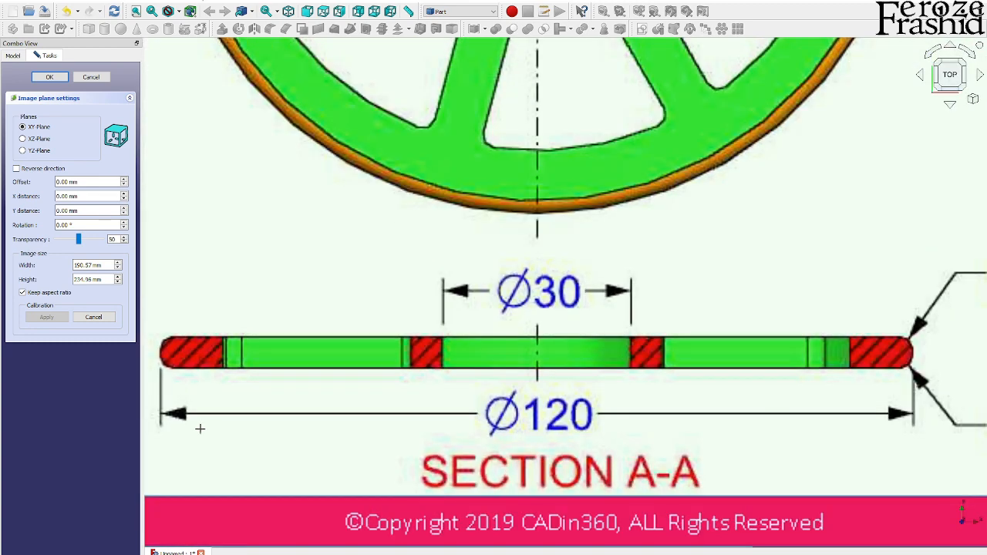
{"action": "left_click", "coordinate": [160, 414]}
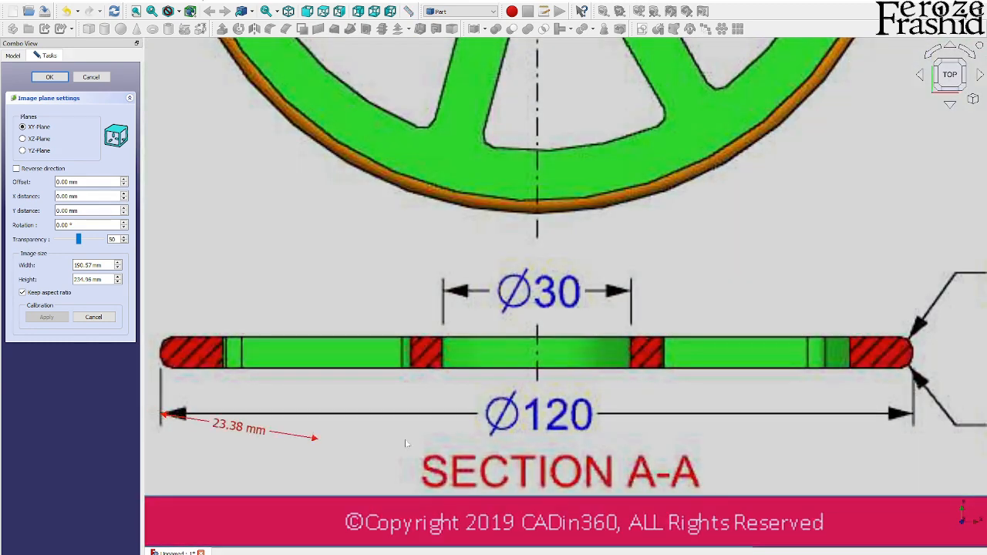
{"action": "left_click", "coordinate": [914, 417]}
{"action": "type", "text": "1"}
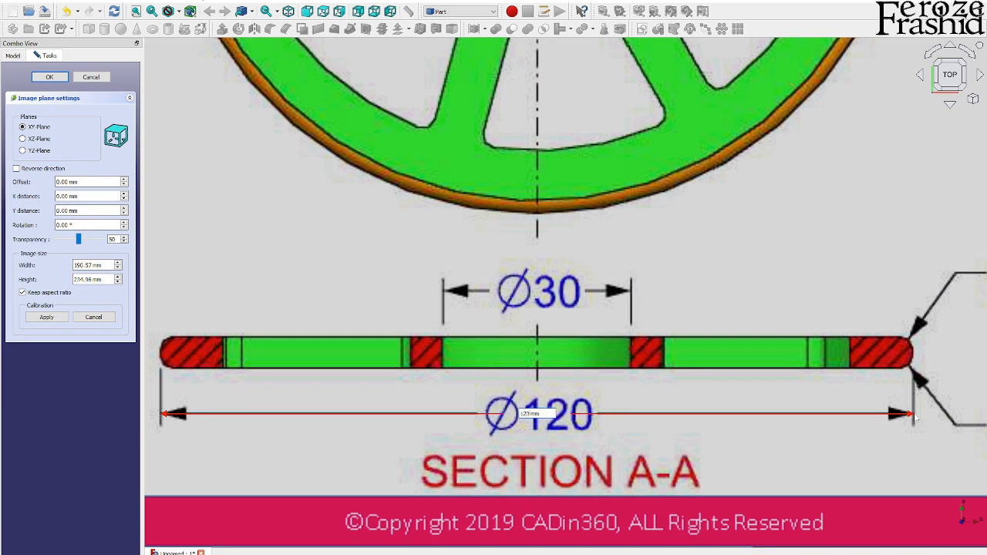
{"action": "type", "text": "20"}
{"action": "key", "text": "Return"}
{"action": "scroll", "coordinate": [745, 412], "scroll_direction": "down", "scroll_amount": 3}
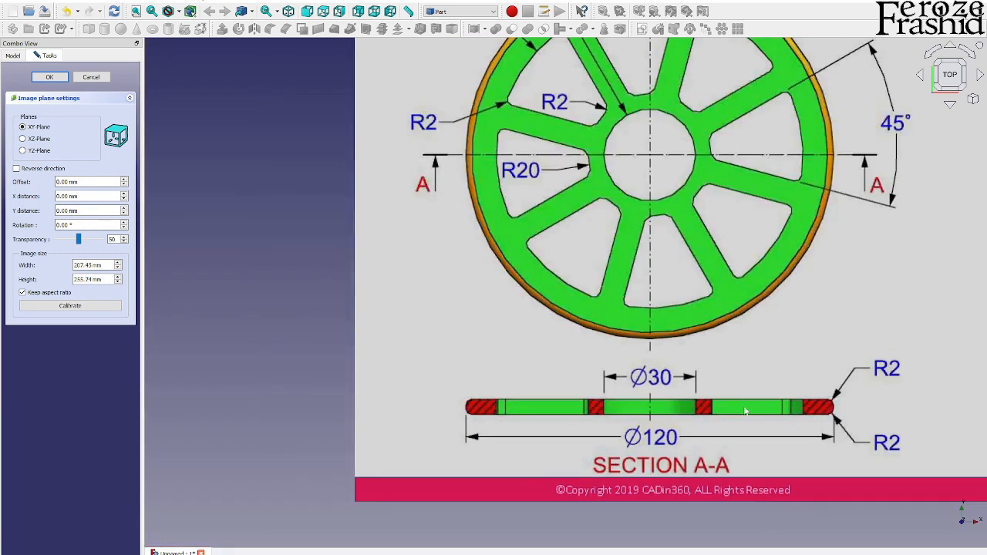
{"action": "left_click", "coordinate": [50, 76]}
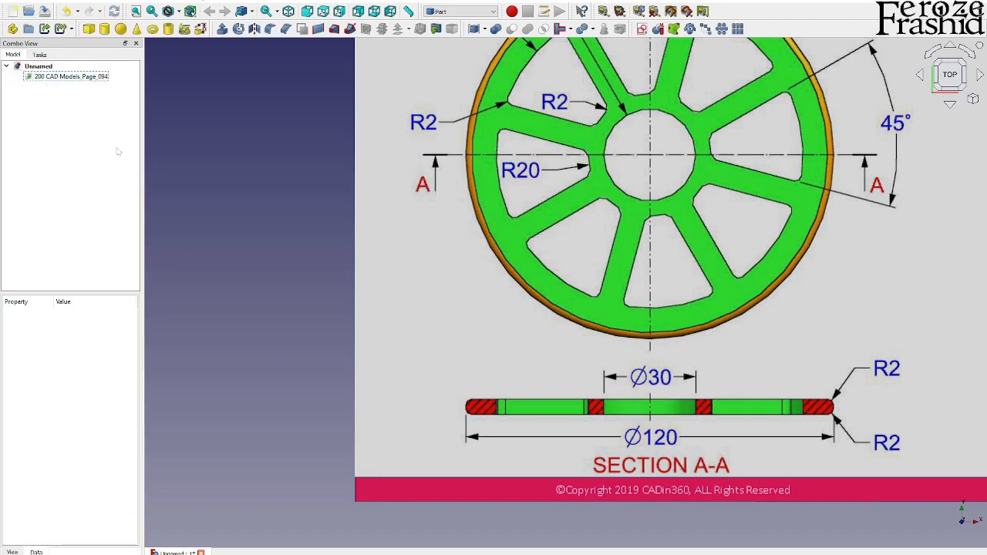
{"action": "scroll", "coordinate": [405, 394], "scroll_direction": "down", "scroll_amount": 2}
{"action": "scroll", "coordinate": [543, 395], "scroll_direction": "down", "scroll_amount": 2}
{"action": "scroll", "coordinate": [576, 256], "scroll_direction": "up", "scroll_amount": 2}
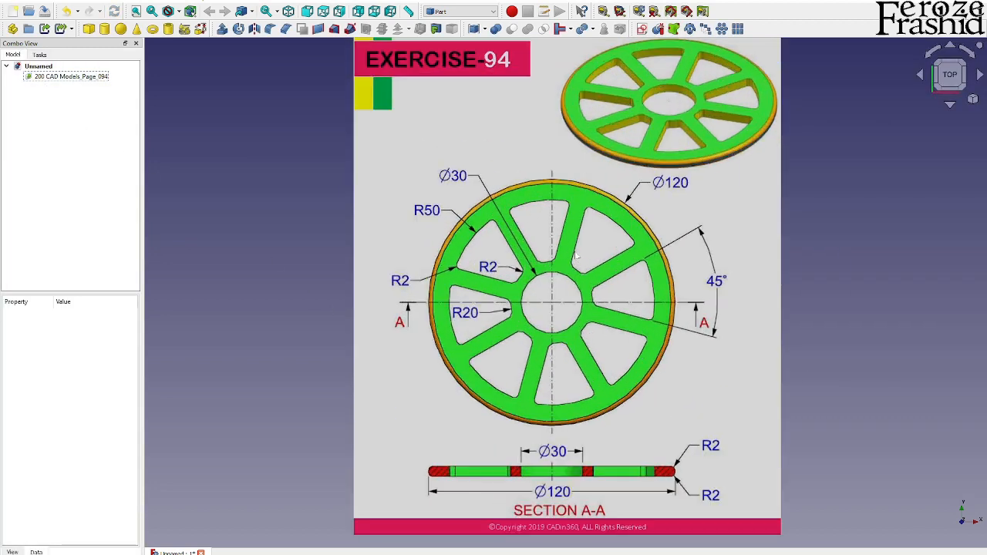
{"action": "scroll", "coordinate": [660, 276], "scroll_direction": "up", "scroll_amount": 1}
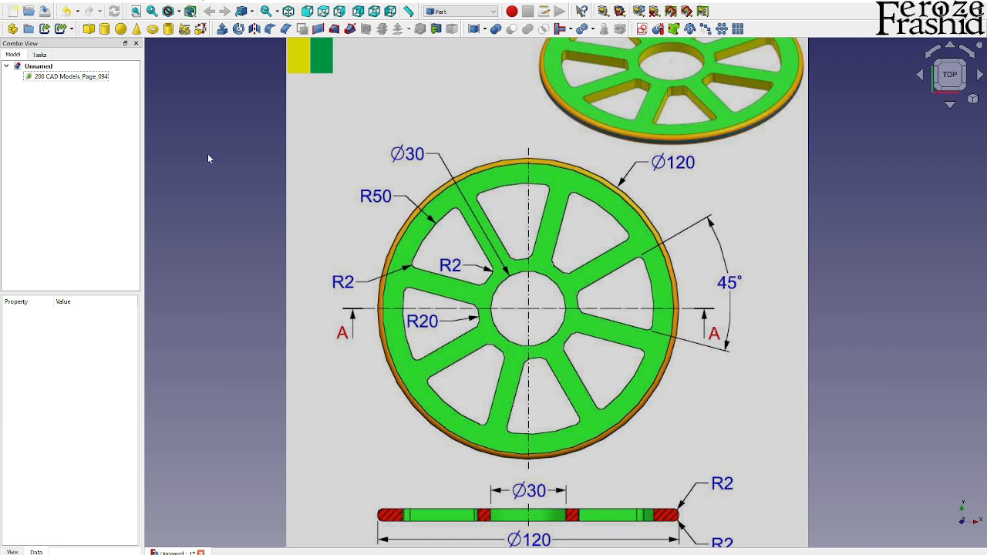
{"action": "left_click", "coordinate": [39, 55]}
{"action": "left_click", "coordinate": [13, 56]}
{"action": "left_click", "coordinate": [642, 28]}
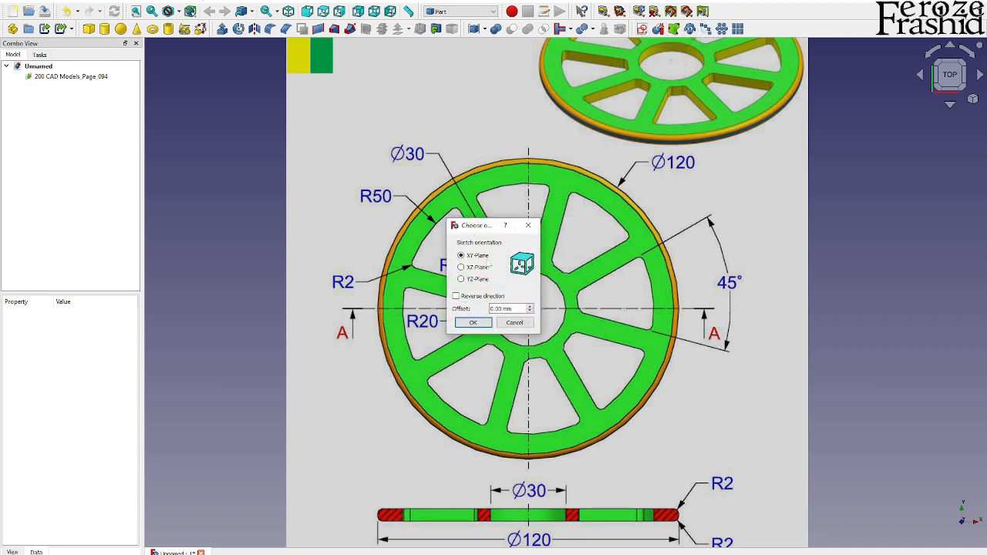
{"action": "left_click", "coordinate": [473, 322]}
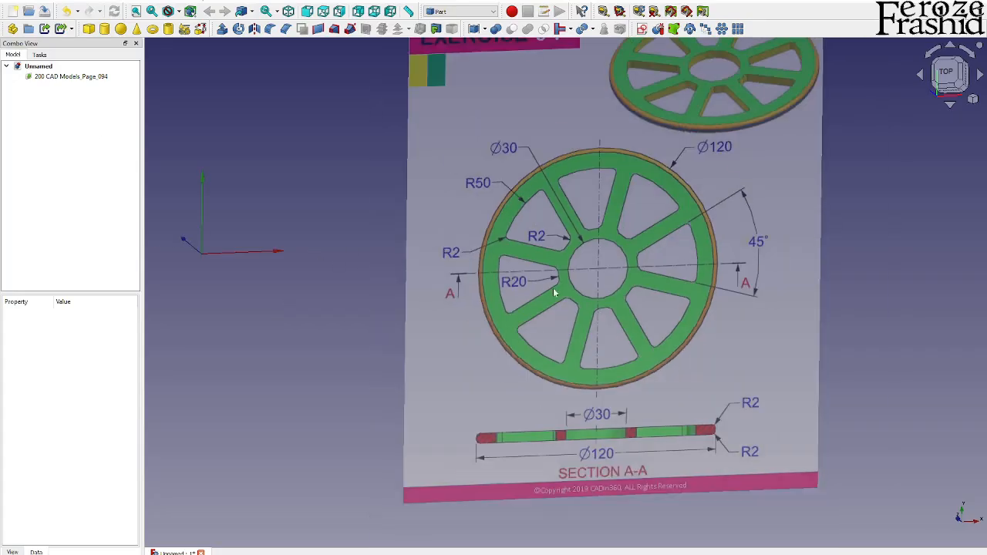
Move the reference image in X and Y so the centre of the wheel's front view sits on the origin
{"action": "left_click", "coordinate": [948, 73]}
{"action": "scroll", "coordinate": [684, 282], "scroll_direction": "down", "scroll_amount": 1}
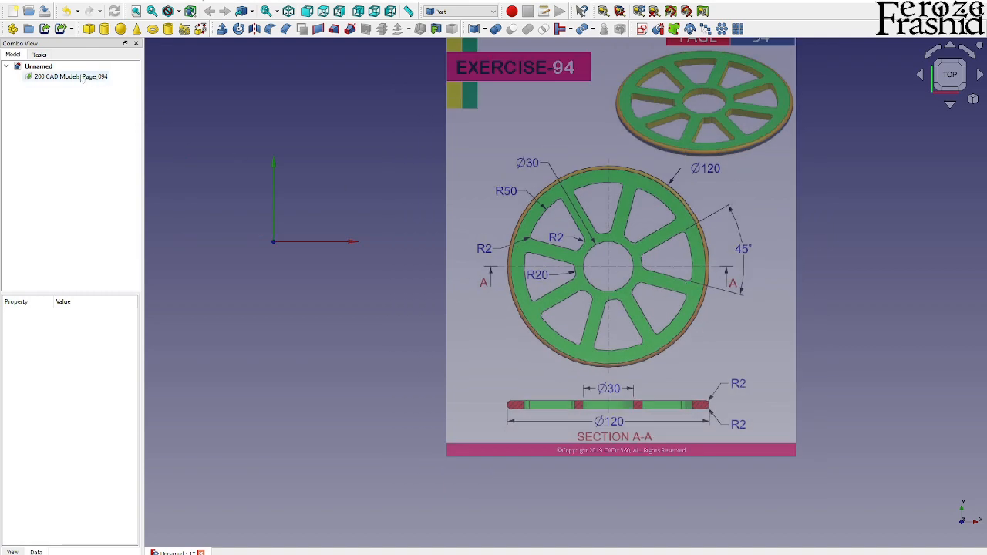
{"action": "double_click", "coordinate": [83, 77]}
{"action": "left_click_drag", "start_coordinate": [758, 243], "coordinate": [440, 244]}
{"action": "scroll", "coordinate": [687, 328], "scroll_direction": "down", "scroll_amount": 1}
{"action": "scroll", "coordinate": [260, 219], "scroll_direction": "up", "scroll_amount": 2}
{"action": "left_click_drag", "start_coordinate": [437, 159], "coordinate": [436, 132]}
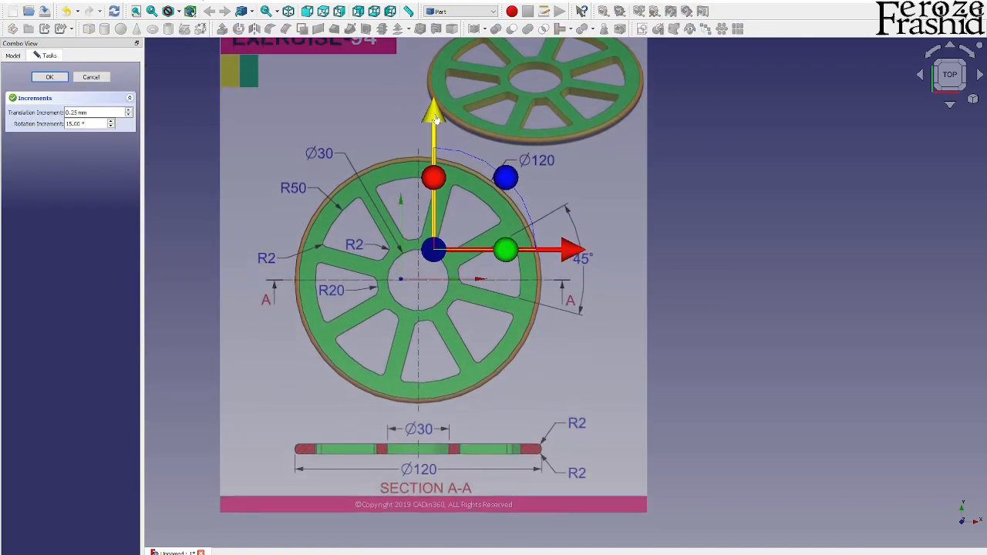
{"action": "left_click_drag", "start_coordinate": [568, 251], "coordinate": [553, 251]}
{"action": "left_click", "coordinate": [49, 77]}
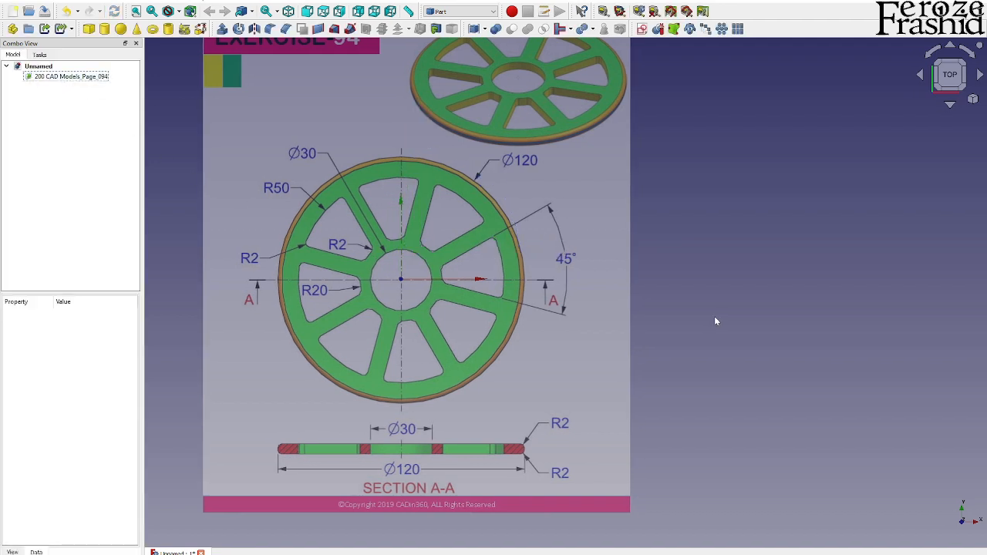
Hide the axis cross and create a new sketch on the XY plane
{"action": "key", "text": "a"}
{"action": "key", "text": "c"}
{"action": "scroll", "coordinate": [850, 355], "scroll_direction": "down", "scroll_amount": 1}
{"action": "scroll", "coordinate": [434, 257], "scroll_direction": "up", "scroll_amount": 2}
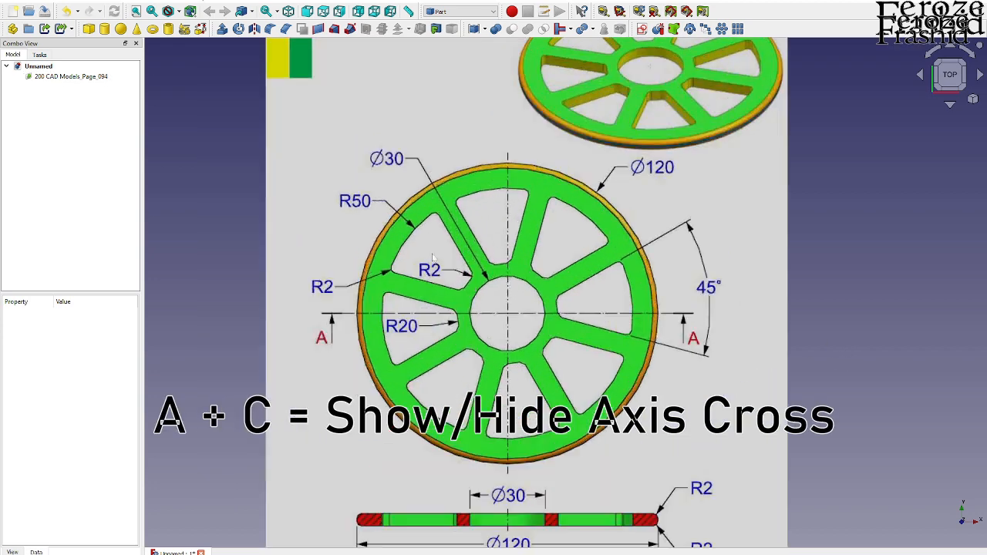
{"action": "left_click", "coordinate": [641, 28]}
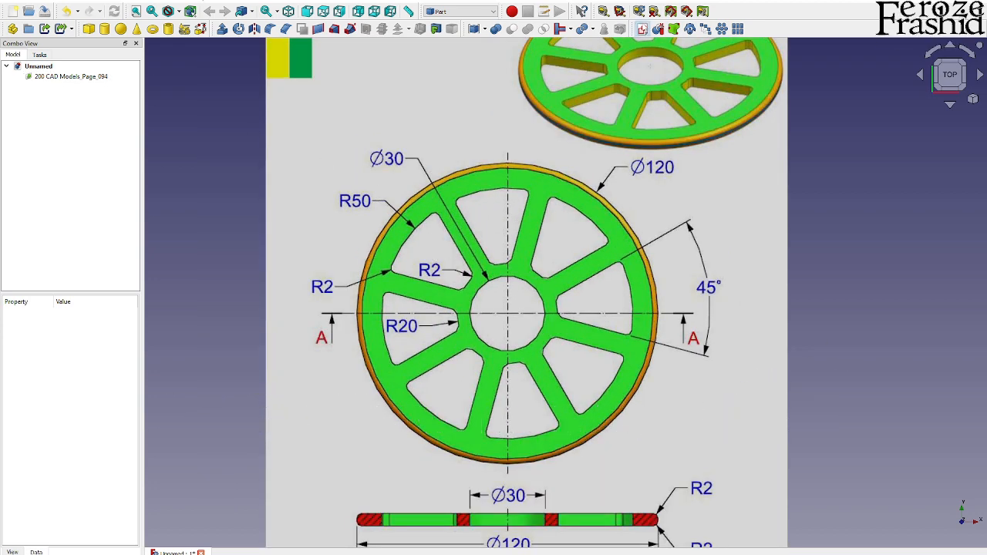
{"action": "left_click", "coordinate": [474, 323]}
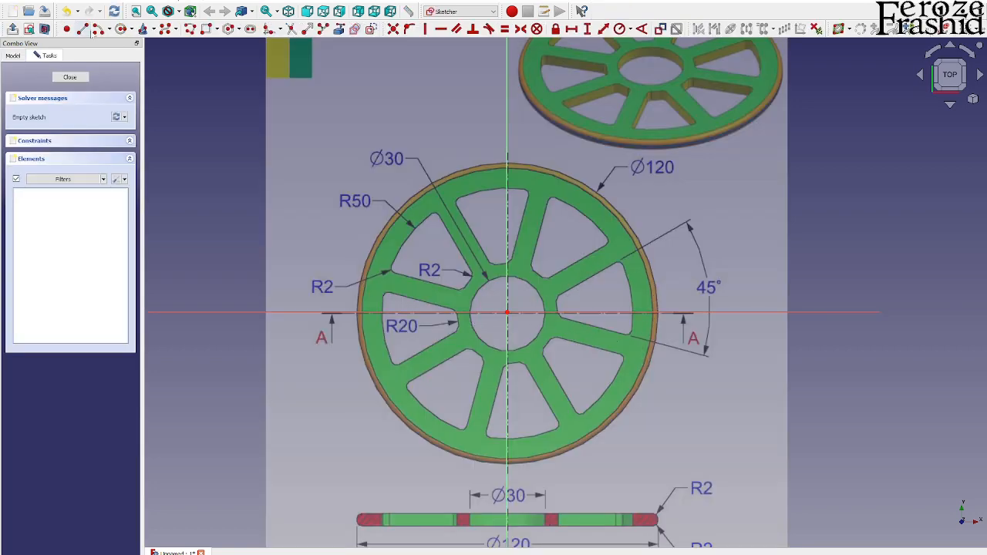
Sketch a closed sector polyline from the origin: a line about 60 mm at 30°, an arc of about 58 mm radius, and a line back
{"action": "left_click", "coordinate": [190, 29]}
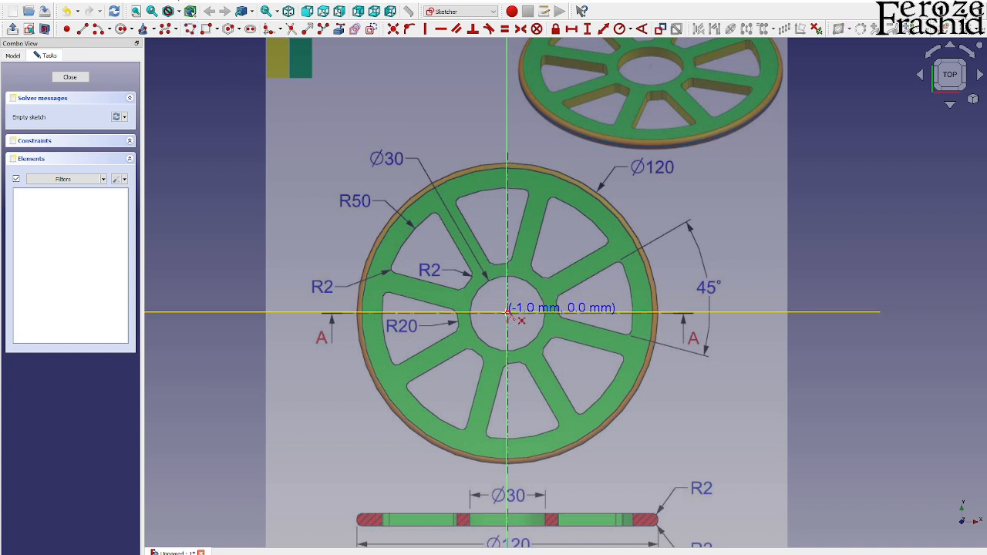
{"action": "left_click", "coordinate": [507, 313]}
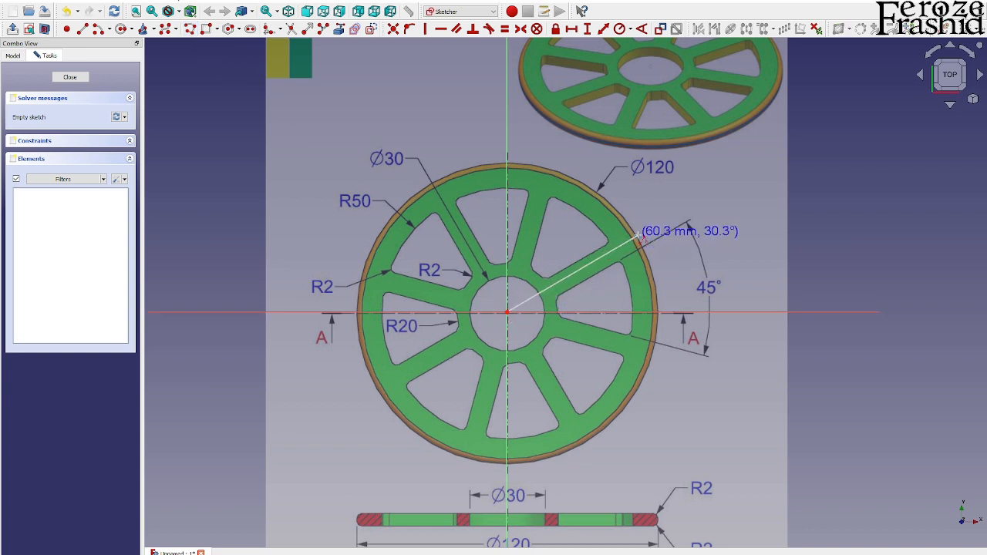
{"action": "left_click", "coordinate": [638, 236]}
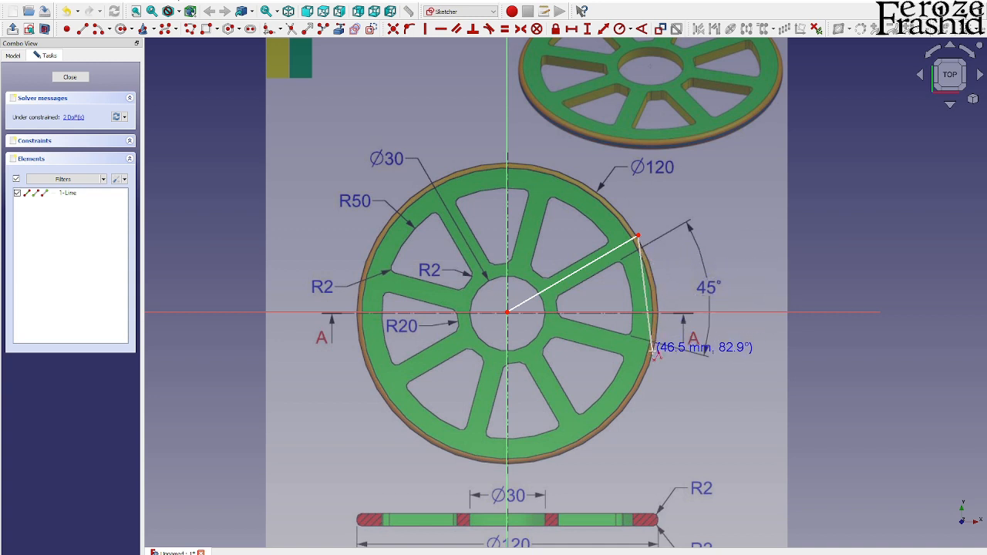
{"action": "key", "text": "m"}
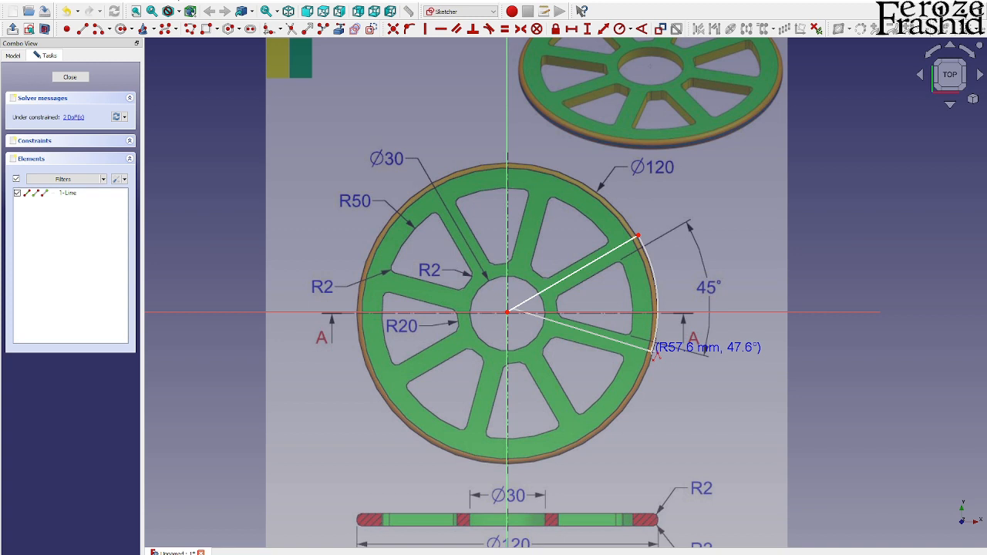
{"action": "left_click", "coordinate": [652, 351]}
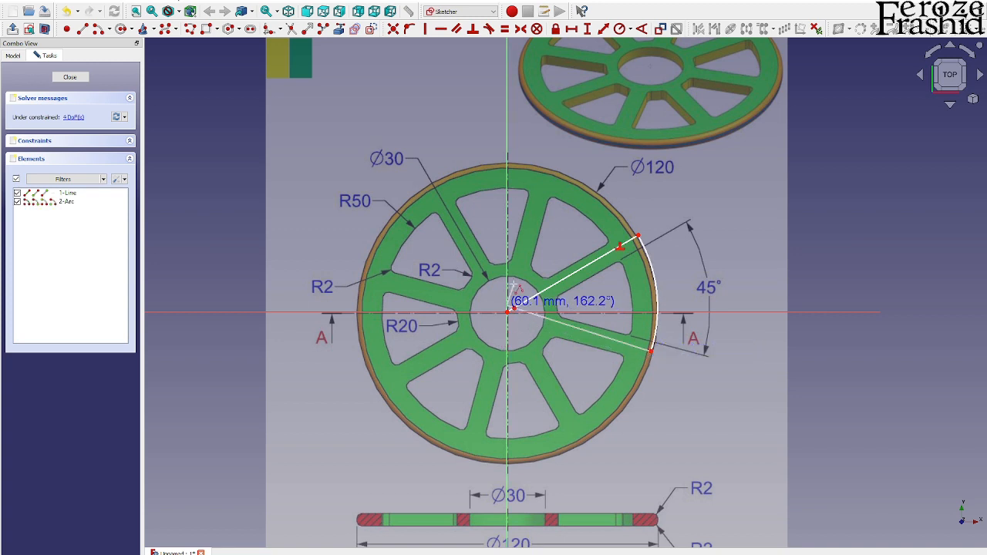
{"action": "scroll", "coordinate": [515, 337], "scroll_direction": "up", "scroll_amount": 4}
{"action": "left_click", "coordinate": [509, 311]}
{"action": "scroll", "coordinate": [508, 317], "scroll_direction": "down", "scroll_amount": 3}
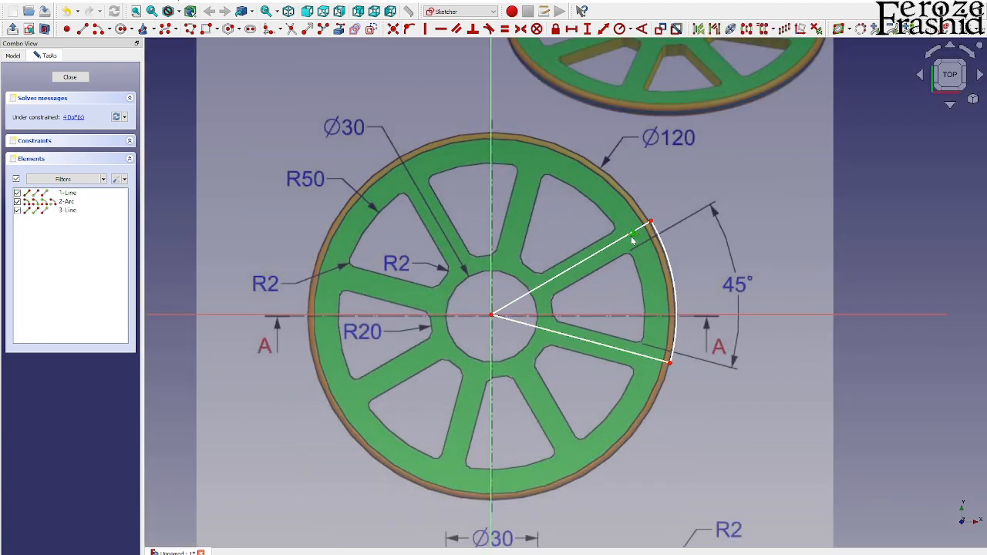
Delete the automatically added constraint near the outer end of the sector's upper line
{"action": "key", "text": "Delete"}
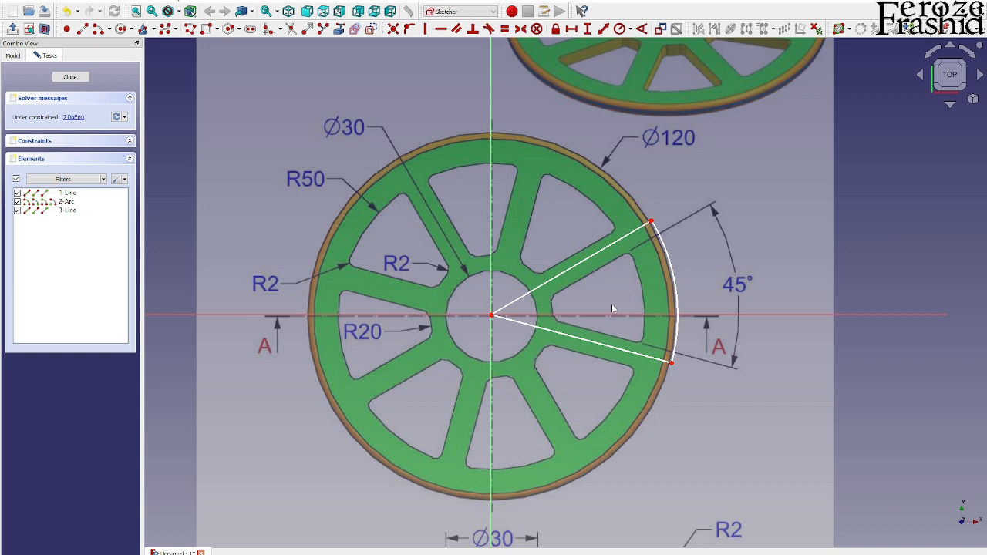
{"action": "left_click", "coordinate": [597, 254]}
{"action": "left_click", "coordinate": [581, 340]}
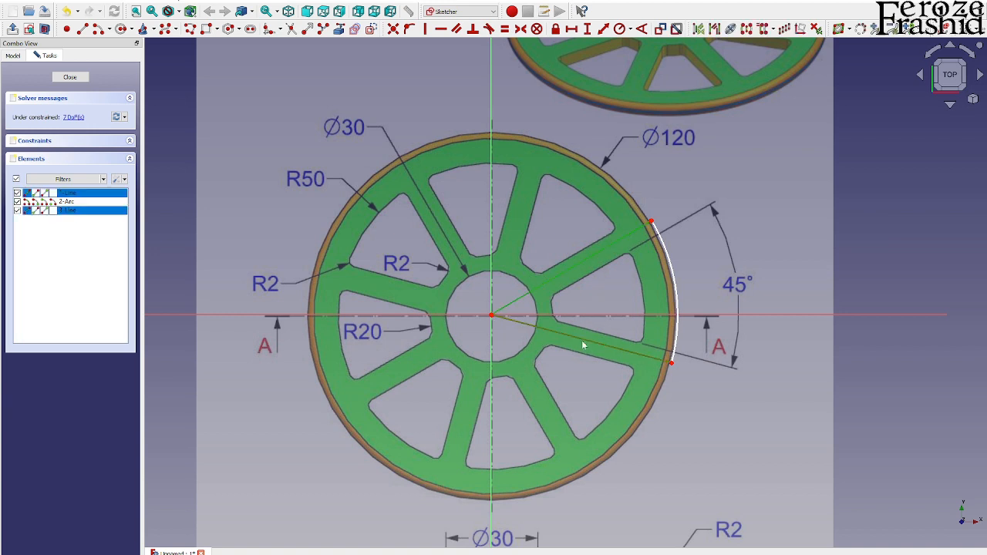
{"action": "left_click", "coordinate": [605, 293]}
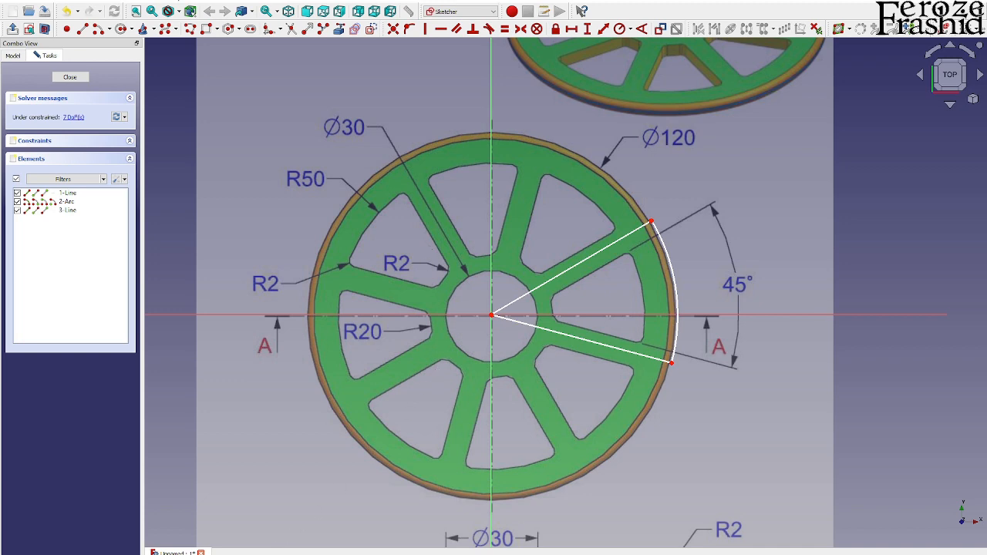
Divide 360 by 8 in the Calculator to work out the sector angle, and close it
{"action": "left_click_drag", "start_coordinate": [679, 181], "coordinate": [780, 157]}
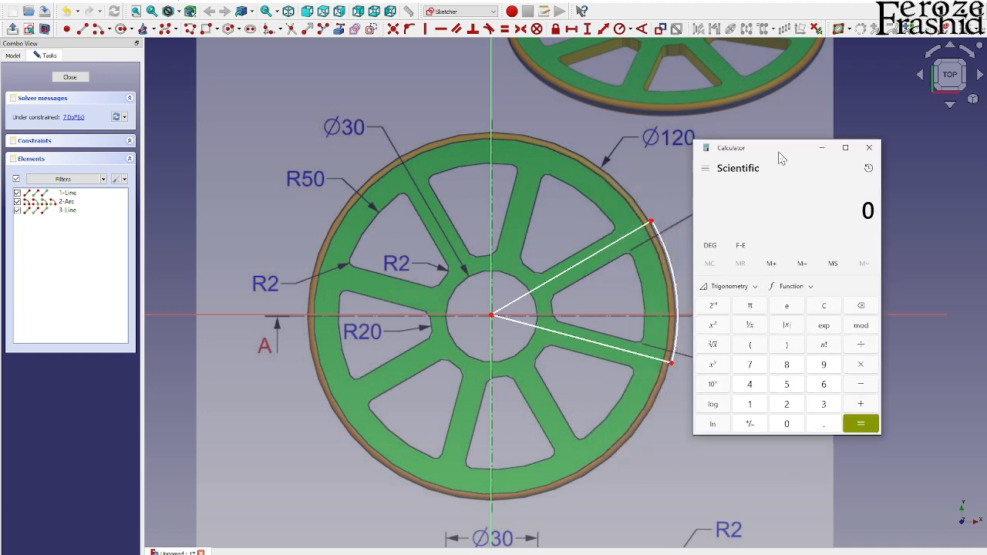
{"action": "type", "text": "360"}
{"action": "type", "text": "8"}
{"action": "key", "text": "Return"}
{"action": "left_click", "coordinate": [870, 147]}
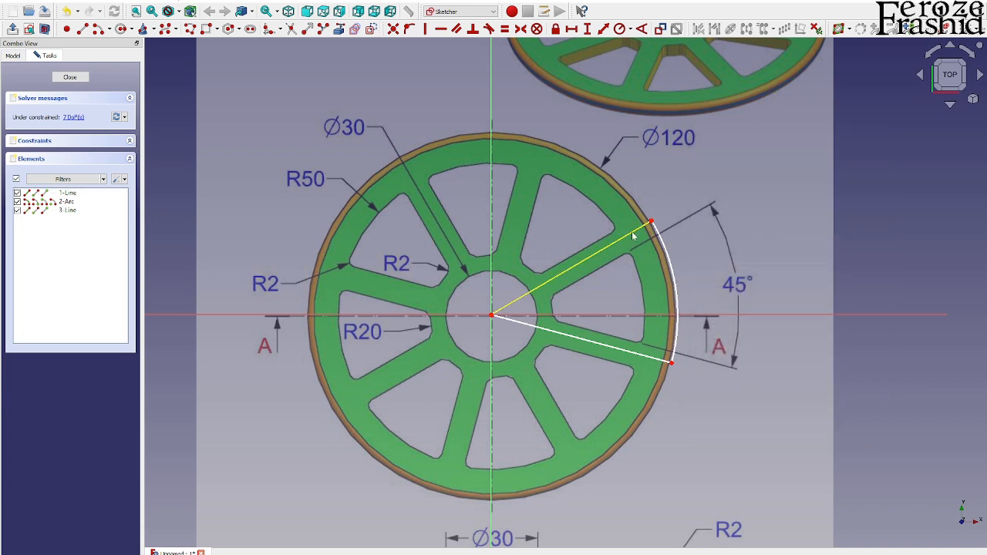
Constrain the angle between the sector's two radial lines to 45°
{"action": "left_click", "coordinate": [631, 232]}
{"action": "left_click", "coordinate": [625, 352]}
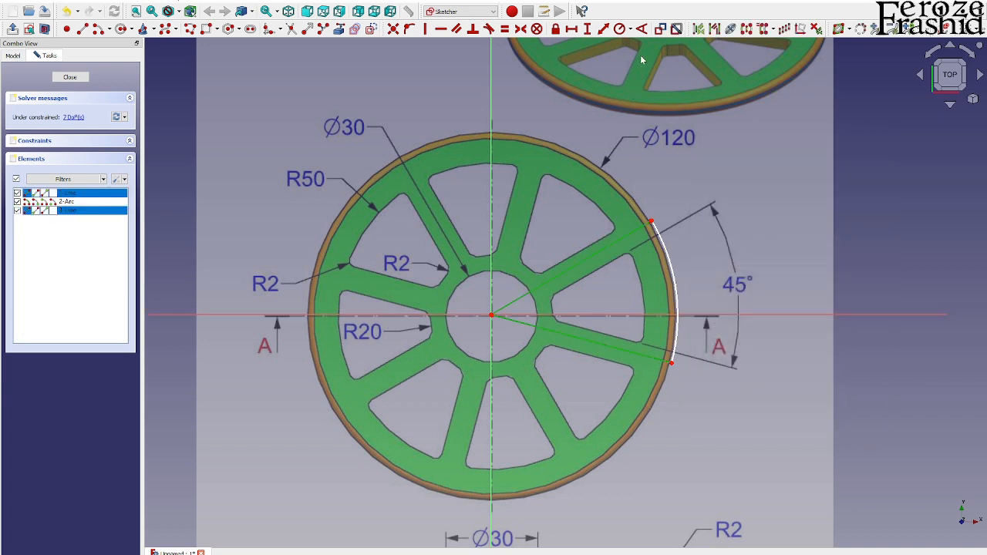
{"action": "left_click", "coordinate": [641, 28]}
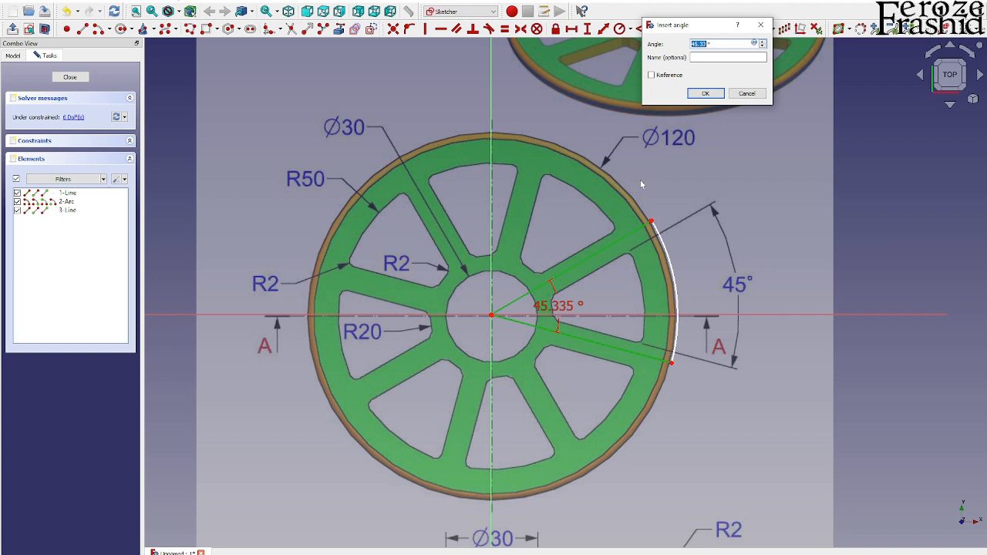
{"action": "type", "text": "45"}
{"action": "key", "text": "Return"}
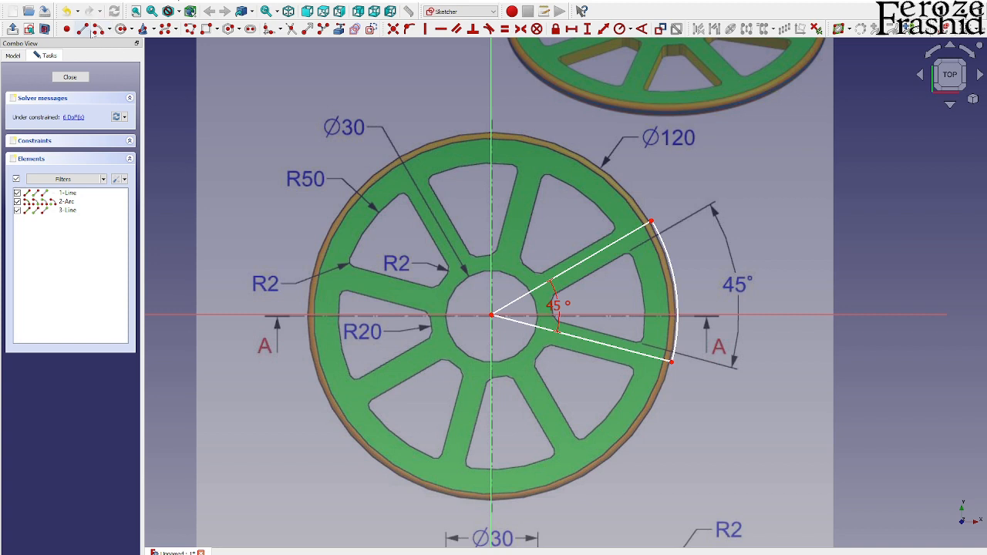
Sketch an inner polyline over the spoke opening: a line from about (12, 2) mm along the upper edge, then an arc of about 40 mm radius
{"action": "left_click", "coordinate": [188, 30]}
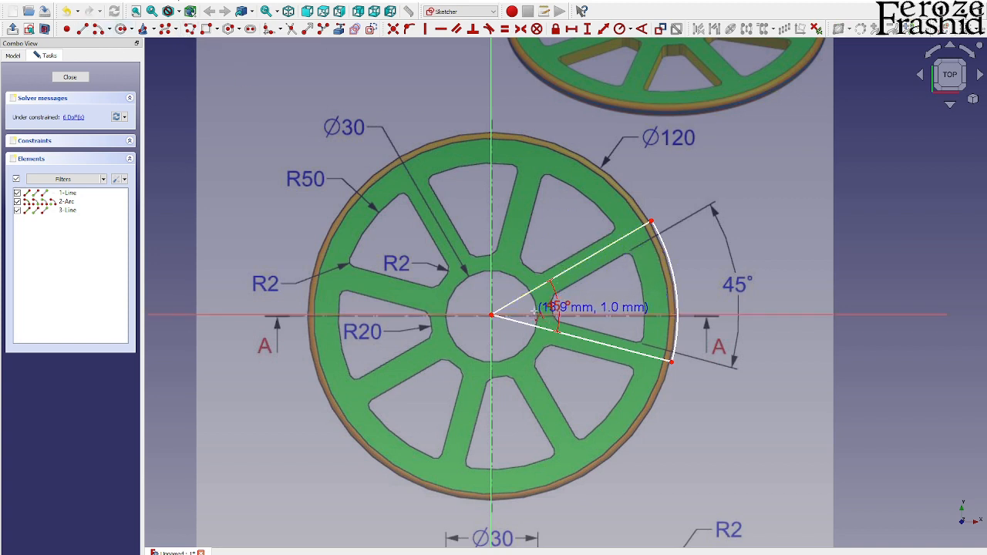
{"action": "left_click", "coordinate": [492, 315]}
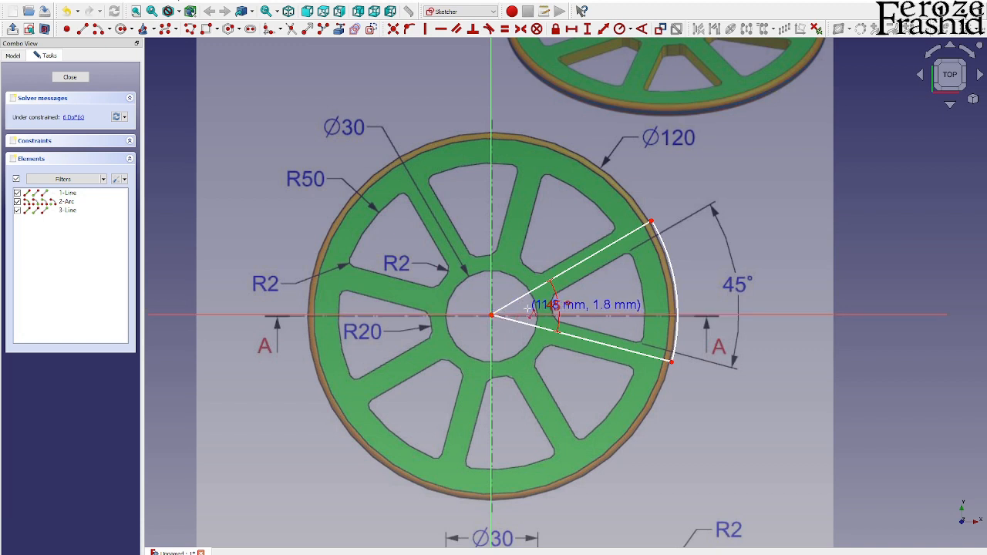
{"action": "left_click", "coordinate": [630, 251]}
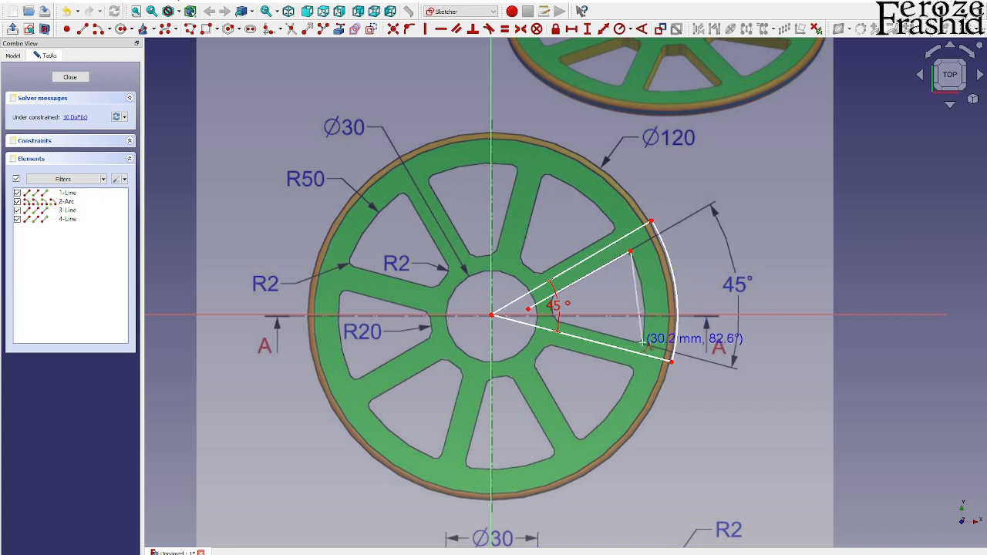
{"action": "key", "text": "m"}
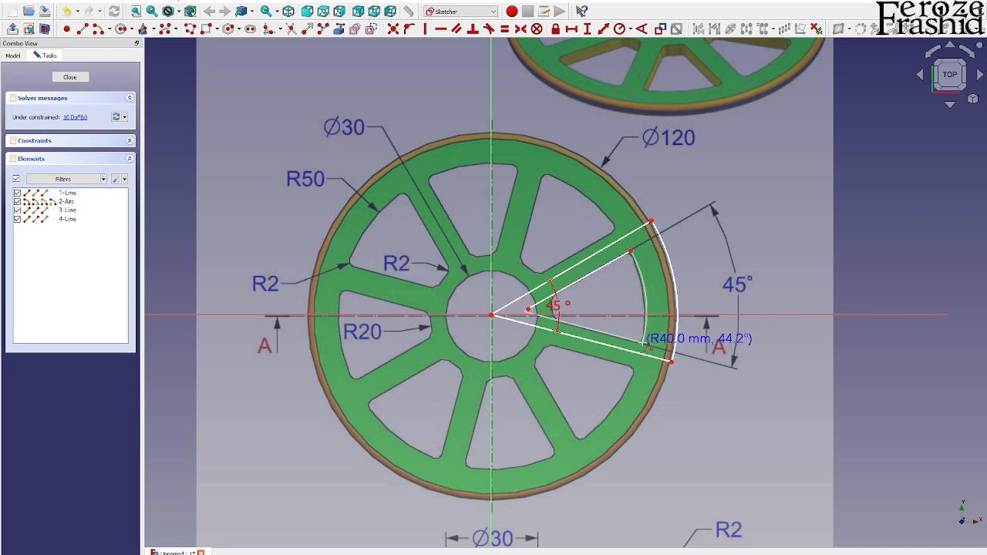
{"action": "left_click", "coordinate": [643, 341]}
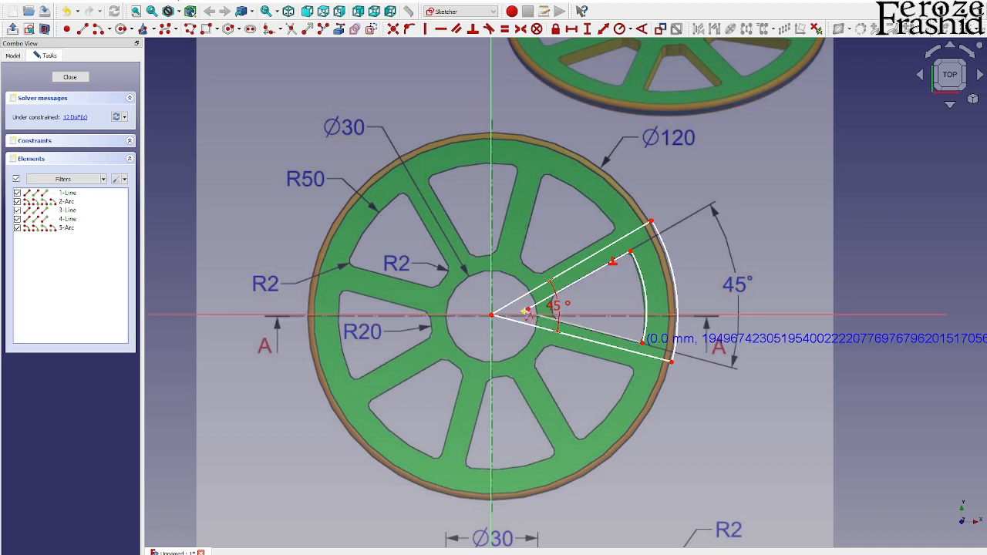
Draw a line about 41 mm long from the inner arc's centre to the arc's lower end
{"action": "scroll", "coordinate": [551, 306], "scroll_direction": "up", "scroll_amount": 2}
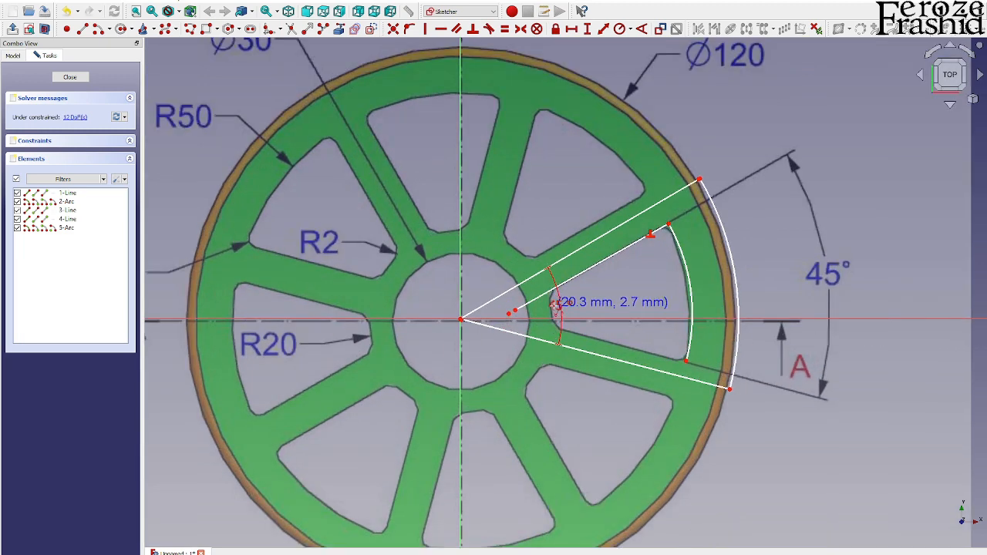
{"action": "left_click", "coordinate": [85, 30]}
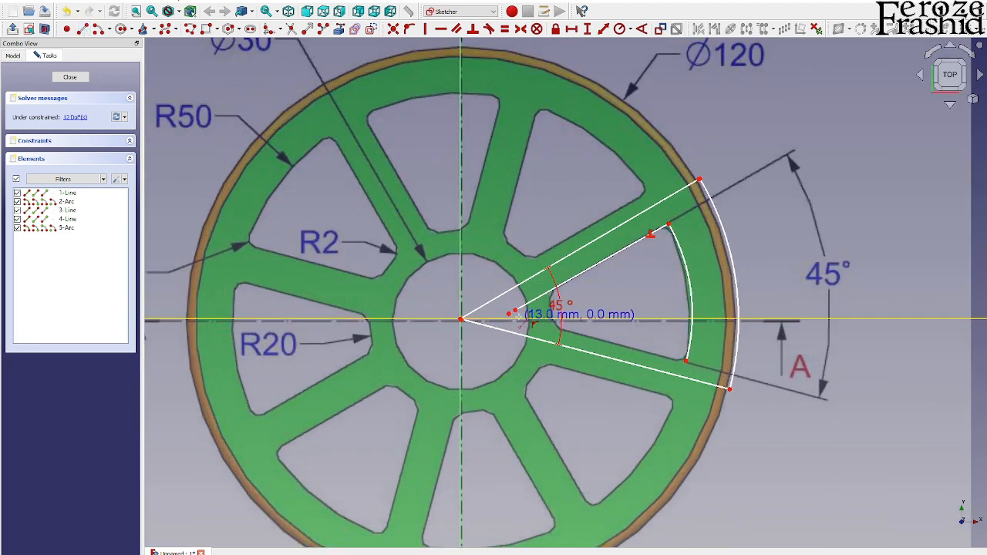
{"action": "left_click", "coordinate": [509, 313]}
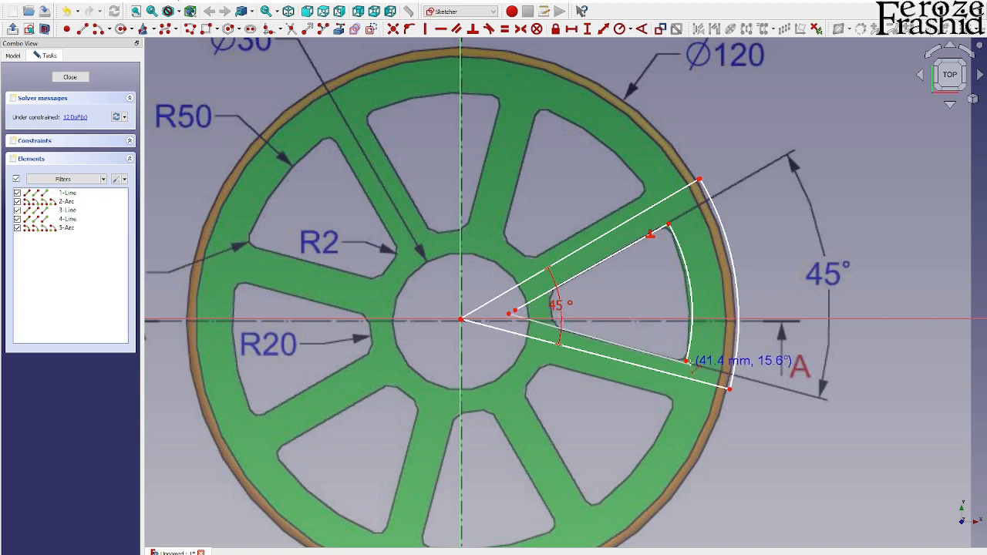
{"action": "left_click", "coordinate": [687, 360]}
{"action": "right_click", "coordinate": [700, 352]}
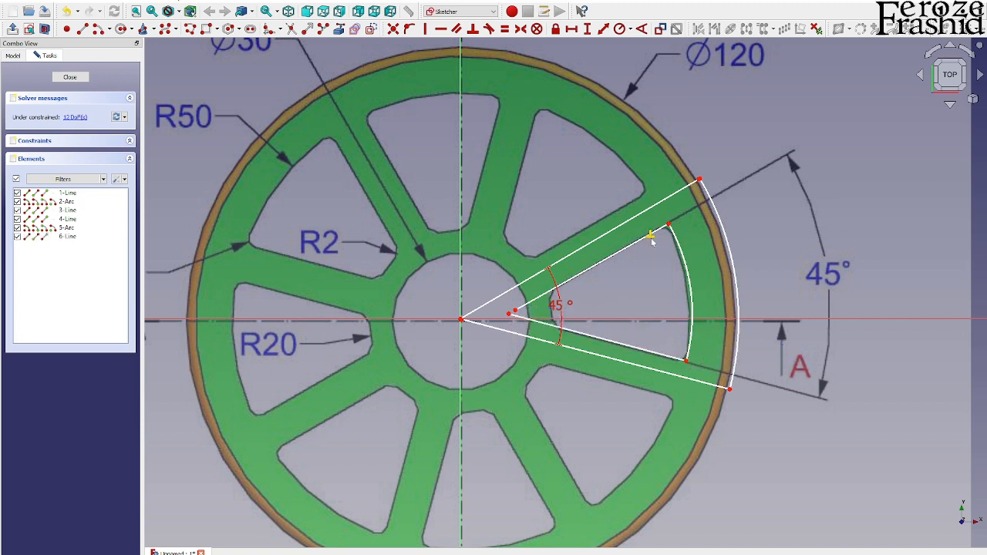
Delete the automatic constraint on the inner upper line and make that line's start coincident with the inner arc's centre
{"action": "left_click", "coordinate": [651, 238]}
{"action": "key", "text": "Delete"}
{"action": "left_click_drag", "start_coordinate": [503, 306], "coordinate": [528, 338]}
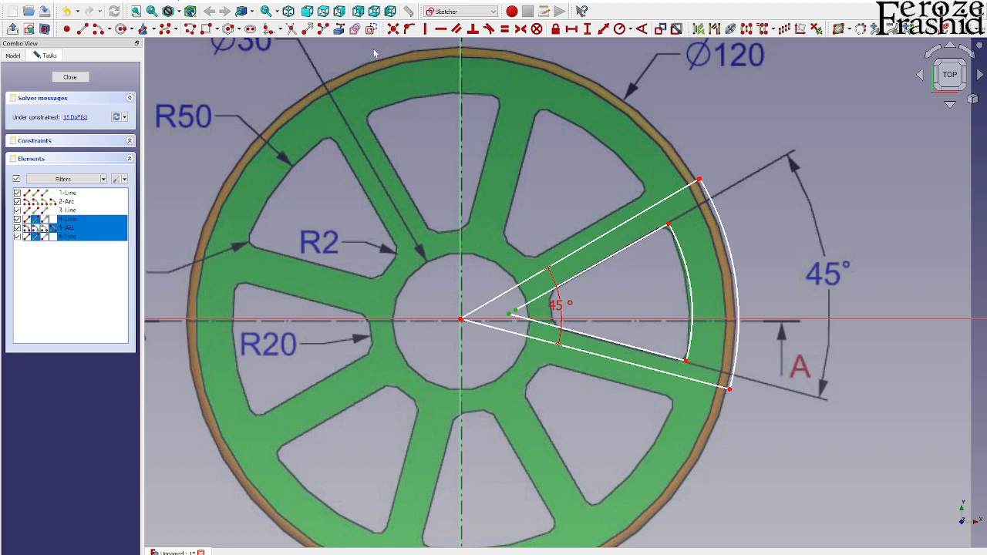
{"action": "left_click", "coordinate": [393, 30]}
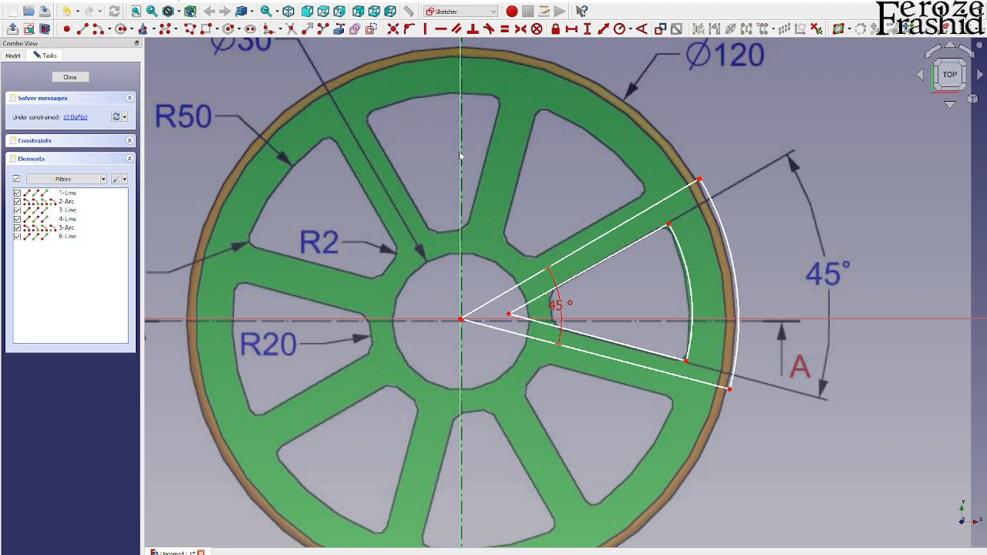
Constrain the inner sector's lower and upper lines parallel to the corresponding outer radial lines
{"action": "left_click", "coordinate": [647, 367]}
{"action": "left_click", "coordinate": [609, 340]}
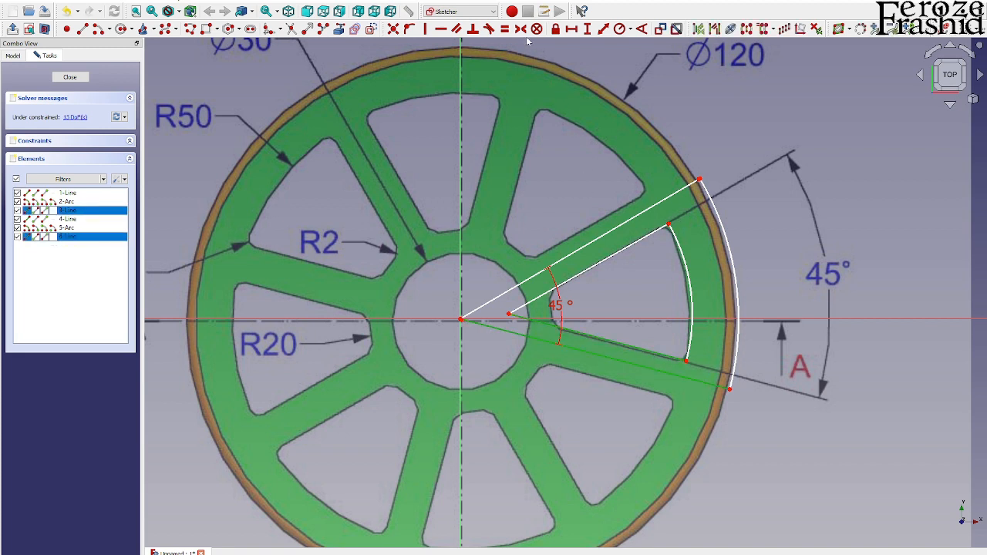
{"action": "left_click", "coordinate": [457, 29]}
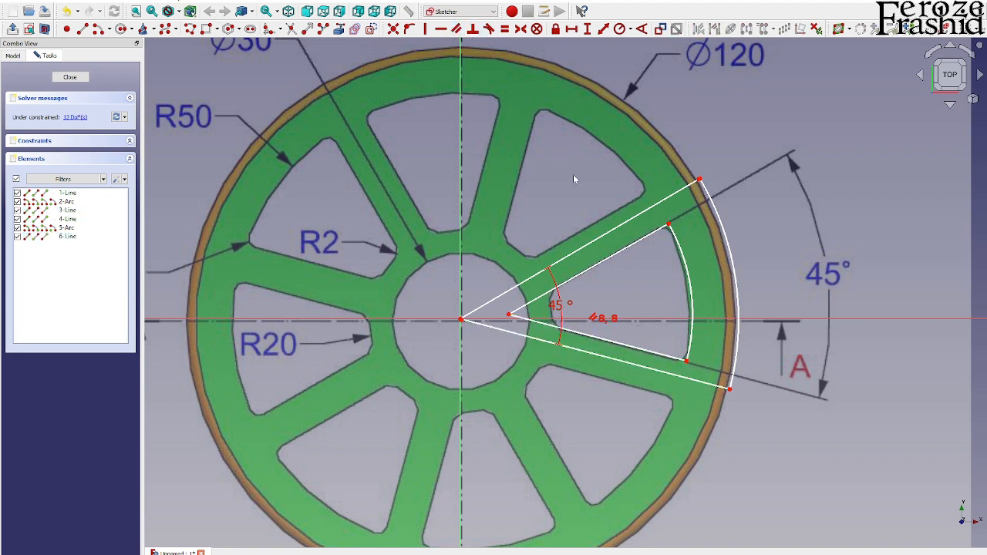
{"action": "left_click", "coordinate": [614, 256]}
{"action": "left_click", "coordinate": [606, 234]}
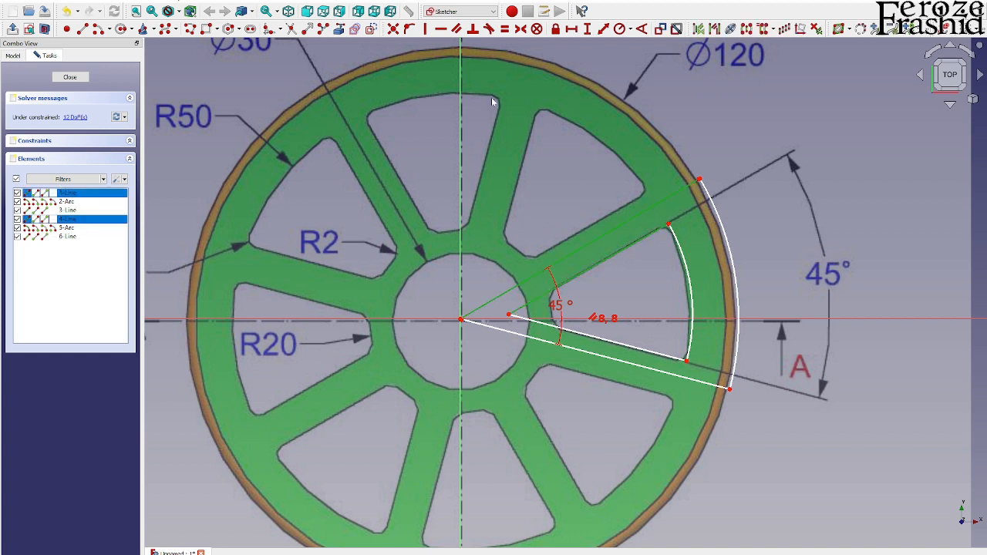
{"action": "left_click", "coordinate": [457, 29]}
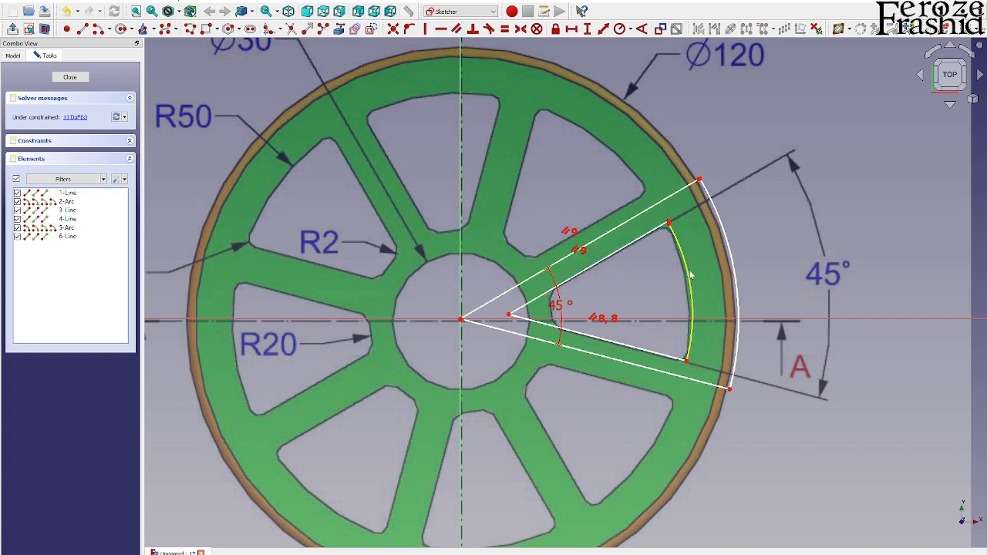
Make the upper ends of the inner and outer arcs coincident with the outer ends of their respective upper lines
{"action": "left_click", "coordinate": [668, 223]}
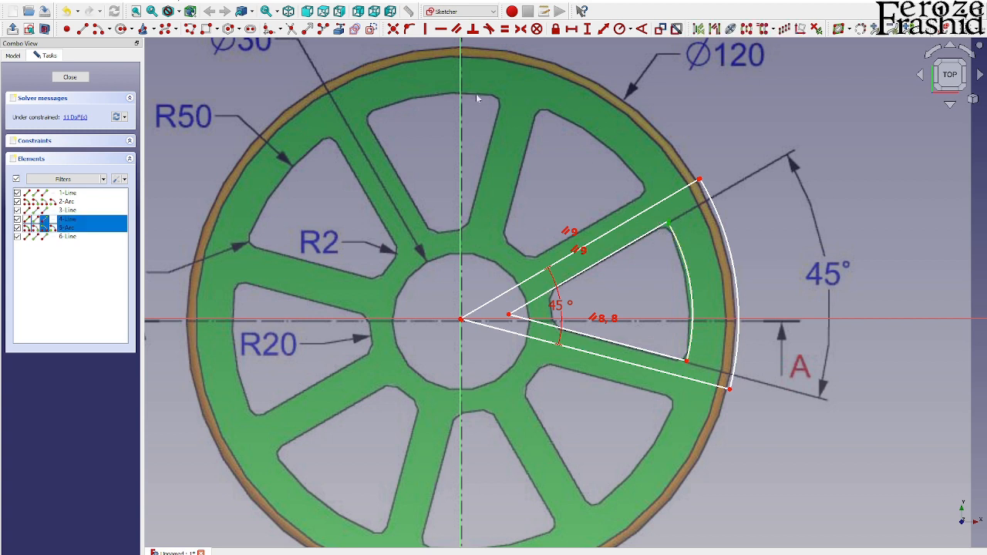
{"action": "left_click", "coordinate": [393, 29]}
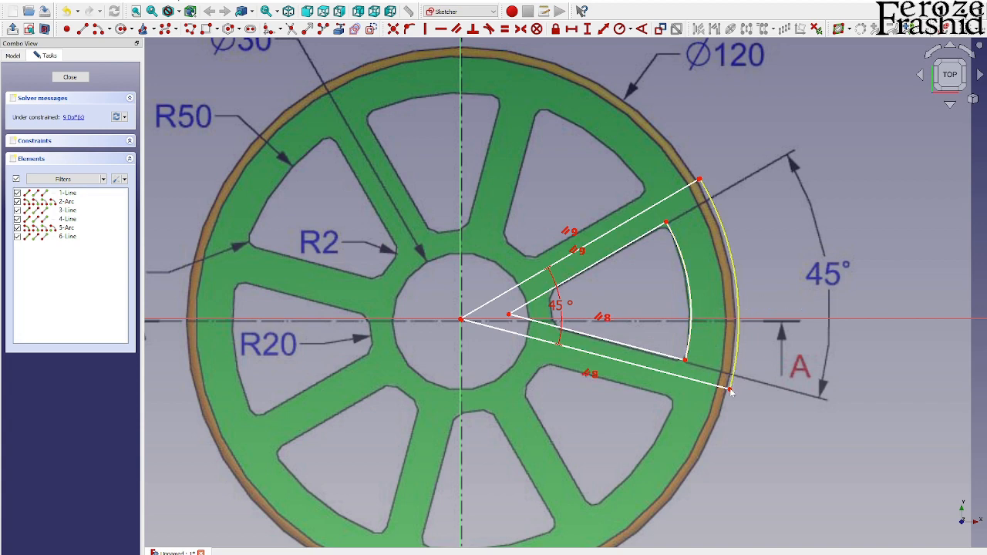
{"action": "mouse_move", "coordinate": [730, 389]}
{"action": "left_mouse_down"}
{"action": "mouse_move", "coordinate": [730, 374]}
{"action": "mouse_move", "coordinate": [733, 389]}
{"action": "left_mouse_up"}
{"action": "scroll", "coordinate": [489, 334], "scroll_direction": "up", "scroll_amount": 6}
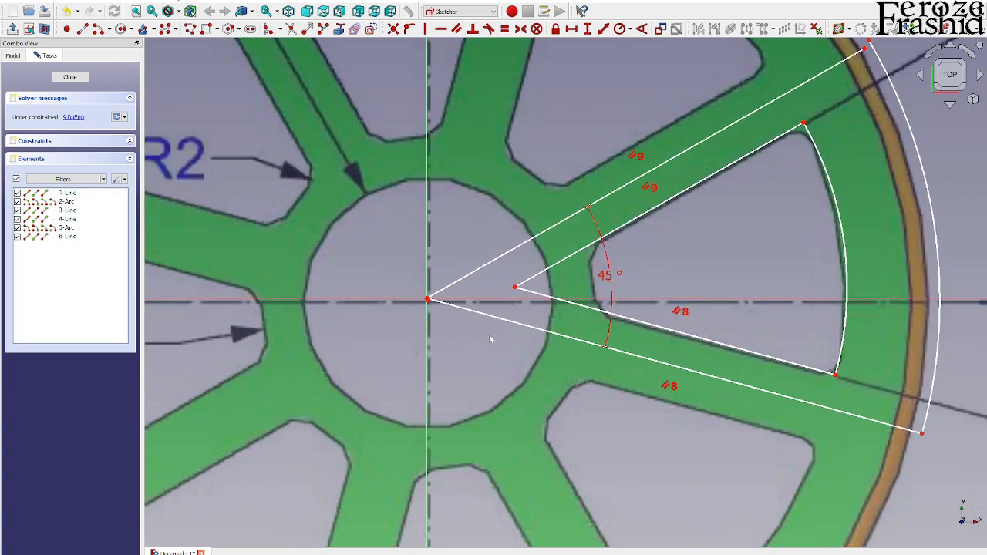
{"action": "scroll", "coordinate": [414, 292], "scroll_direction": "up", "scroll_amount": 3}
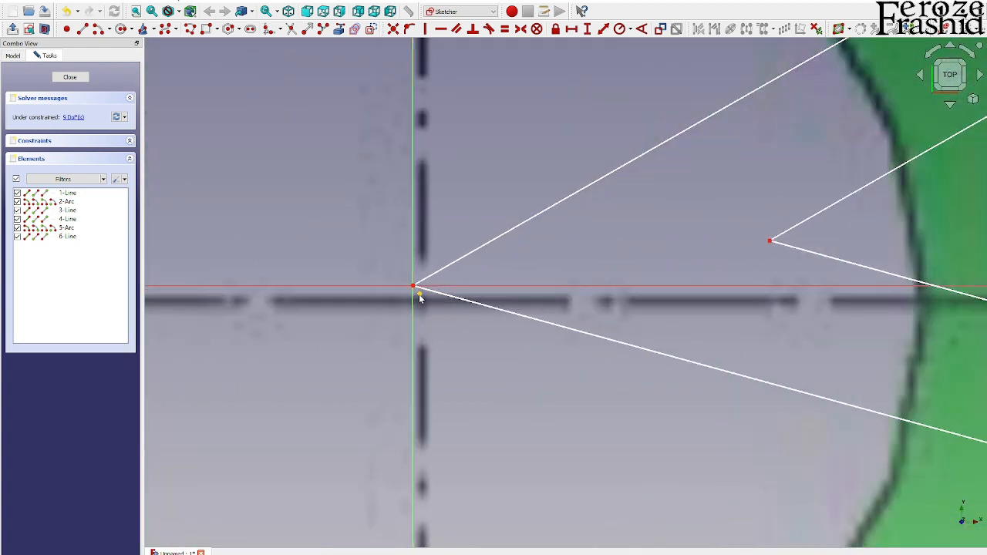
{"action": "scroll", "coordinate": [385, 306], "scroll_direction": "down", "scroll_amount": 6}
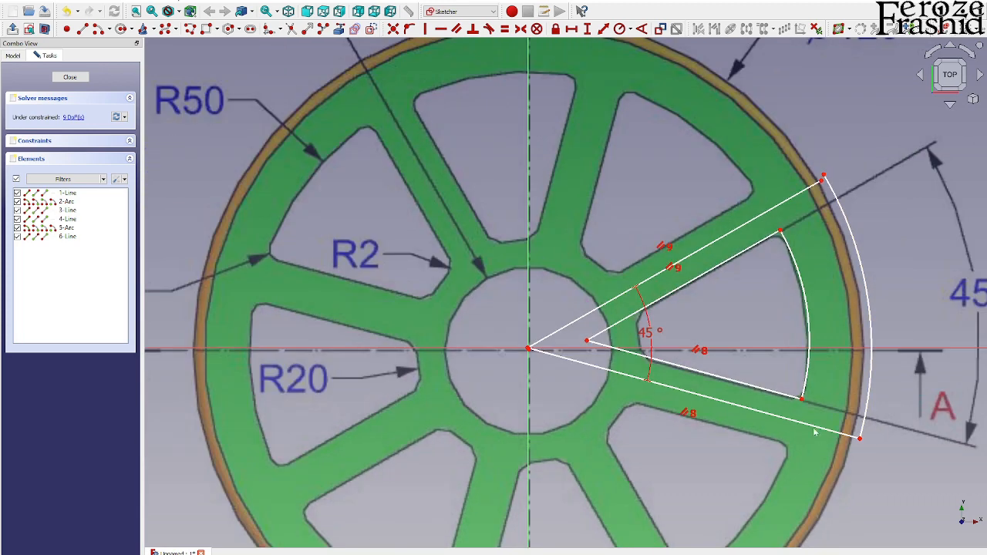
{"action": "scroll", "coordinate": [812, 436], "scroll_direction": "down", "scroll_amount": 2}
{"action": "left_click_drag", "start_coordinate": [808, 166], "coordinate": [836, 208]}
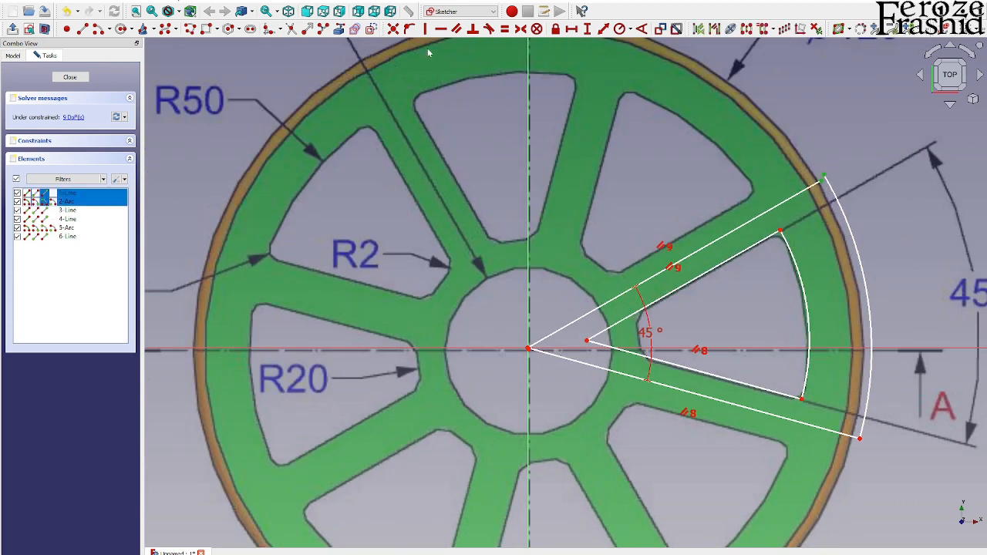
{"action": "left_click", "coordinate": [394, 28]}
Make the outer arc's centre coincident with the sector's vertex at the origin, and pull the arc onto the wheel's rim
{"action": "left_click", "coordinate": [530, 348]}
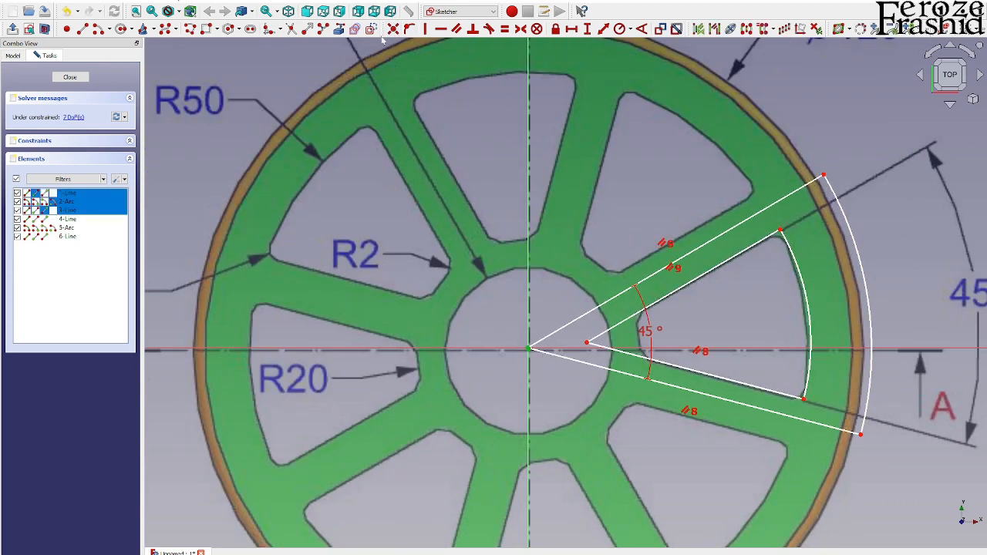
{"action": "left_click", "coordinate": [393, 28]}
{"action": "scroll", "coordinate": [733, 332], "scroll_direction": "down", "scroll_amount": 2}
{"action": "scroll", "coordinate": [715, 288], "scroll_direction": "up", "scroll_amount": 2}
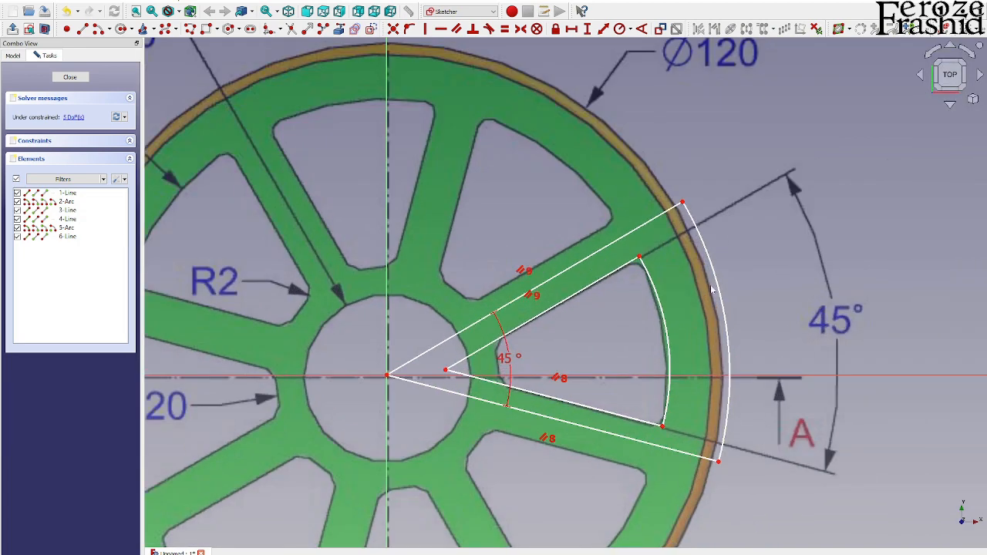
{"action": "left_click_drag", "start_coordinate": [716, 288], "coordinate": [710, 289]}
{"action": "scroll", "coordinate": [726, 304], "scroll_direction": "down", "scroll_amount": 3}
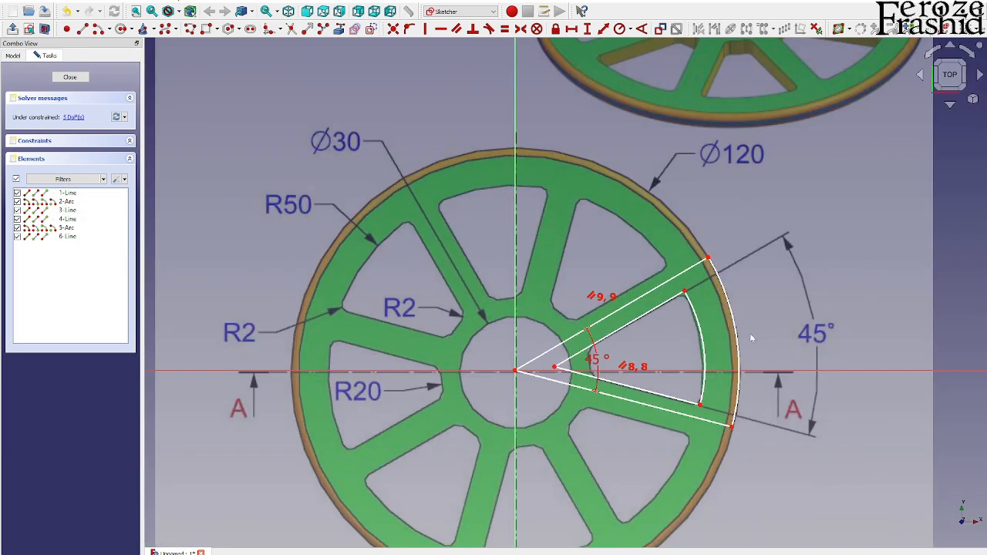
Constrain the outer arc's radius to 60 mm and the inner arc's radius to 50 mm
{"action": "left_click", "coordinate": [741, 334]}
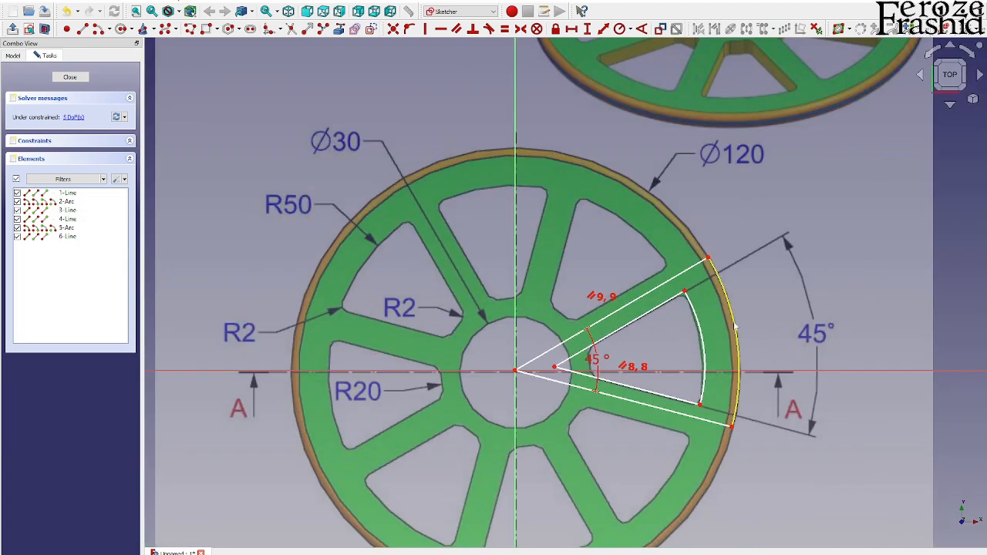
{"action": "left_click", "coordinate": [619, 28]}
{"action": "key", "text": "Return"}
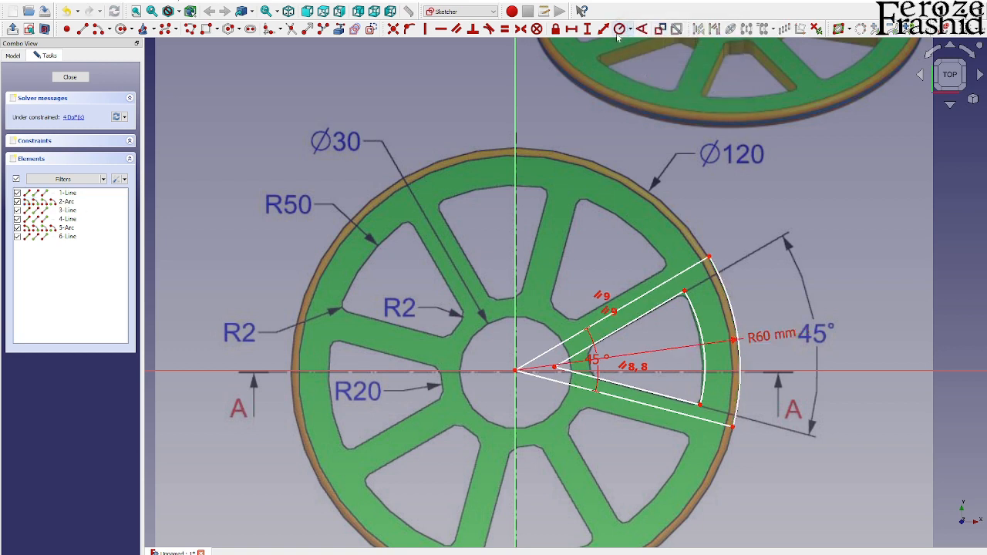
{"action": "left_click", "coordinate": [703, 362]}
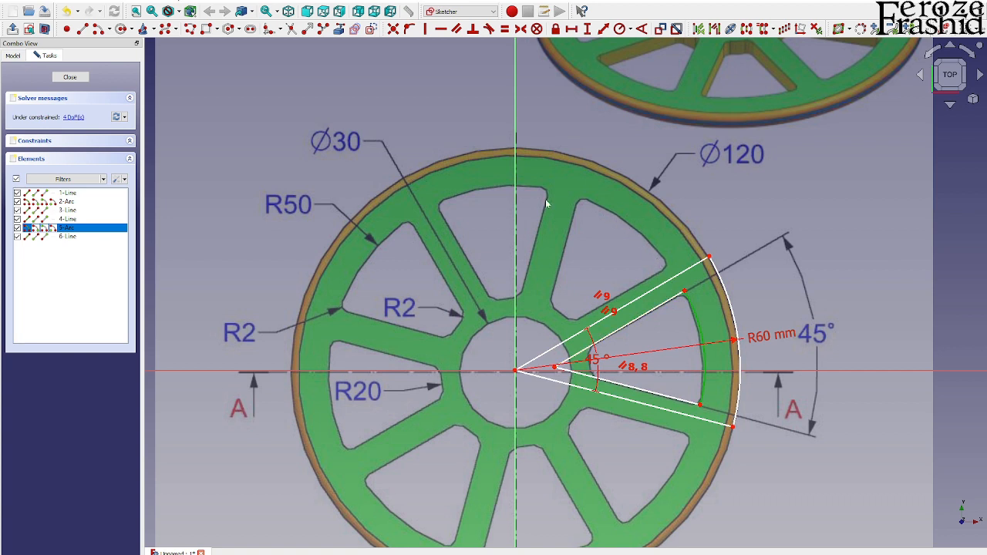
{"action": "left_click", "coordinate": [619, 28]}
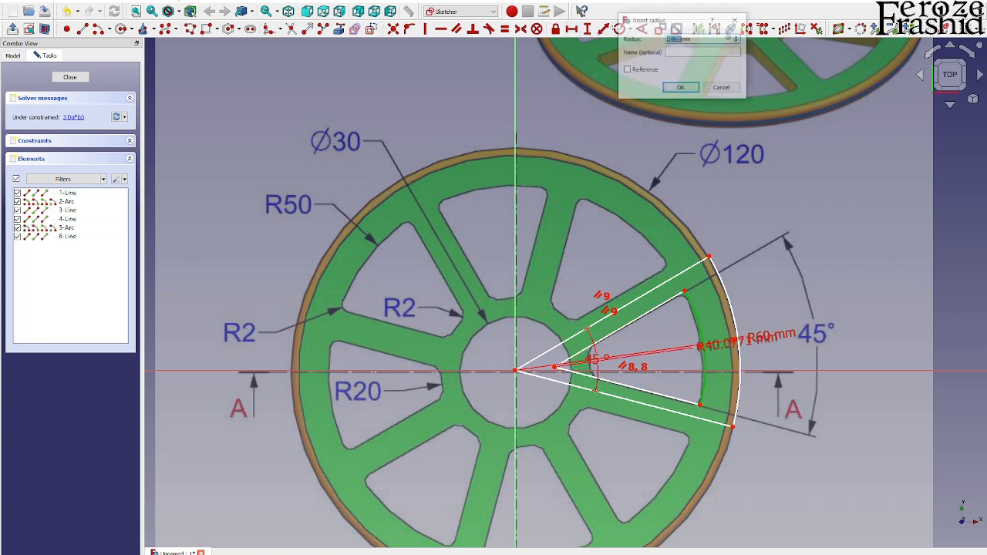
{"action": "key", "text": "Return"}
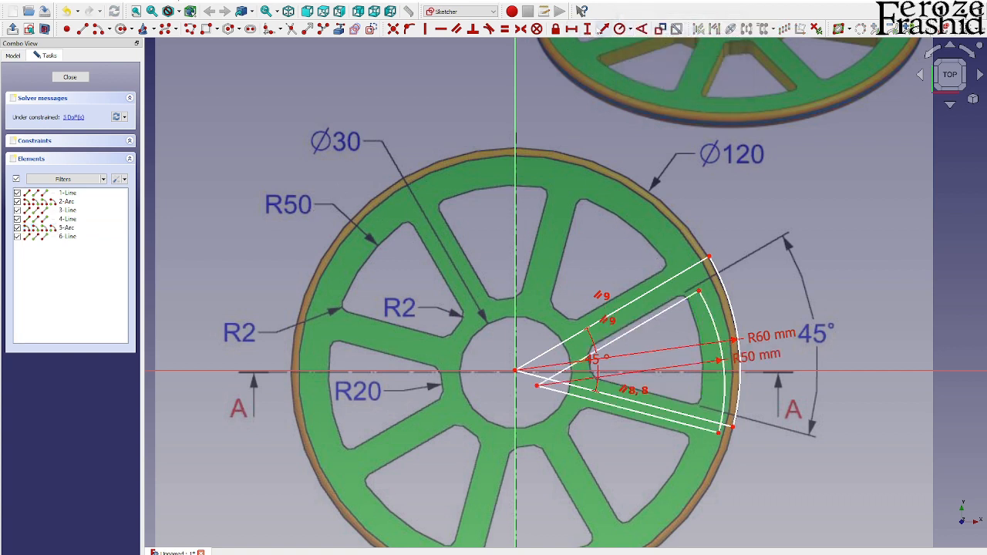
Reposition the inner sector by moving its vertex and arc so that it lies inside the outer sector
{"action": "mouse_move", "coordinate": [538, 387]}
{"action": "left_mouse_down"}
{"action": "mouse_move", "coordinate": [549, 362]}
{"action": "mouse_move", "coordinate": [540, 369]}
{"action": "left_mouse_up"}
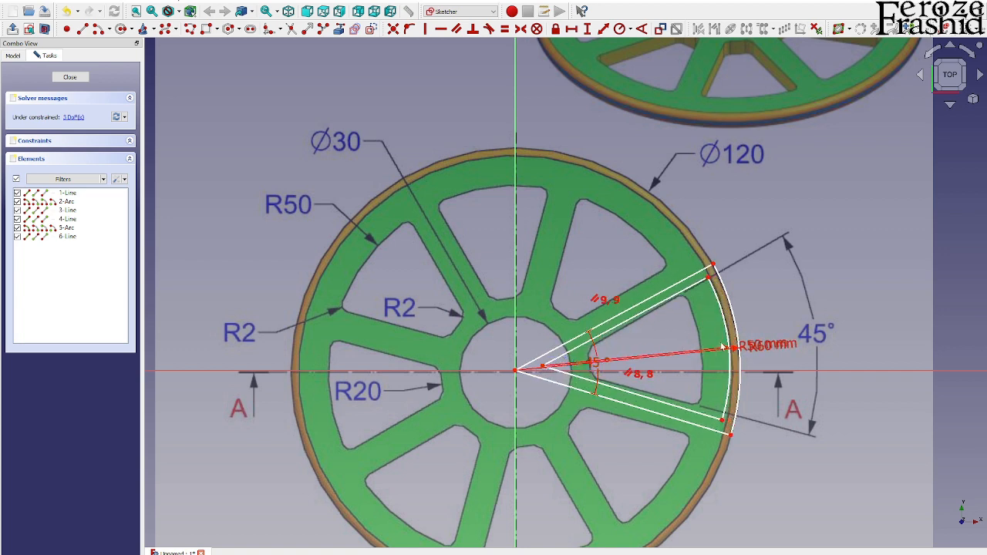
{"action": "left_click_drag", "start_coordinate": [726, 345], "coordinate": [698, 347]}
{"action": "left_click_drag", "start_coordinate": [519, 371], "coordinate": [539, 367]}
{"action": "left_click_drag", "start_coordinate": [706, 280], "coordinate": [706, 271]}
{"action": "scroll", "coordinate": [597, 181], "scroll_direction": "down", "scroll_amount": 2}
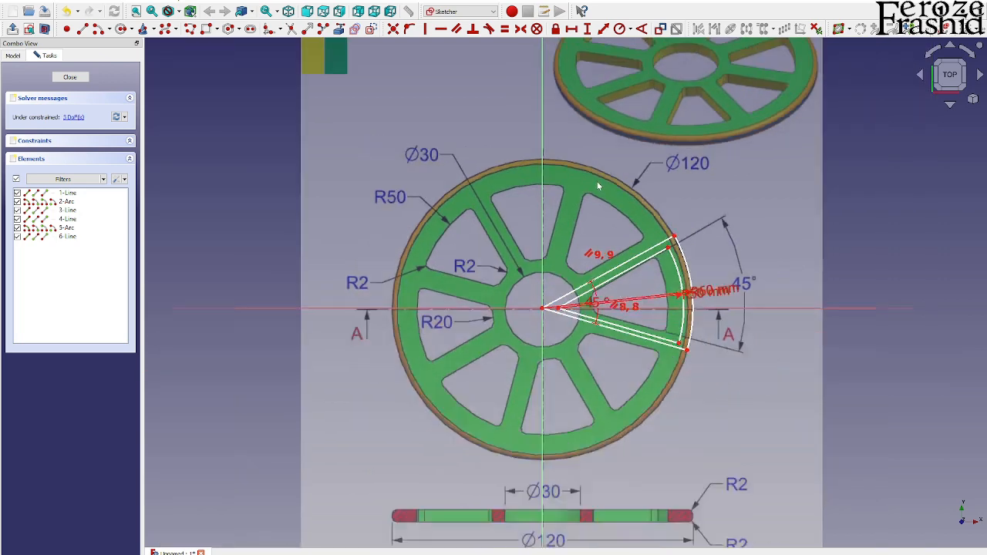
{"action": "scroll", "coordinate": [597, 182], "scroll_direction": "down", "scroll_amount": 1}
{"action": "scroll", "coordinate": [632, 258], "scroll_direction": "up", "scroll_amount": 3}
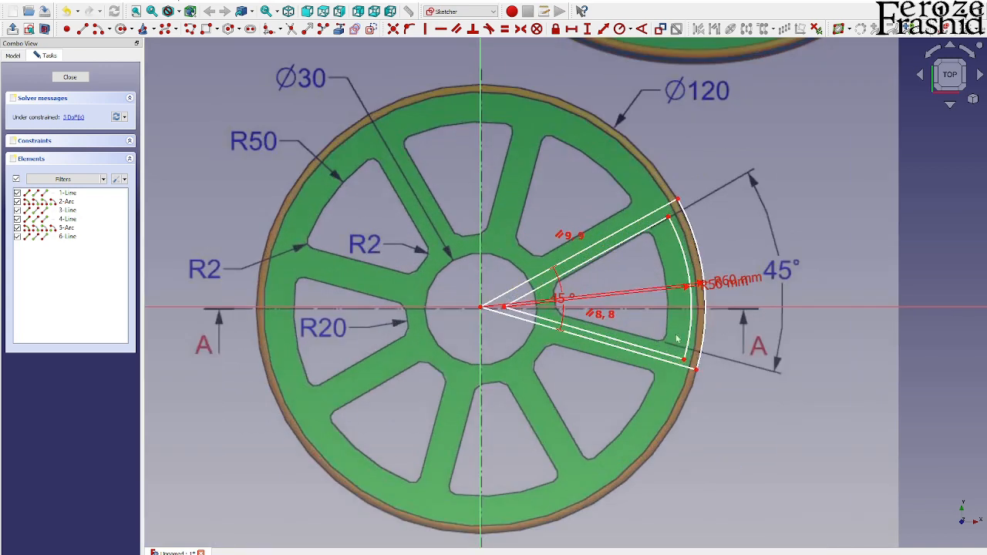
Constrain the angle between the outer sector's lower line and the horizontal axis to 15°
{"action": "left_click", "coordinate": [696, 370]}
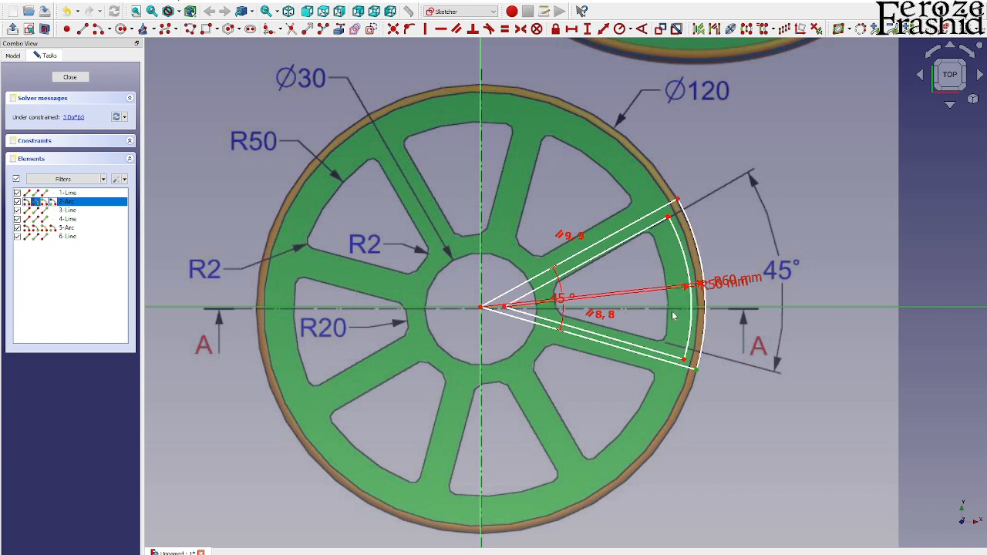
{"action": "left_click", "coordinate": [732, 352]}
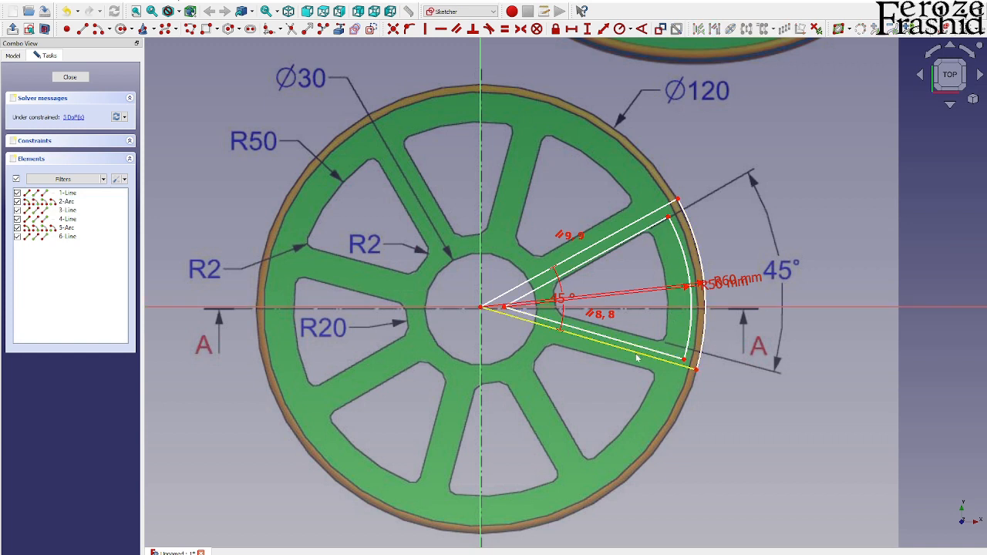
{"action": "left_click", "coordinate": [638, 351]}
{"action": "left_click", "coordinate": [629, 311]}
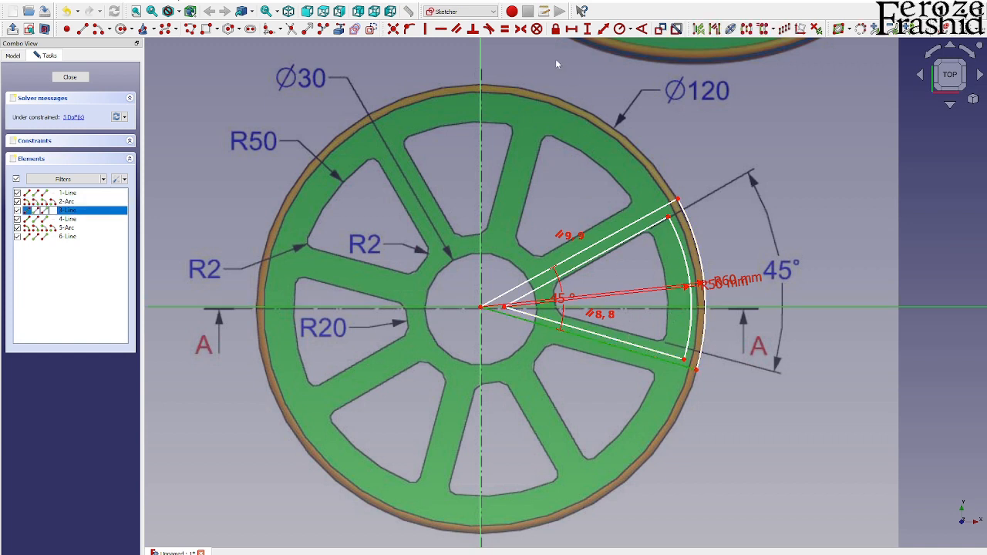
{"action": "left_click", "coordinate": [641, 28]}
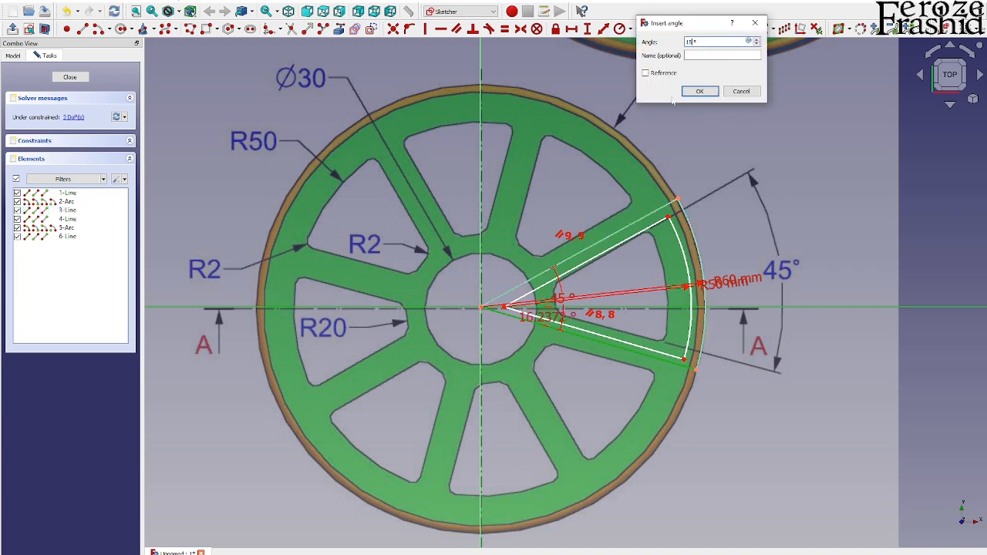
{"action": "key", "text": "Return"}
Try to fit the inner sector to the reference opening by moving its lower corner and its arc
{"action": "scroll", "coordinate": [671, 326], "scroll_direction": "up", "scroll_amount": 3}
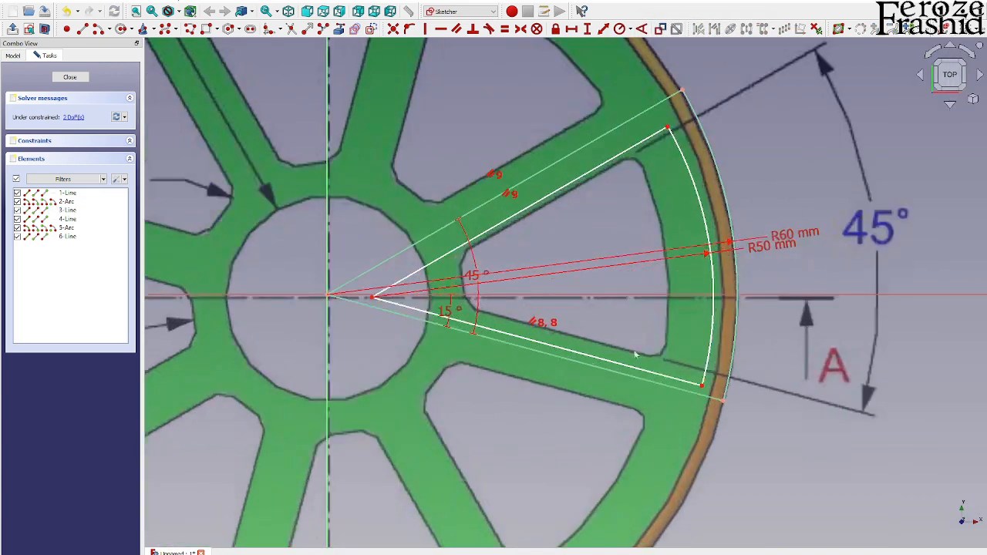
{"action": "mouse_move", "coordinate": [704, 392]}
{"action": "left_mouse_down"}
{"action": "mouse_move", "coordinate": [689, 381]}
{"action": "mouse_move", "coordinate": [709, 383]}
{"action": "mouse_move", "coordinate": [699, 381]}
{"action": "mouse_move", "coordinate": [657, 388]}
{"action": "left_mouse_up"}
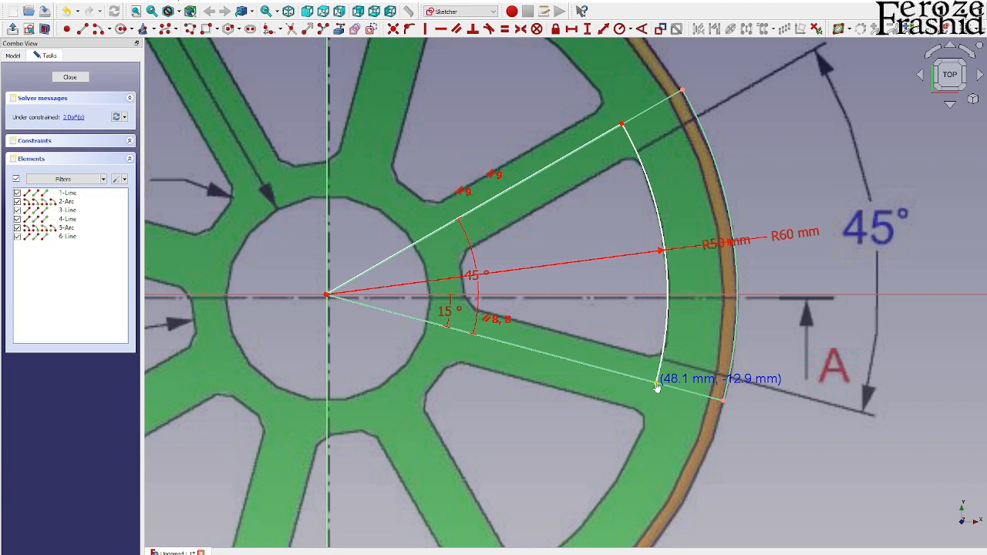
{"action": "left_click_drag", "start_coordinate": [657, 388], "coordinate": [656, 388]}
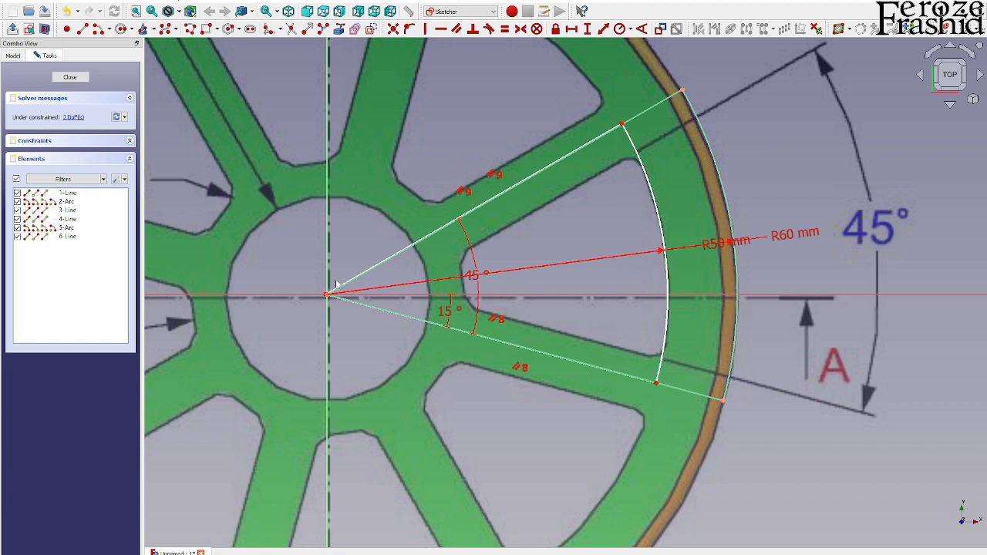
{"action": "left_click_drag", "start_coordinate": [668, 345], "coordinate": [717, 331]}
Delete the inner sector's two straight lines, leaving its 50 mm radius arc
{"action": "left_click", "coordinate": [616, 361]}
{"action": "key", "text": "Delete"}
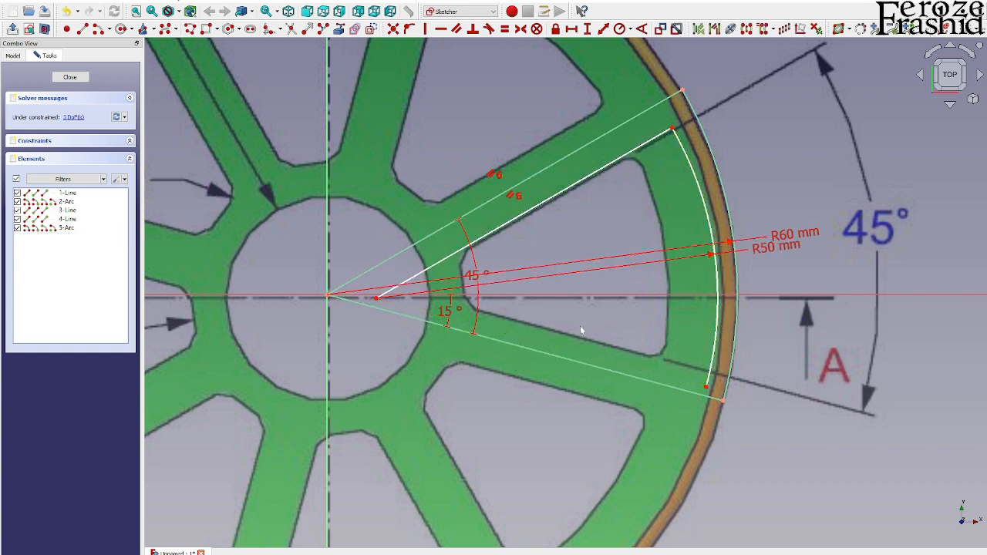
{"action": "left_click", "coordinate": [545, 202]}
{"action": "key", "text": "Delete"}
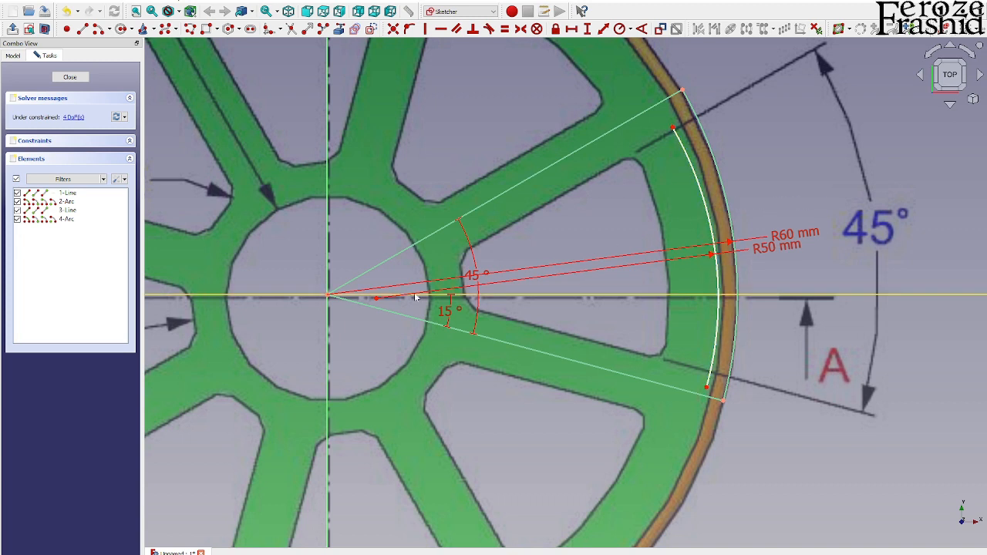
Make the 50 mm arc's centre coincident with the origin and move the arc's ends onto the spoke opening's outer corners
{"action": "left_click", "coordinate": [344, 300]}
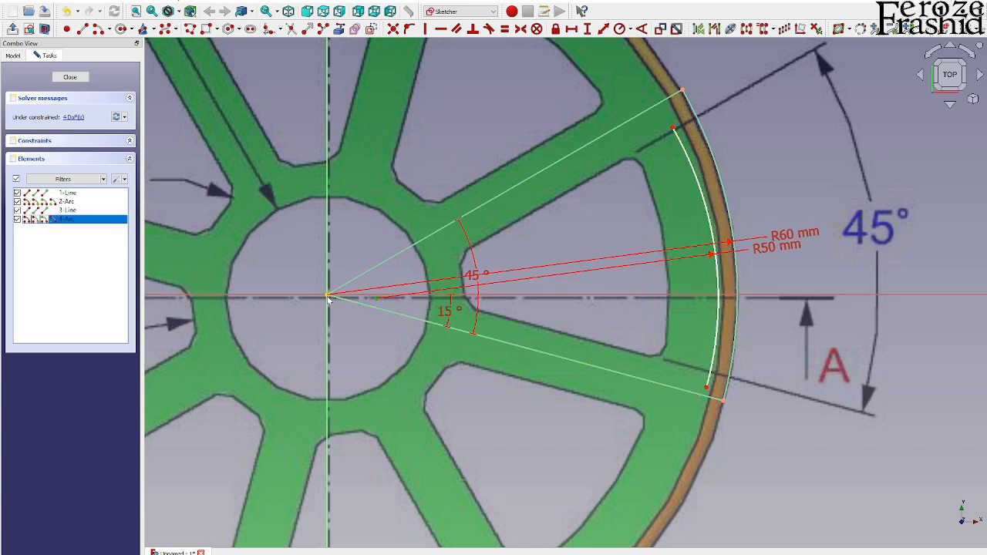
{"action": "left_click", "coordinate": [330, 299]}
{"action": "left_click", "coordinate": [409, 29]}
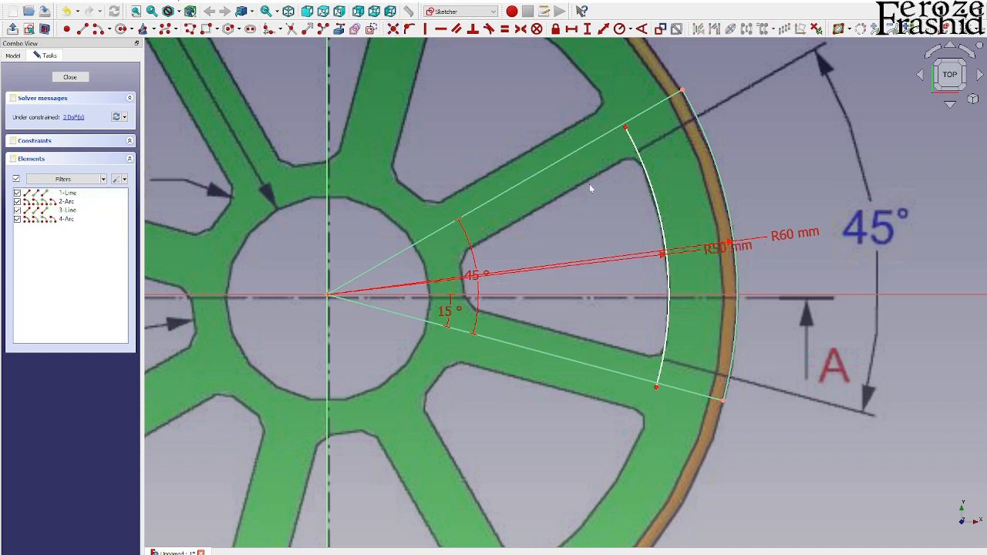
{"action": "left_click_drag", "start_coordinate": [685, 263], "coordinate": [610, 271]}
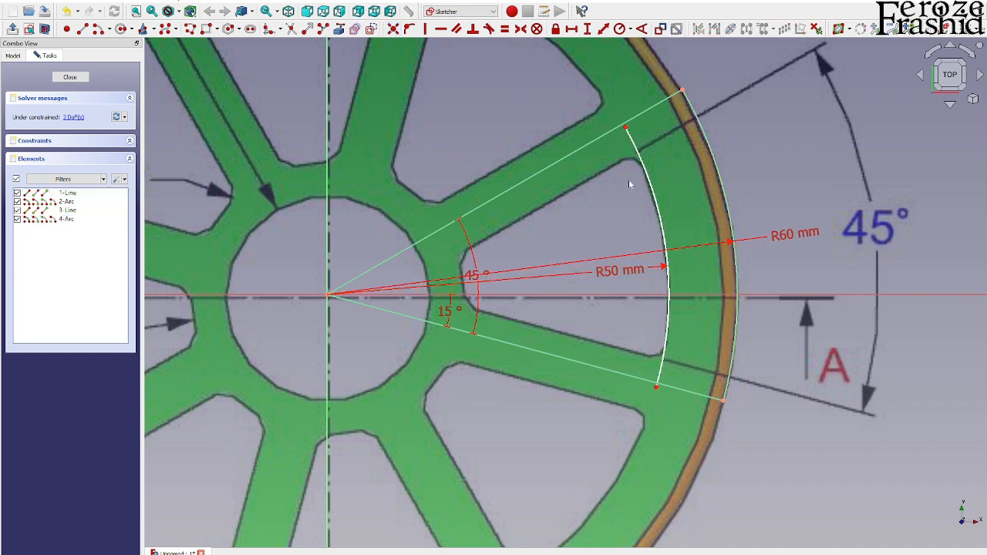
{"action": "left_click_drag", "start_coordinate": [629, 137], "coordinate": [639, 155]}
{"action": "left_click_drag", "start_coordinate": [655, 389], "coordinate": [662, 360]}
Draw the spoke opening's lower and upper straight edges between the 50 mm arc's ends and the opening's inner corners
{"action": "left_click", "coordinate": [83, 30]}
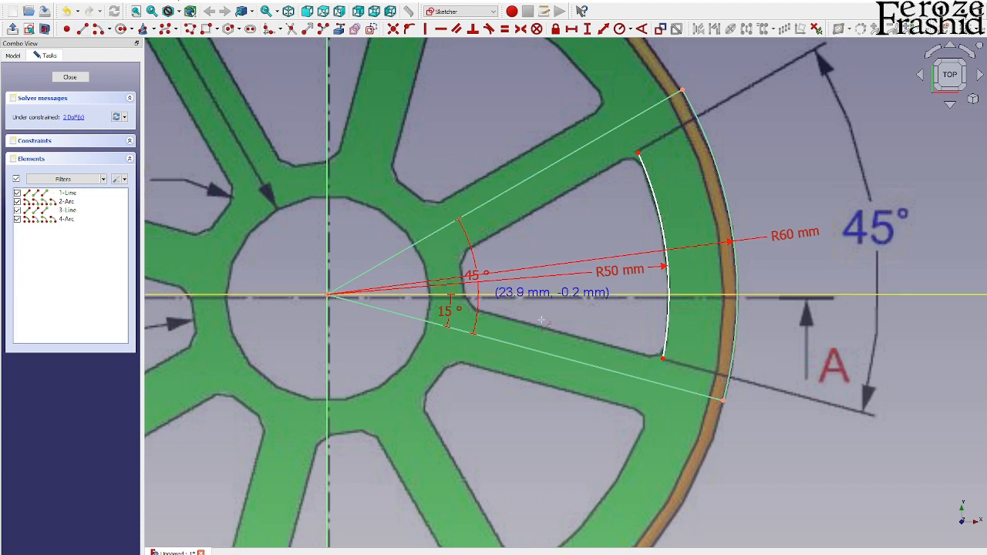
{"action": "left_click", "coordinate": [662, 358]}
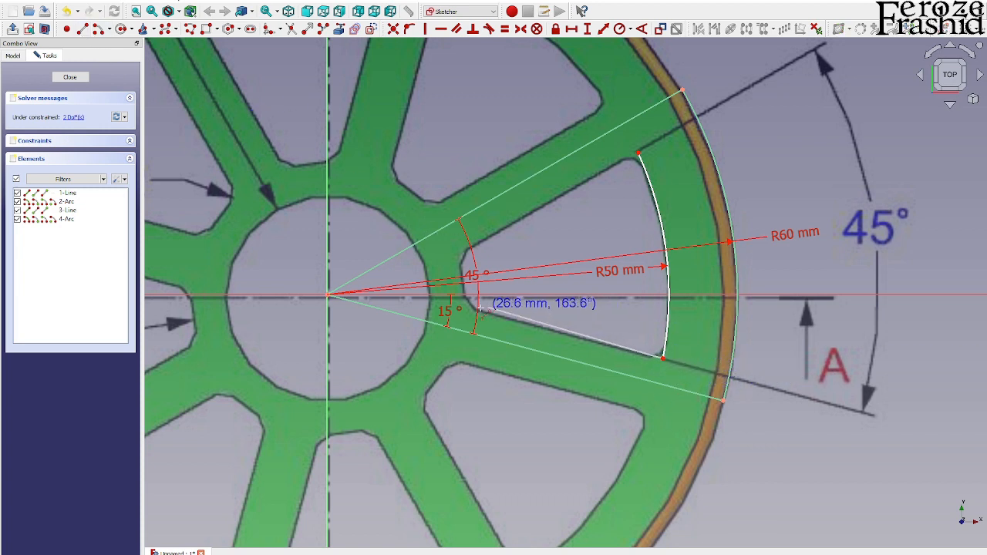
{"action": "left_click", "coordinate": [463, 306]}
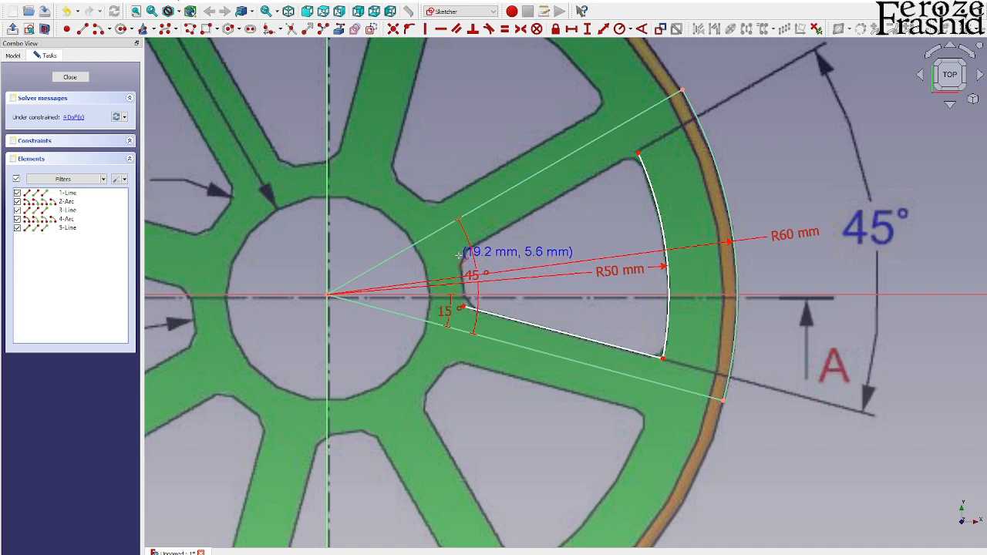
{"action": "left_click", "coordinate": [460, 255]}
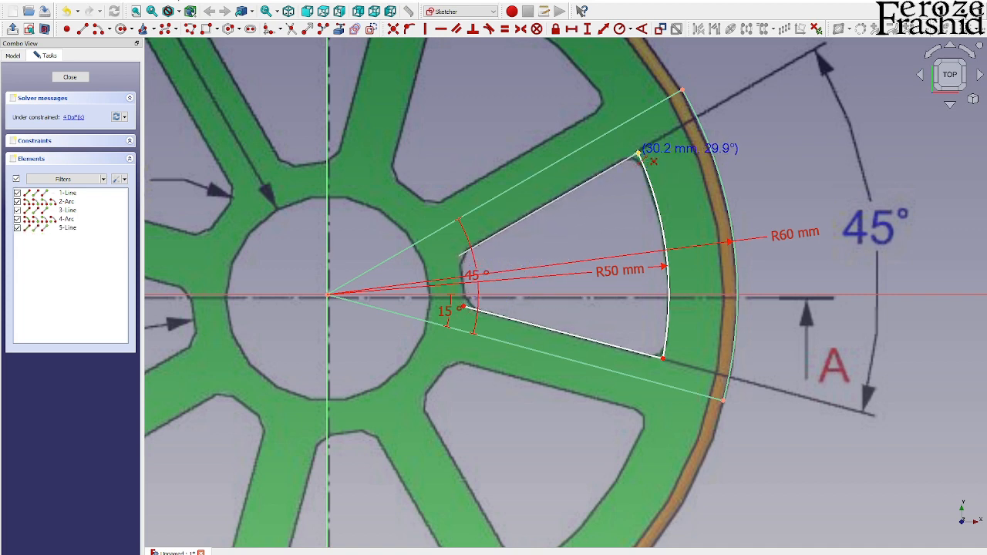
{"action": "left_click", "coordinate": [639, 154]}
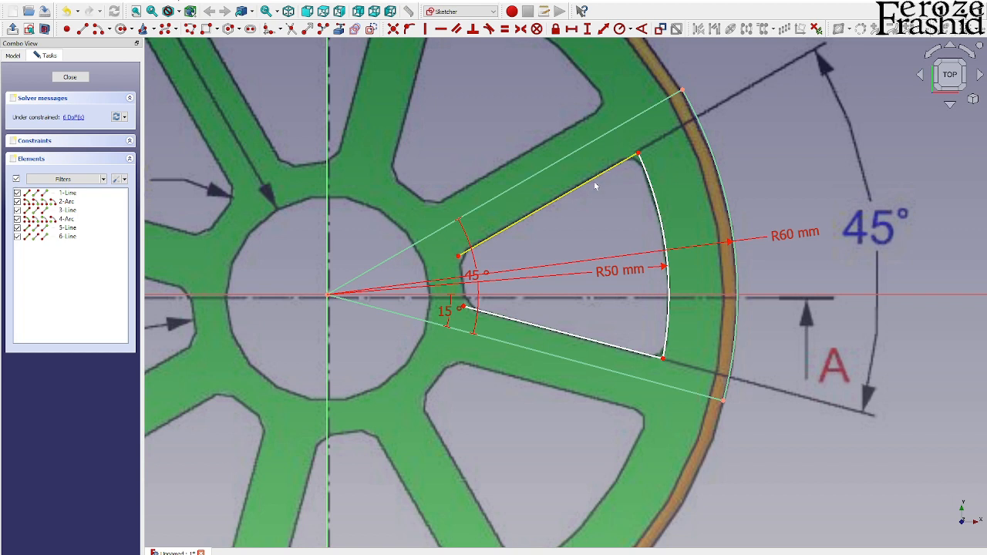
{"action": "left_click", "coordinate": [462, 257]}
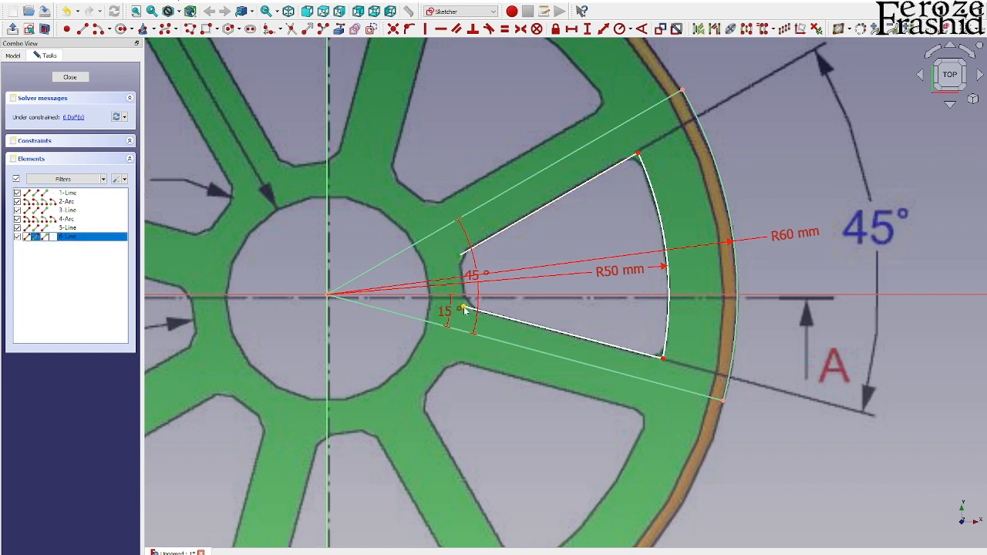
{"action": "left_click", "coordinate": [472, 310]}
{"action": "left_click", "coordinate": [571, 305]}
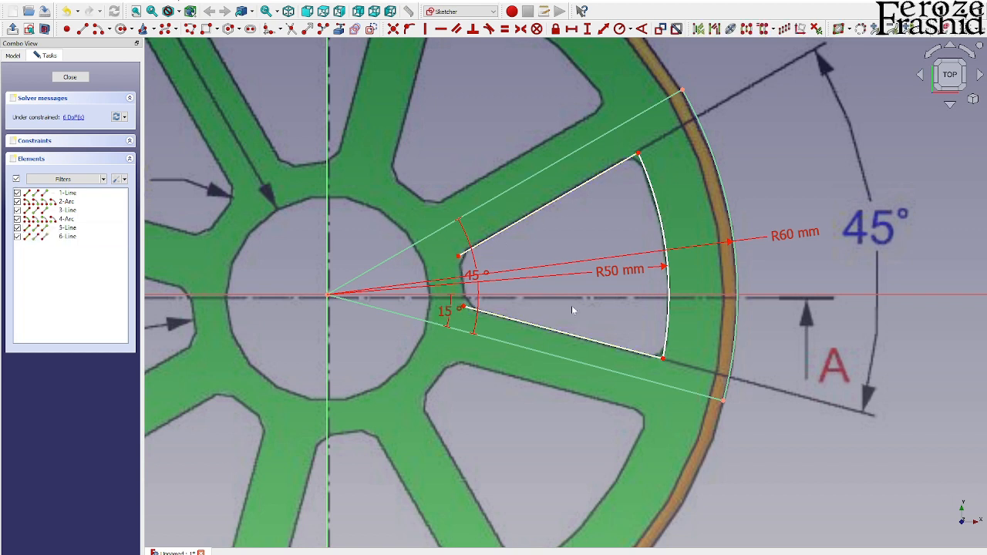
Close the spoke opening at the hub with an arc centred on the origin, joining the inner ends of the two lines
{"action": "scroll", "coordinate": [666, 304], "scroll_direction": "down", "scroll_amount": 1}
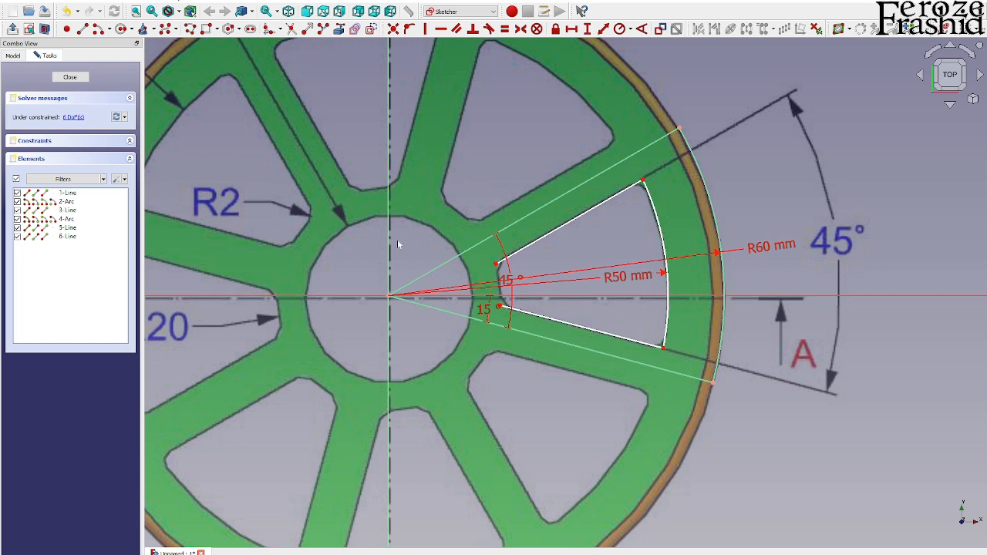
{"action": "left_click", "coordinate": [98, 29]}
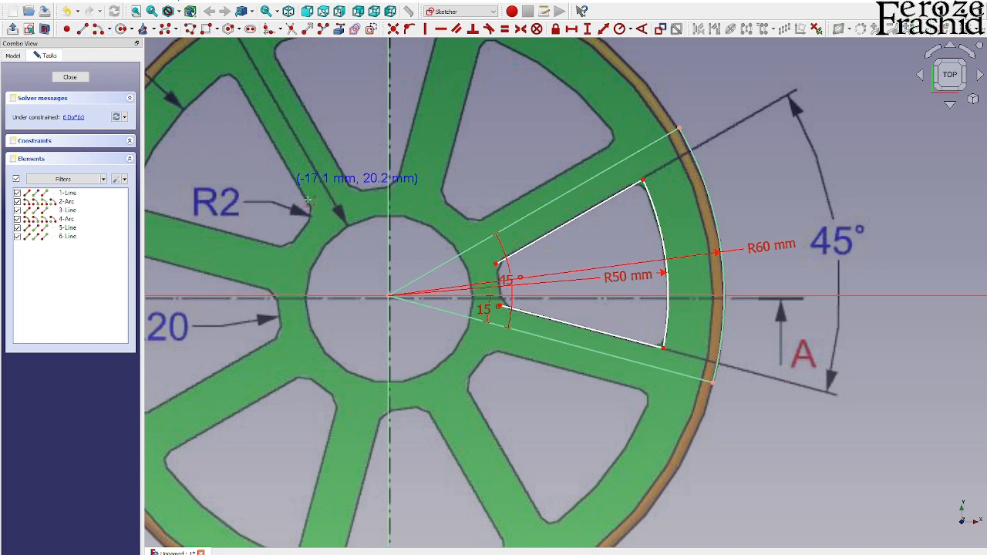
{"action": "left_click", "coordinate": [389, 299]}
{"action": "scroll", "coordinate": [496, 296], "scroll_direction": "up", "scroll_amount": 3}
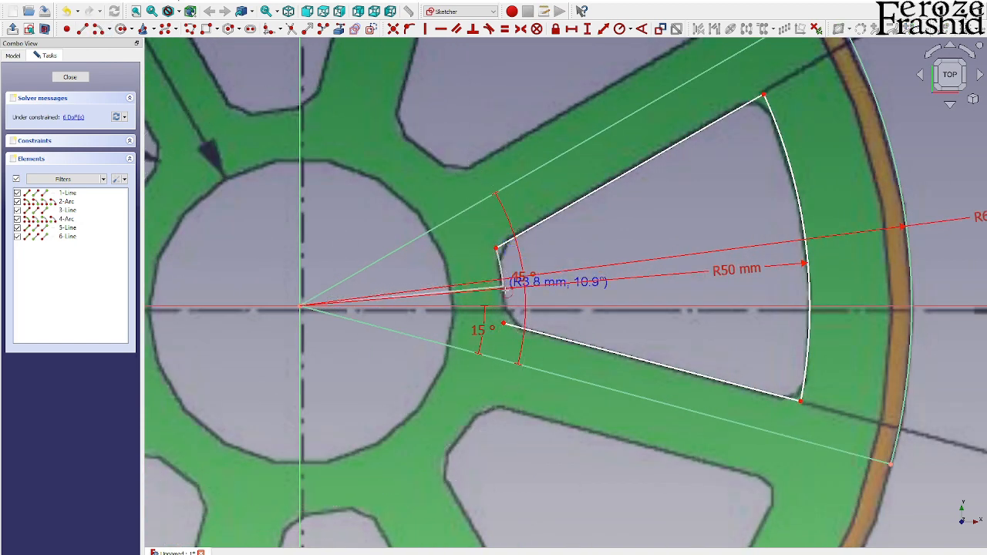
{"action": "left_click", "coordinate": [503, 323]}
{"action": "right_click", "coordinate": [686, 312]}
Constrain the radius of the opening's hub-side arc to 20 mm
{"action": "scroll", "coordinate": [686, 312], "scroll_direction": "down", "scroll_amount": 1}
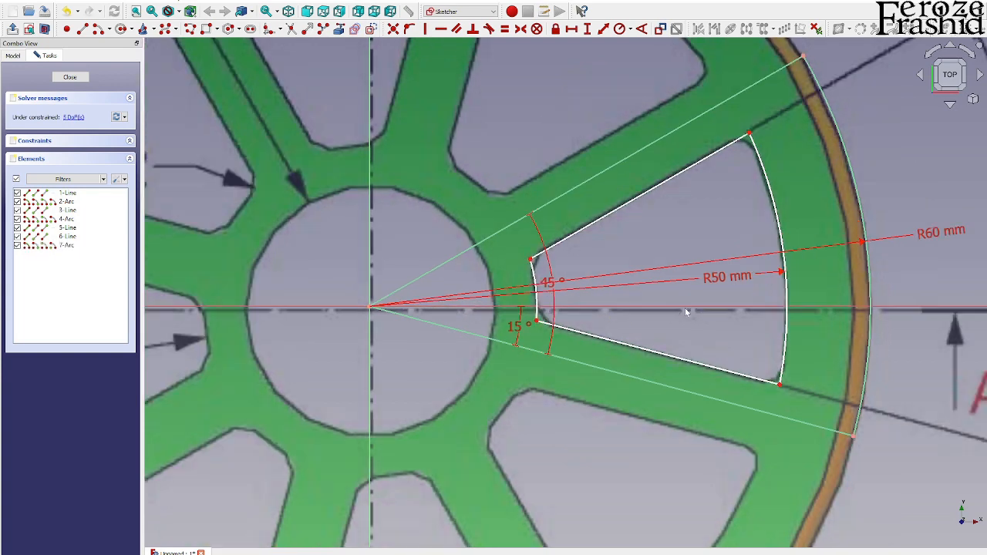
{"action": "scroll", "coordinate": [687, 313], "scroll_direction": "down", "scroll_amount": 2}
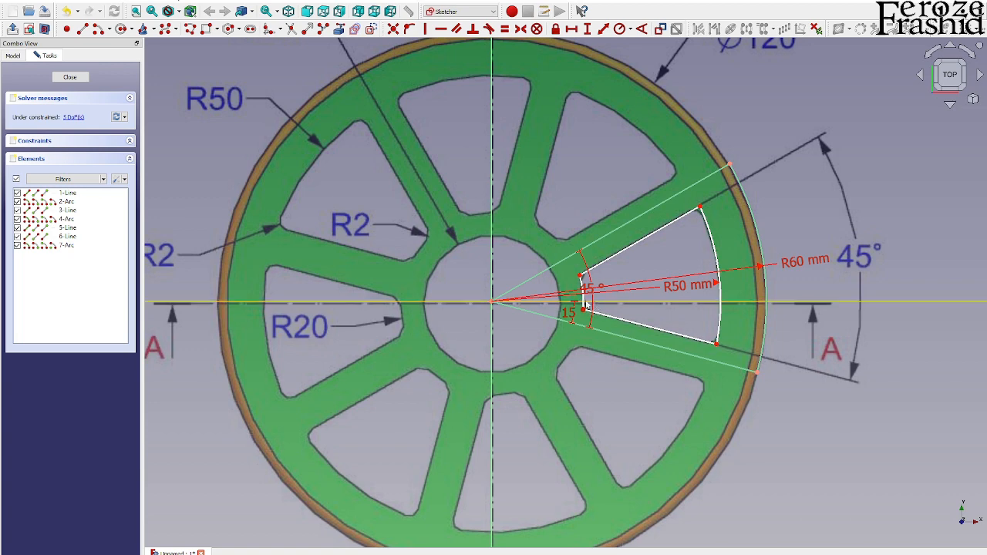
{"action": "left_click", "coordinate": [583, 301]}
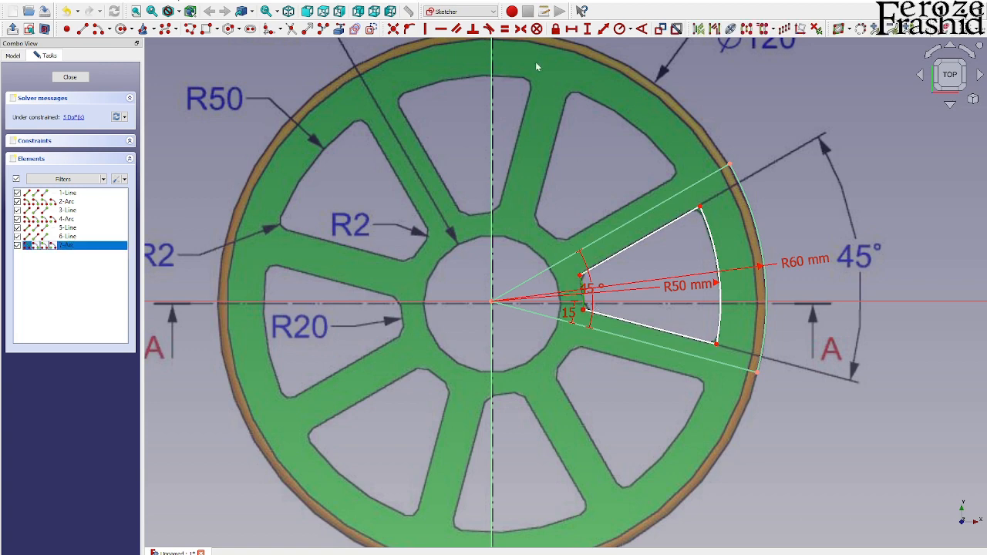
{"action": "left_click", "coordinate": [619, 29]}
{"action": "type", "text": "0"}
{"action": "key", "text": "Return"}
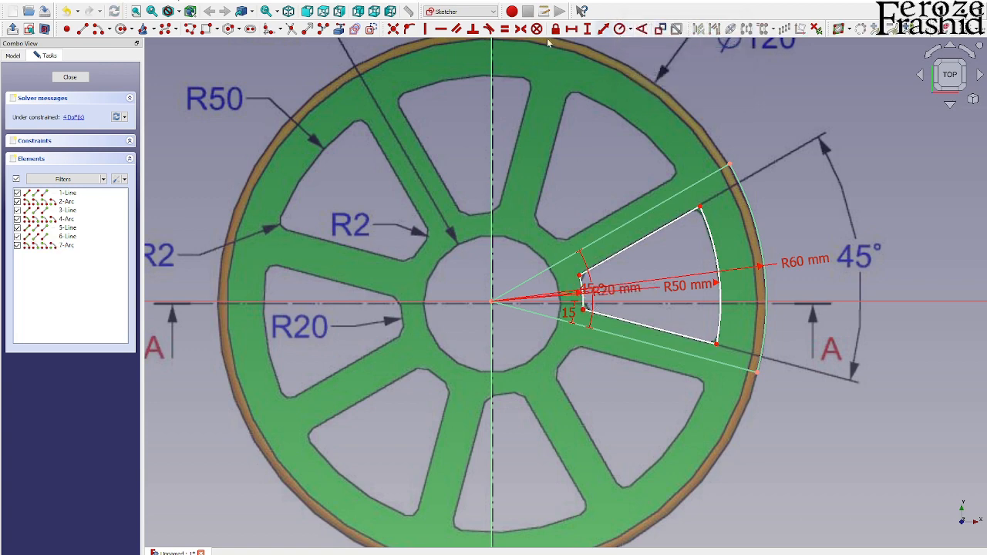
Make the opening's upper and lower edges parallel to the outer sector's upper and lower lines respectively
{"action": "scroll", "coordinate": [655, 299], "scroll_direction": "up", "scroll_amount": 3}
{"action": "scroll", "coordinate": [655, 300], "scroll_direction": "down", "scroll_amount": 2}
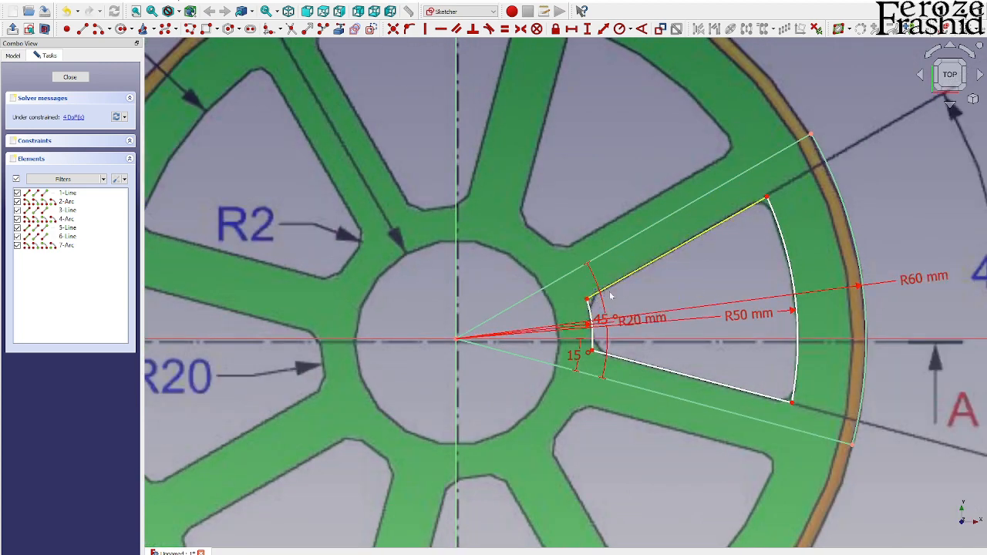
{"action": "left_click", "coordinate": [673, 256]}
{"action": "left_click", "coordinate": [656, 222]}
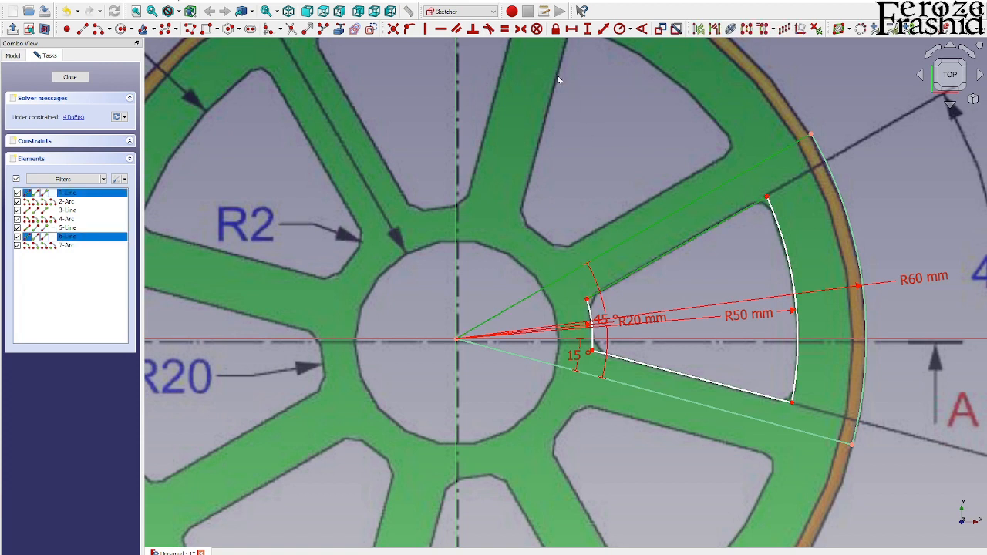
{"action": "left_click", "coordinate": [456, 29]}
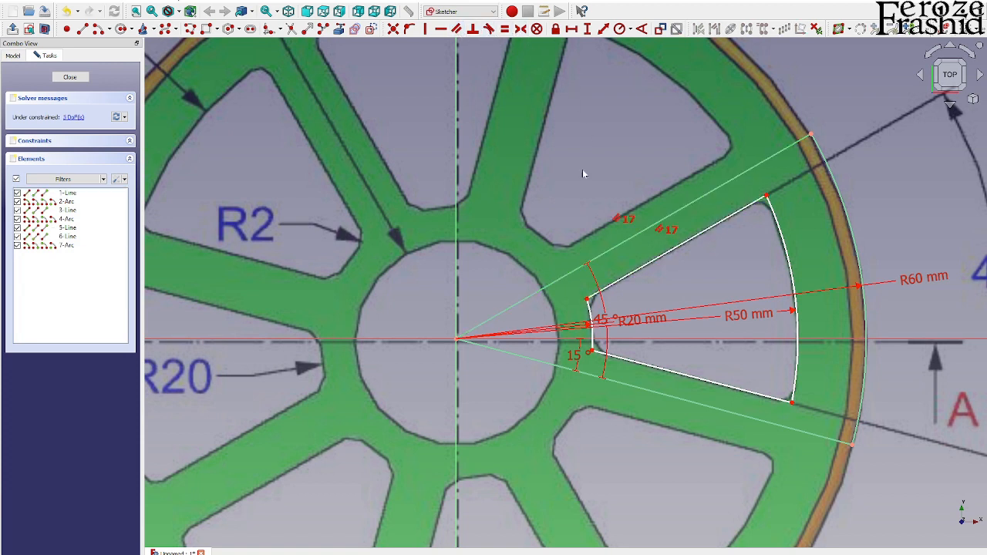
{"action": "left_click", "coordinate": [717, 383]}
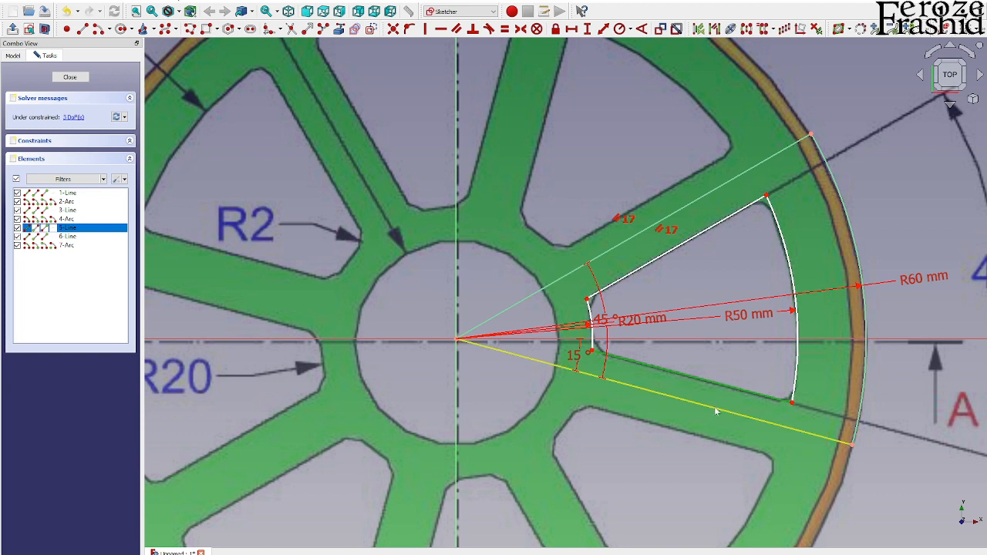
{"action": "left_click", "coordinate": [714, 407]}
{"action": "left_click", "coordinate": [457, 28]}
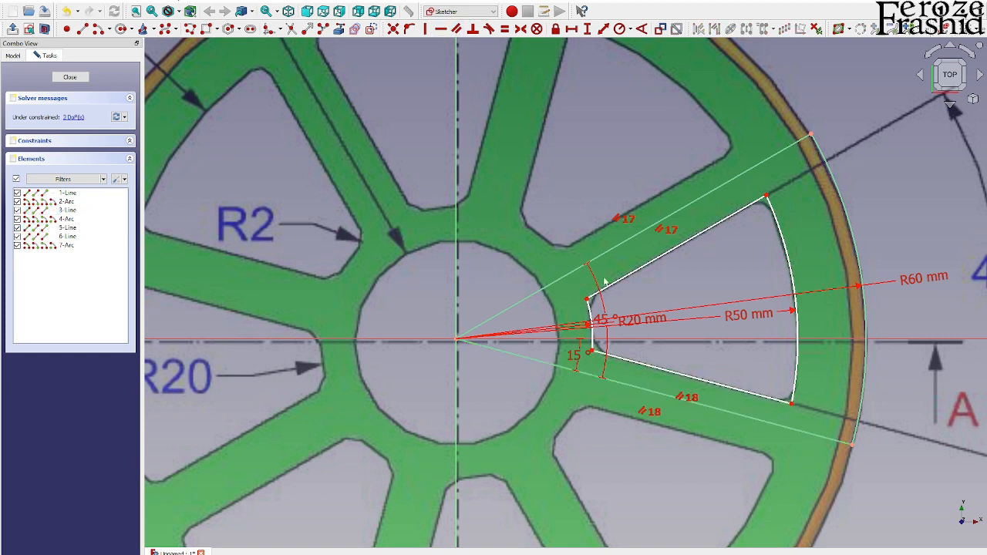
Draw a construction line about 4 mm long from the opening's upper outer corner to the sector's upper line
{"action": "scroll", "coordinate": [604, 288], "scroll_direction": "down", "scroll_amount": 1}
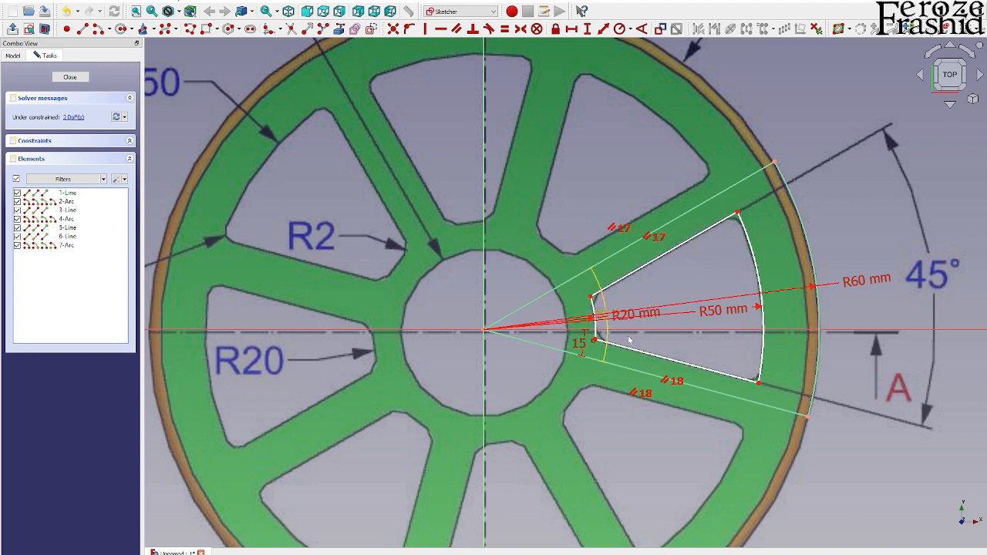
{"action": "left_click_drag", "start_coordinate": [760, 384], "coordinate": [759, 383]}
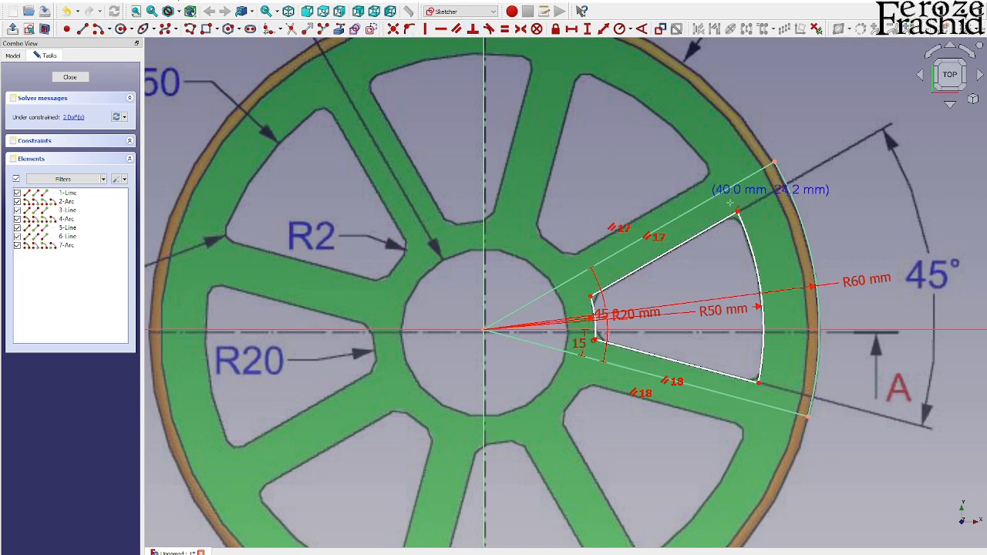
{"action": "scroll", "coordinate": [723, 208], "scroll_direction": "up", "scroll_amount": 3}
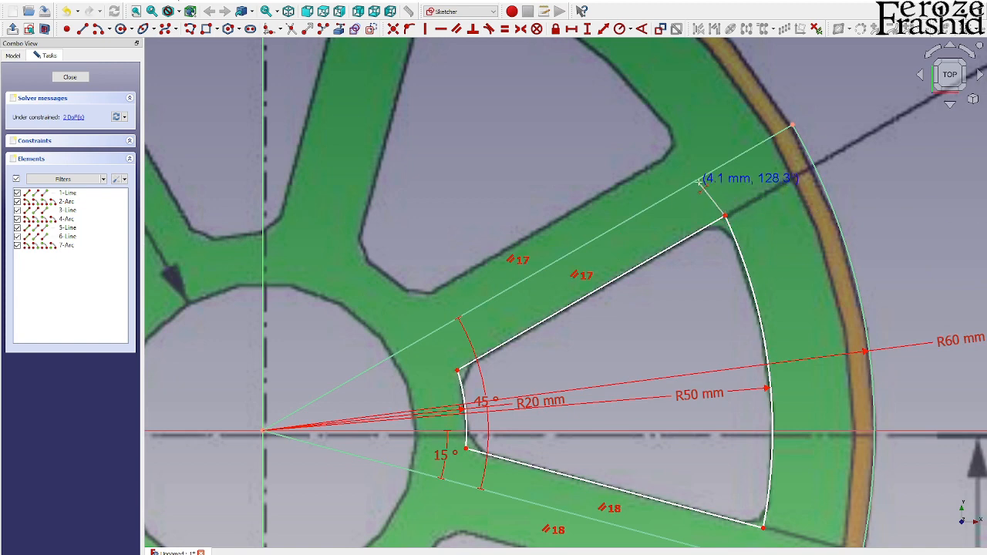
{"action": "left_click", "coordinate": [701, 185]}
{"action": "scroll", "coordinate": [742, 172], "scroll_direction": "down", "scroll_amount": 2}
{"action": "scroll", "coordinate": [742, 392], "scroll_direction": "up", "scroll_amount": 4}
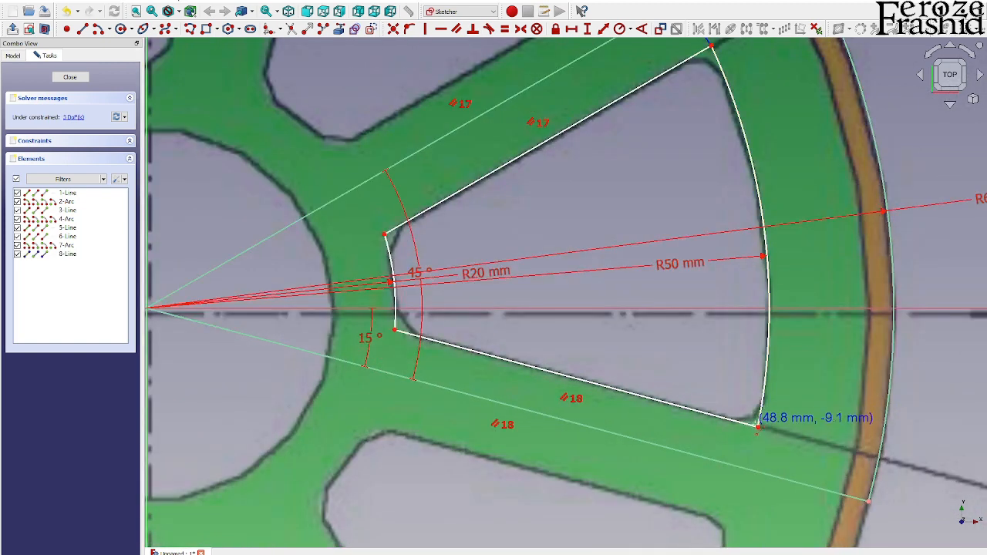
Draw a construction line about 3 mm long from the opening's lower outer corner to the sector's lower line and make it perpendicular to that line
{"action": "left_click", "coordinate": [758, 427]}
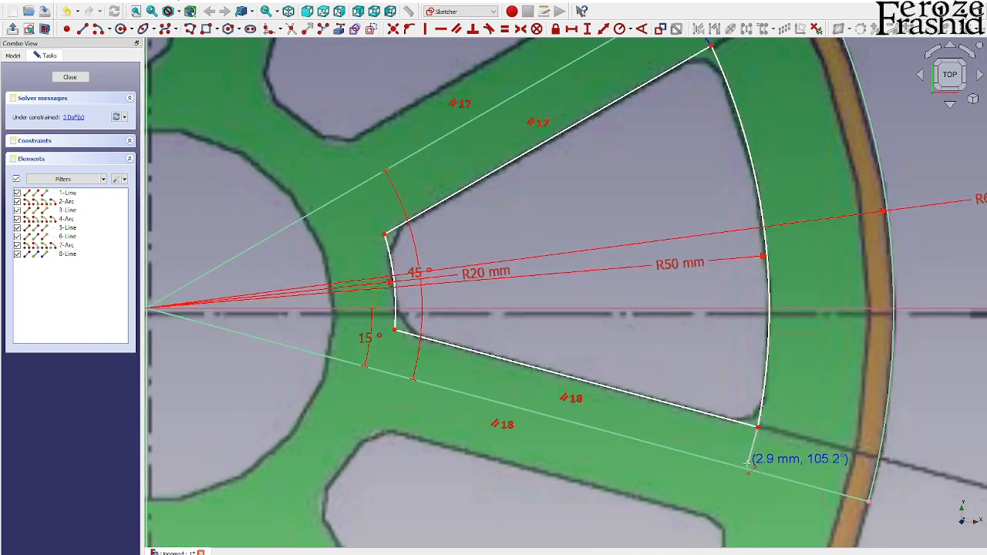
{"action": "left_click", "coordinate": [747, 468]}
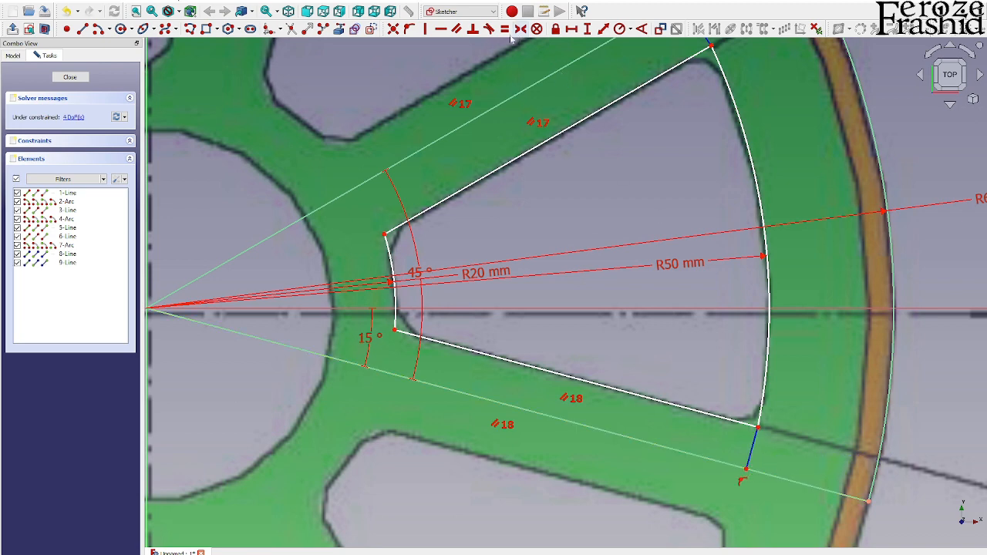
{"action": "left_click", "coordinate": [472, 29]}
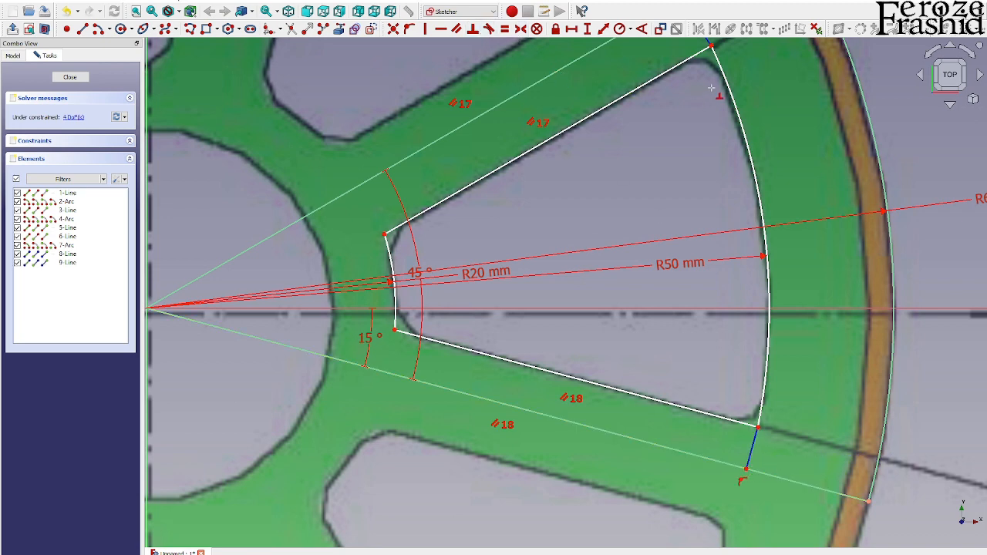
{"action": "left_click", "coordinate": [754, 448]}
{"action": "left_click", "coordinate": [763, 473]}
Make the upper construction line perpendicular to the sector's upper line
{"action": "scroll", "coordinate": [771, 486], "scroll_direction": "down", "scroll_amount": 2}
{"action": "scroll", "coordinate": [714, 188], "scroll_direction": "up", "scroll_amount": 3}
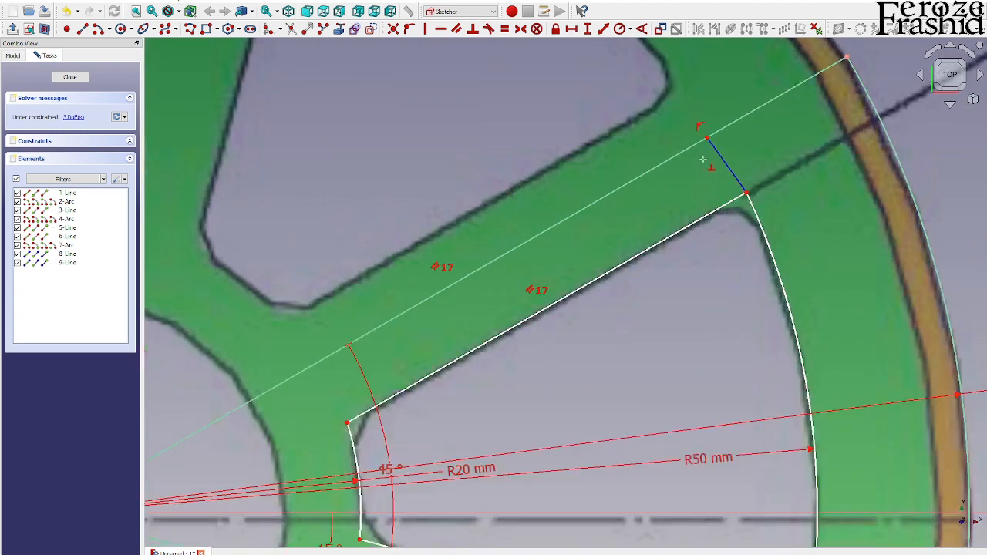
{"action": "left_click", "coordinate": [714, 136]}
{"action": "left_click", "coordinate": [721, 154]}
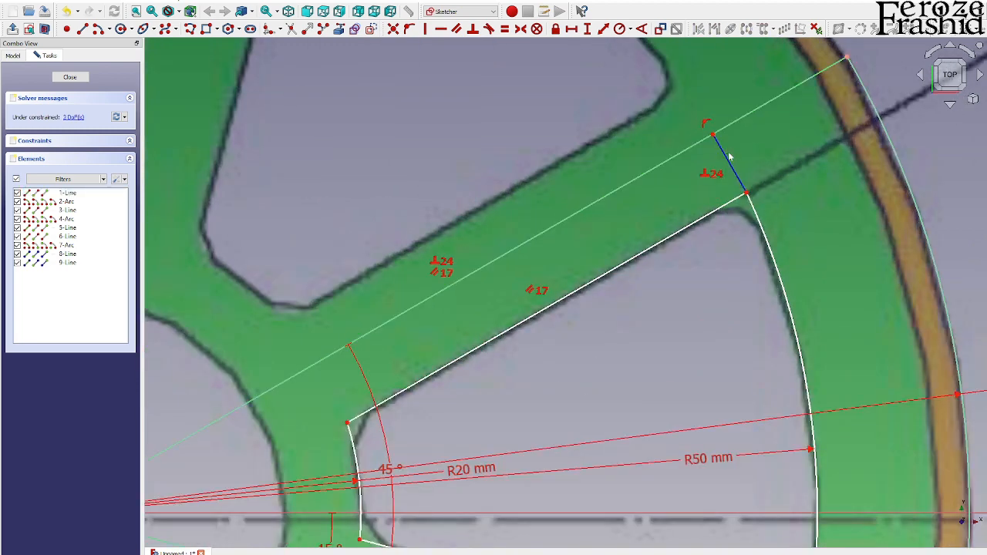
Constrain the upper and lower construction lines to equal length
{"action": "scroll", "coordinate": [729, 144], "scroll_direction": "down", "scroll_amount": 2}
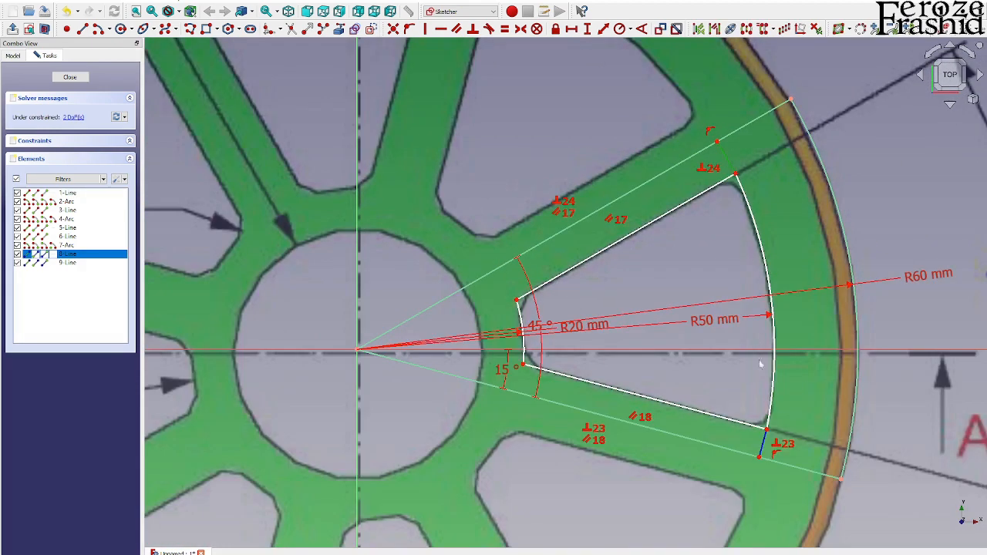
{"action": "left_click", "coordinate": [764, 445]}
{"action": "left_click", "coordinate": [505, 29]}
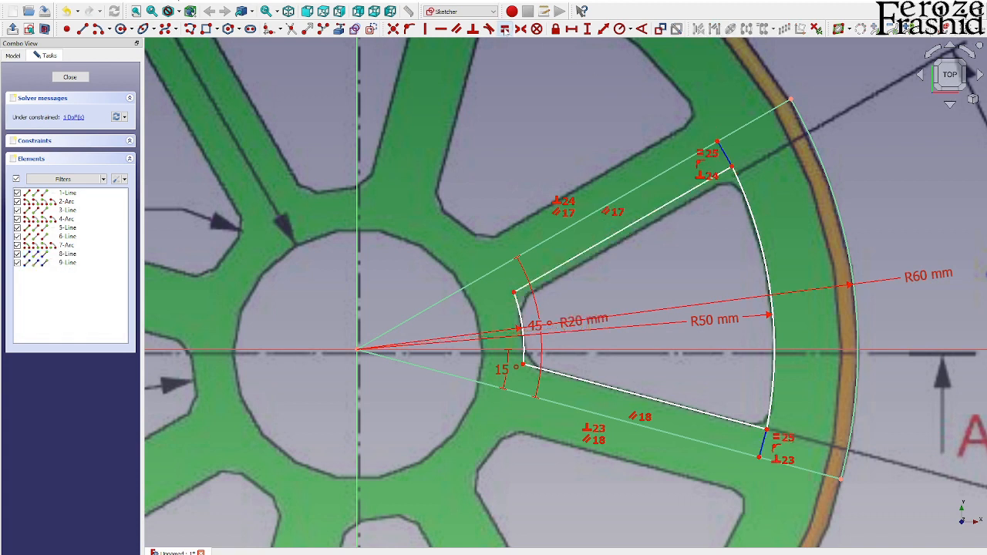
Shift the opening's upper and lower edges to compare their fit with the spoke edges in the reference image
{"action": "left_click_drag", "start_coordinate": [688, 196], "coordinate": [694, 199]}
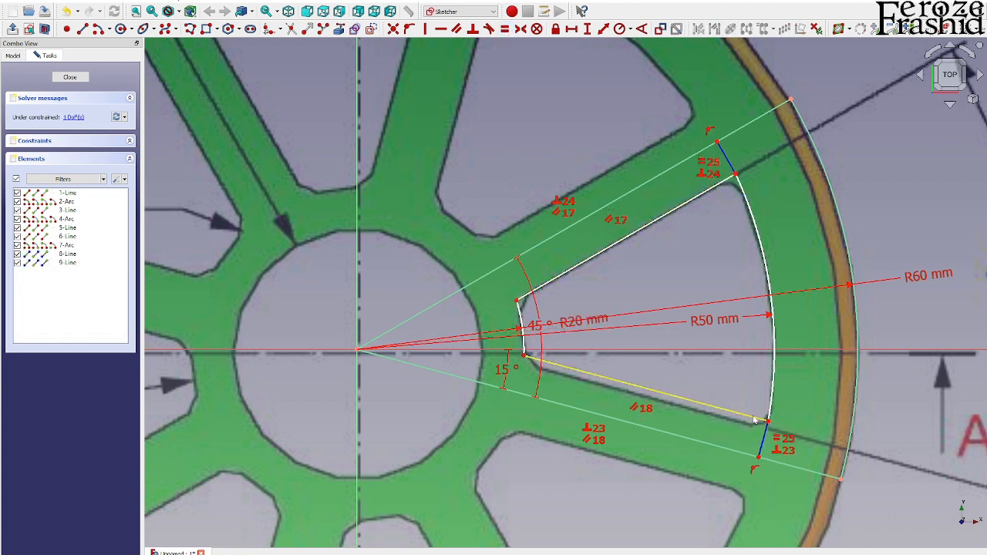
{"action": "left_click_drag", "start_coordinate": [755, 417], "coordinate": [753, 423]}
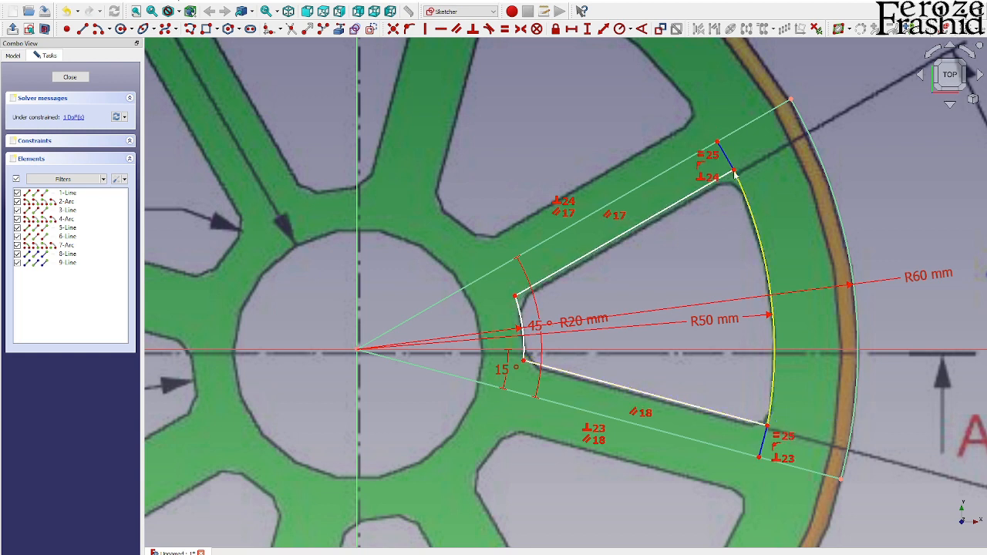
{"action": "left_click_drag", "start_coordinate": [736, 176], "coordinate": [738, 177]}
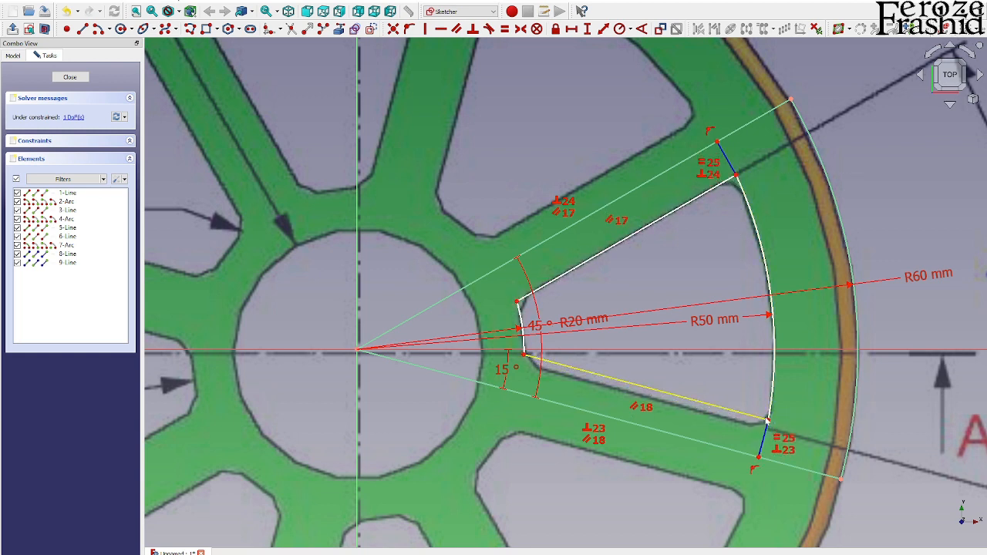
{"action": "left_click_drag", "start_coordinate": [769, 420], "coordinate": [769, 424]}
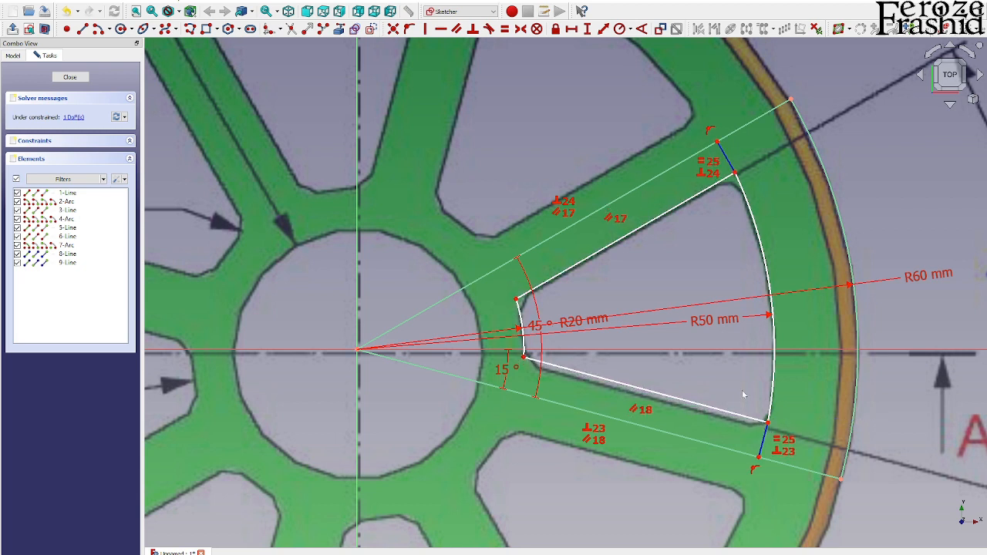
{"action": "scroll", "coordinate": [668, 347], "scroll_direction": "down", "scroll_amount": 2}
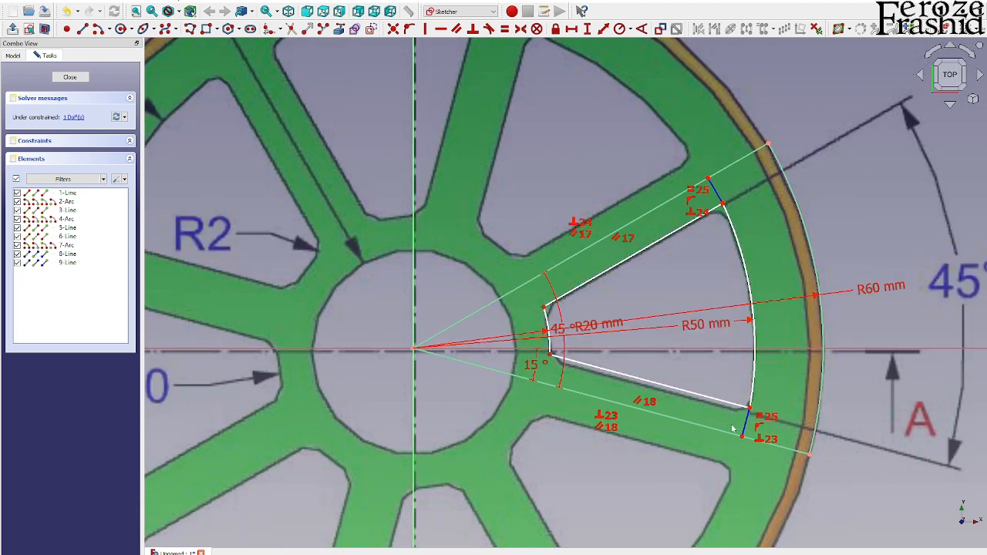
Set the angle between the horizontal axis and the sector's lower line to 16° and realign the opening's upper outer corner with the image
{"action": "double_click", "coordinate": [537, 369]}
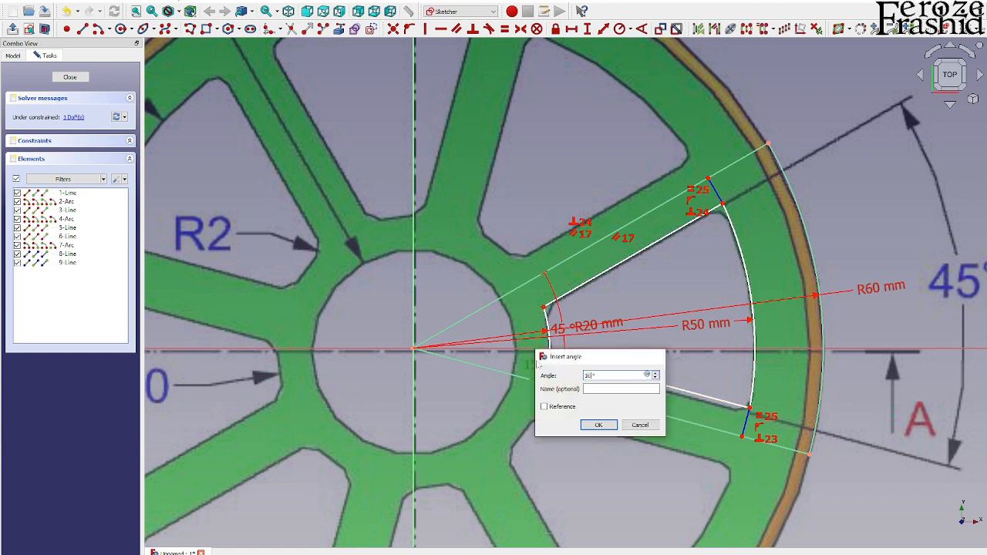
{"action": "key", "text": "Return"}
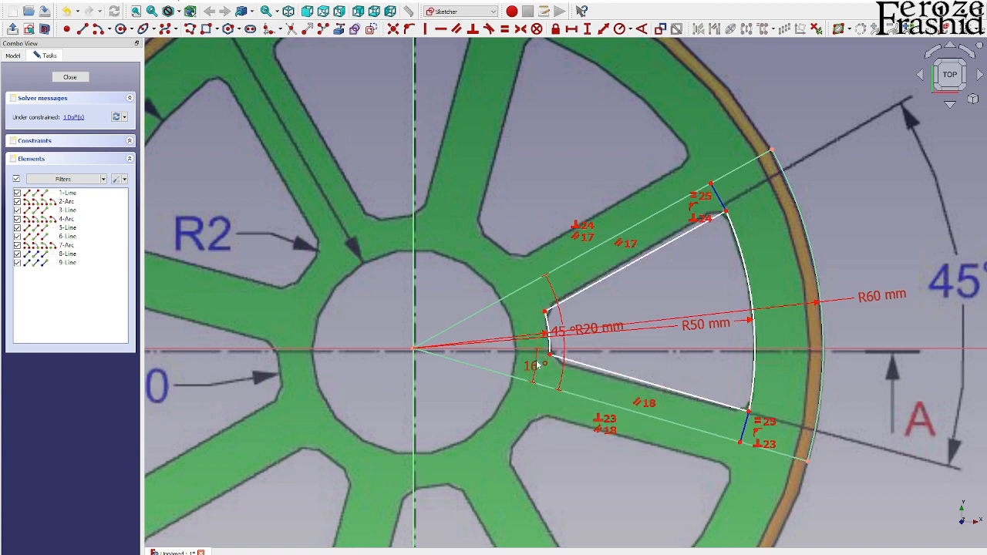
{"action": "left_click_drag", "start_coordinate": [726, 216], "coordinate": [724, 208]}
Constrain the length of the upper construction line to 4 mm
{"action": "left_click", "coordinate": [720, 198]}
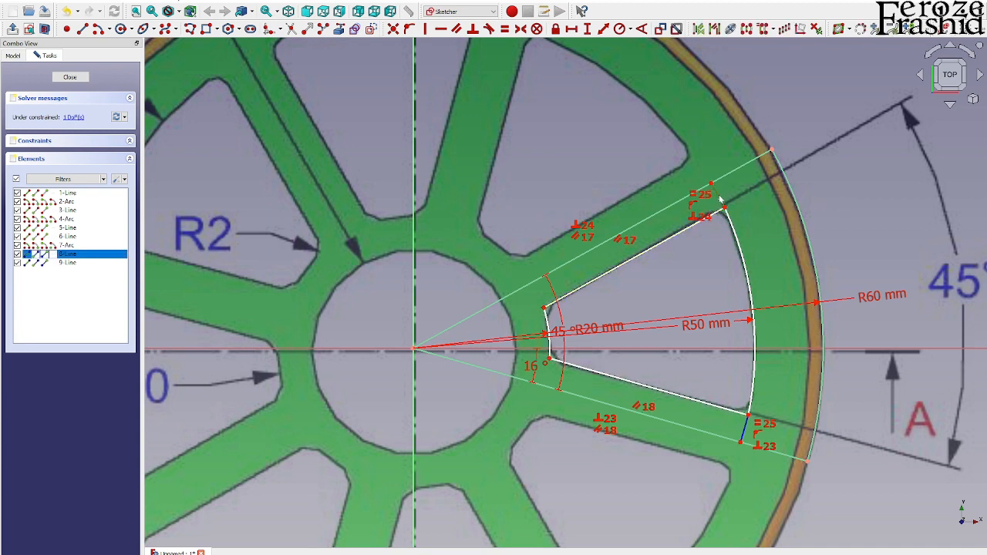
{"action": "scroll", "coordinate": [631, 334], "scroll_direction": "down", "scroll_amount": 3}
{"action": "scroll", "coordinate": [684, 301], "scroll_direction": "up", "scroll_amount": 2}
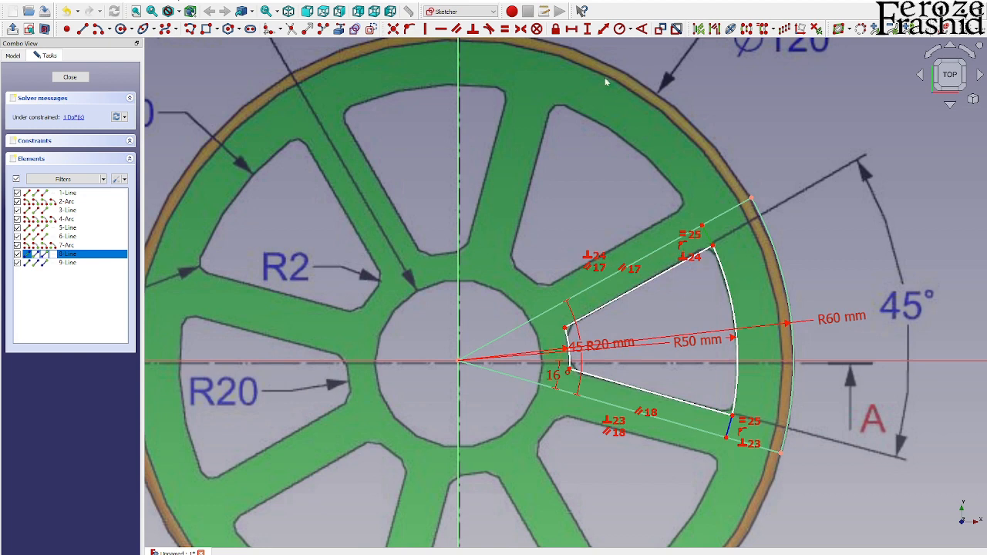
{"action": "left_click", "coordinate": [604, 30]}
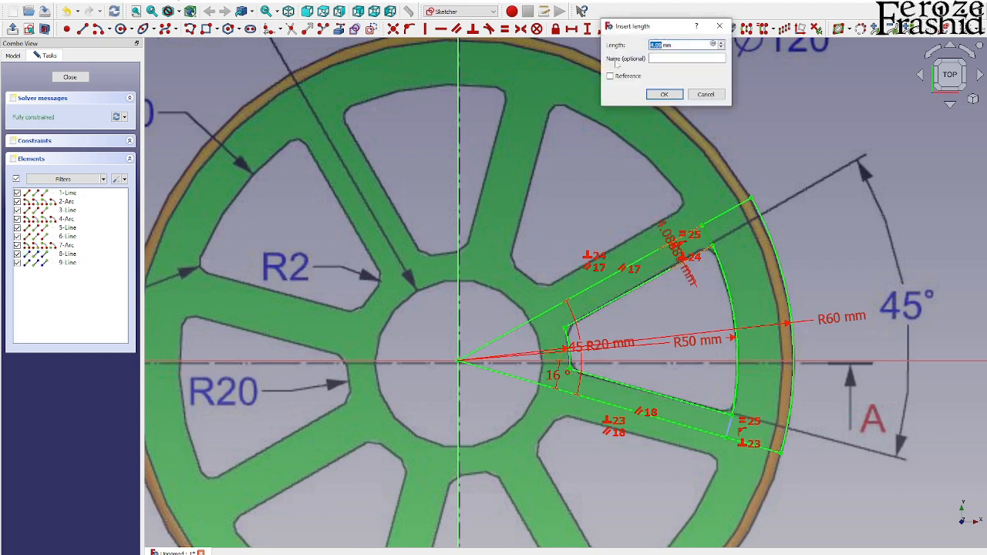
{"action": "type", "text": "4"}
{"action": "key", "text": "Return"}
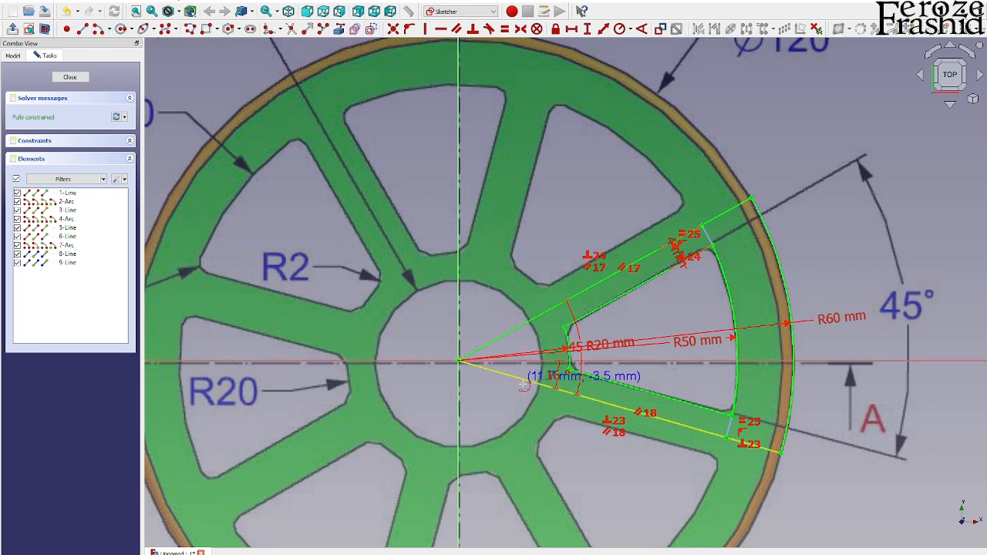
Draw a hub arc of about 14 mm radius centred on the origin, running between the sector's upper and lower lines
{"action": "left_click", "coordinate": [459, 363]}
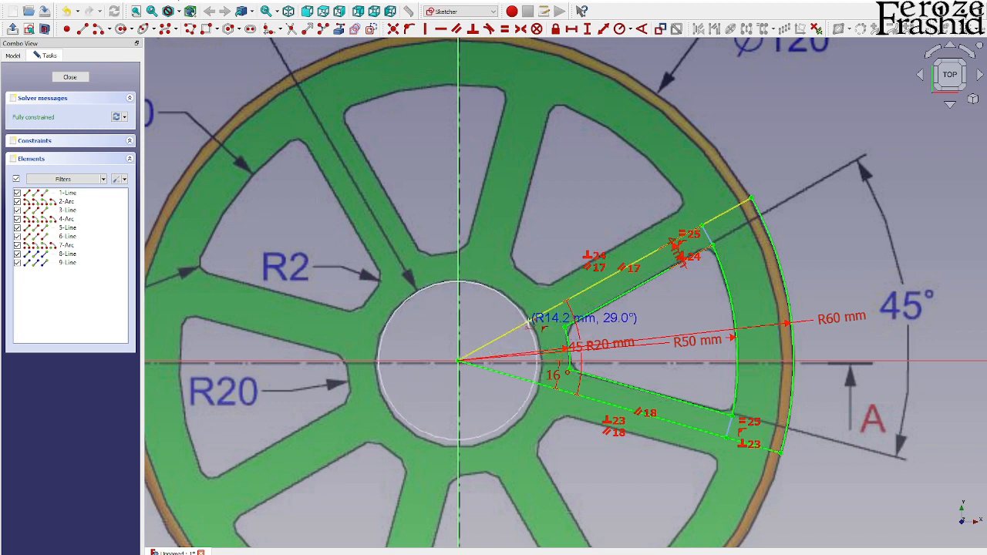
{"action": "left_click", "coordinate": [530, 320]}
{"action": "left_click", "coordinate": [538, 383]}
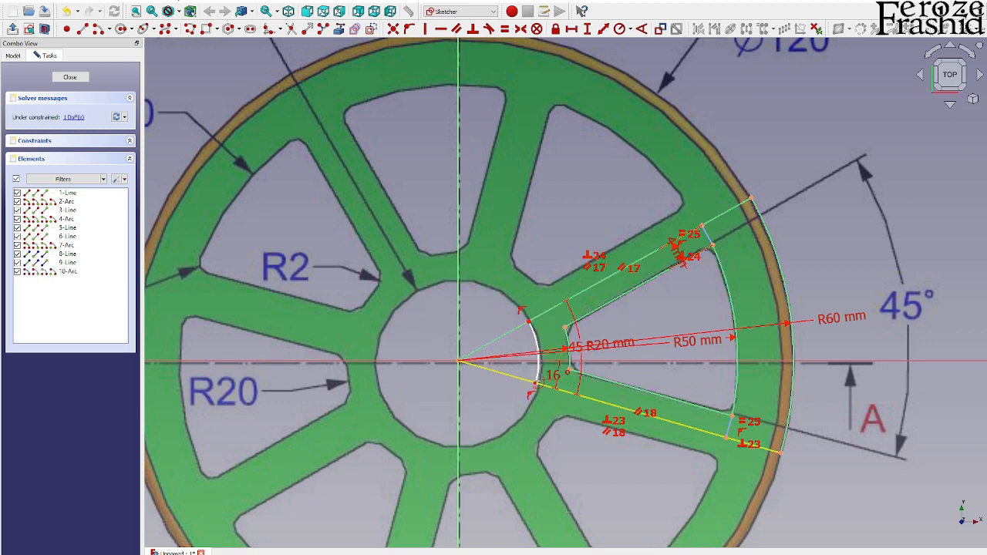
Constrain the hub arc's radius to 15 mm
{"action": "left_click", "coordinate": [537, 379]}
{"action": "scroll", "coordinate": [625, 363], "scroll_direction": "down", "scroll_amount": 2}
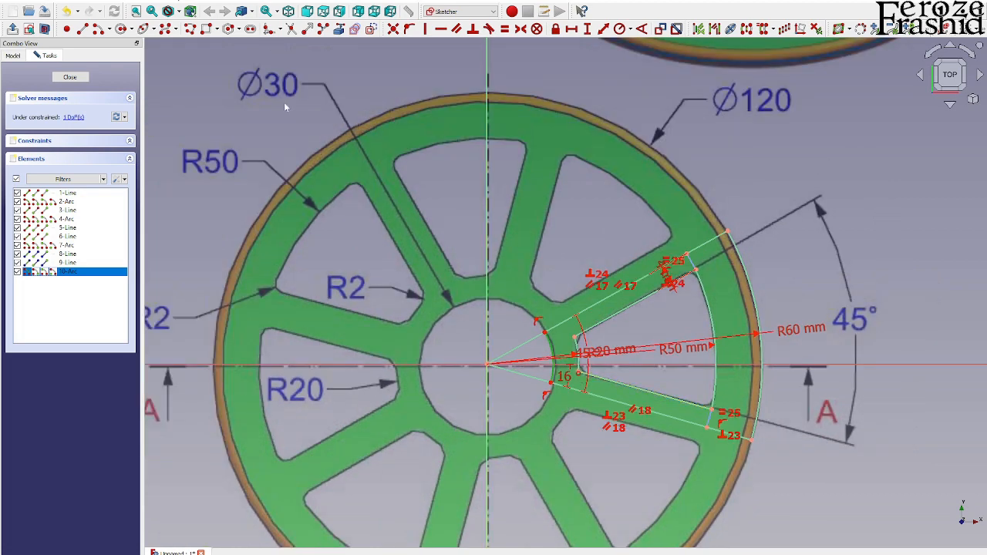
{"action": "left_click", "coordinate": [620, 29]}
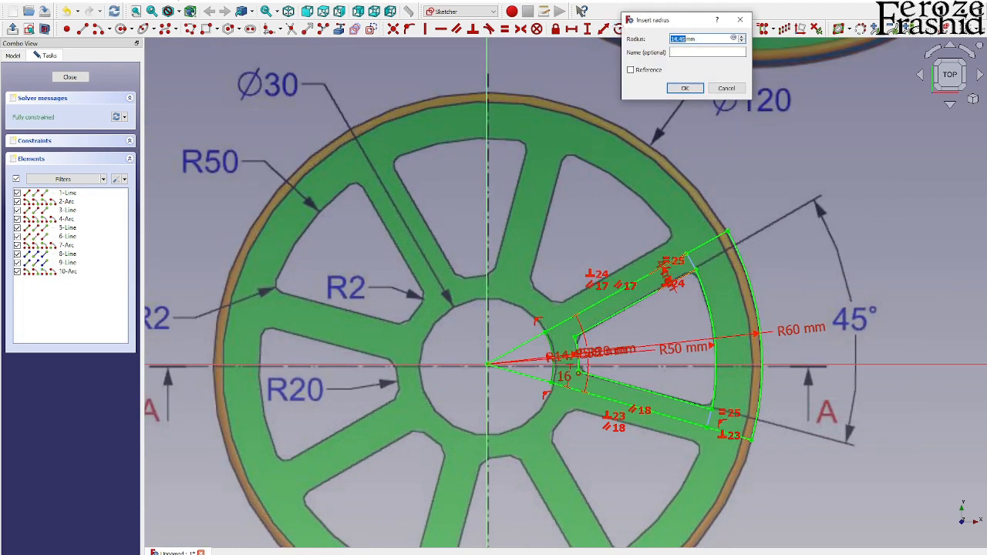
{"action": "key", "text": "Return"}
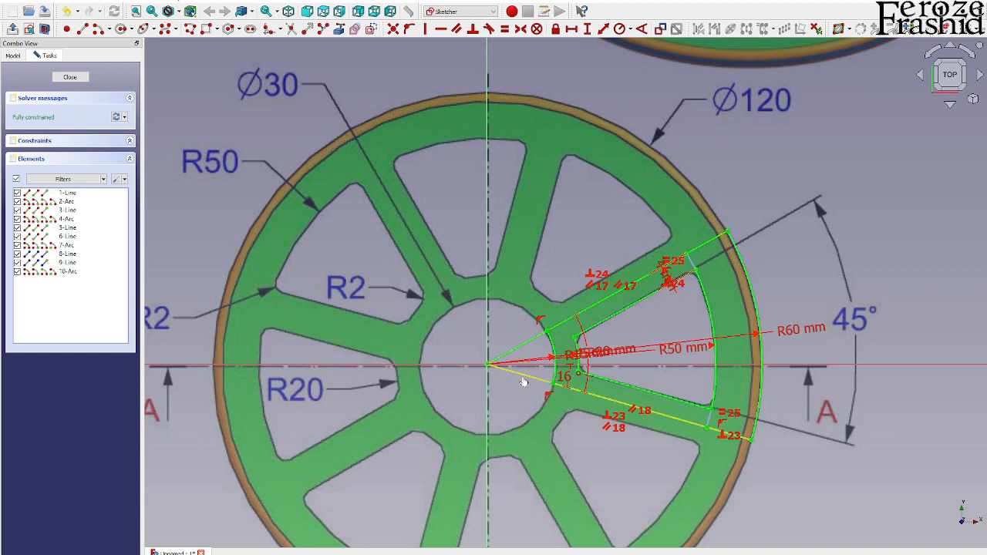
Convert the sector's full-length upper and lower lines from the origin to construction geometry
{"action": "left_click", "coordinate": [522, 344]}
{"action": "left_click", "coordinate": [522, 344]}
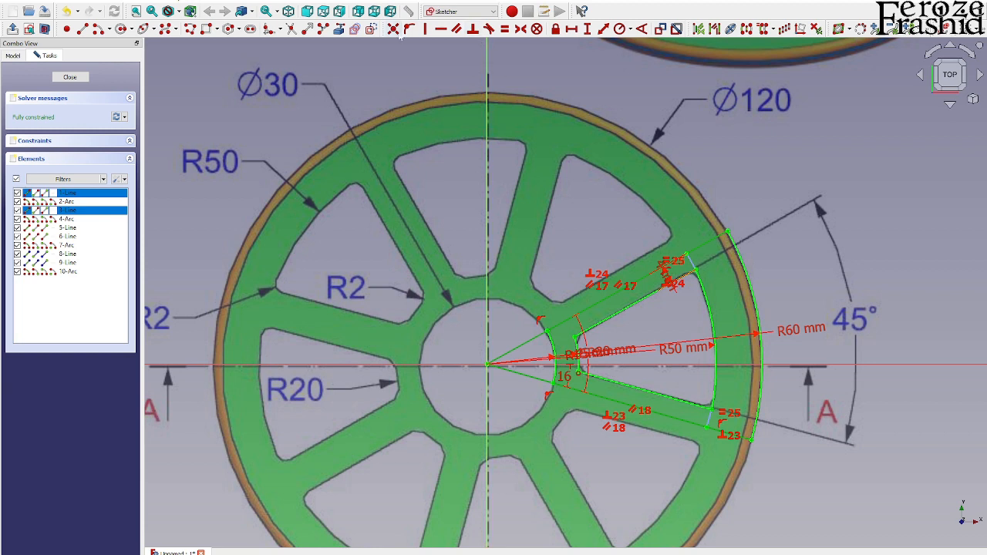
{"action": "left_click", "coordinate": [371, 29]}
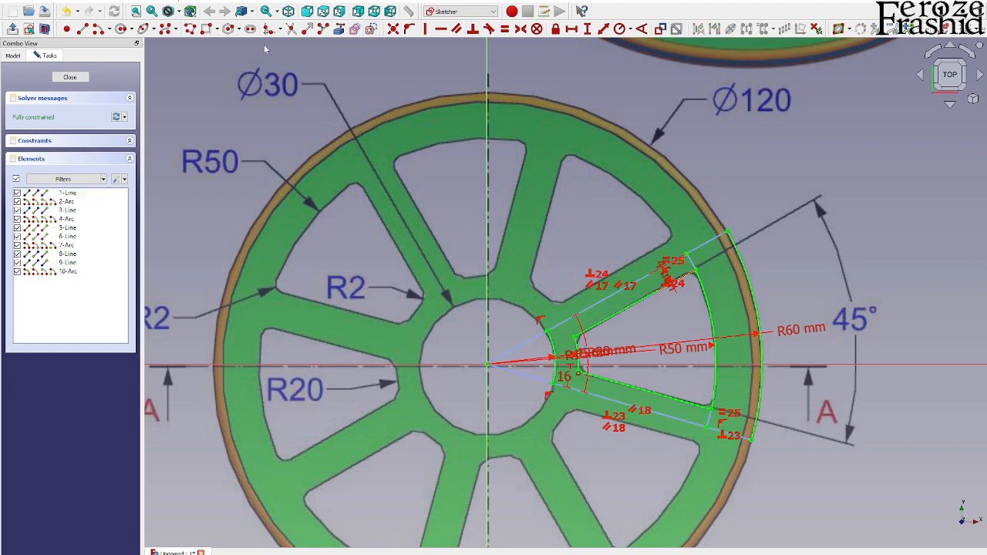
Draw two lines joining the hub arc's upper and lower ends to the matching ends of the outer arc
{"action": "left_click", "coordinate": [81, 29]}
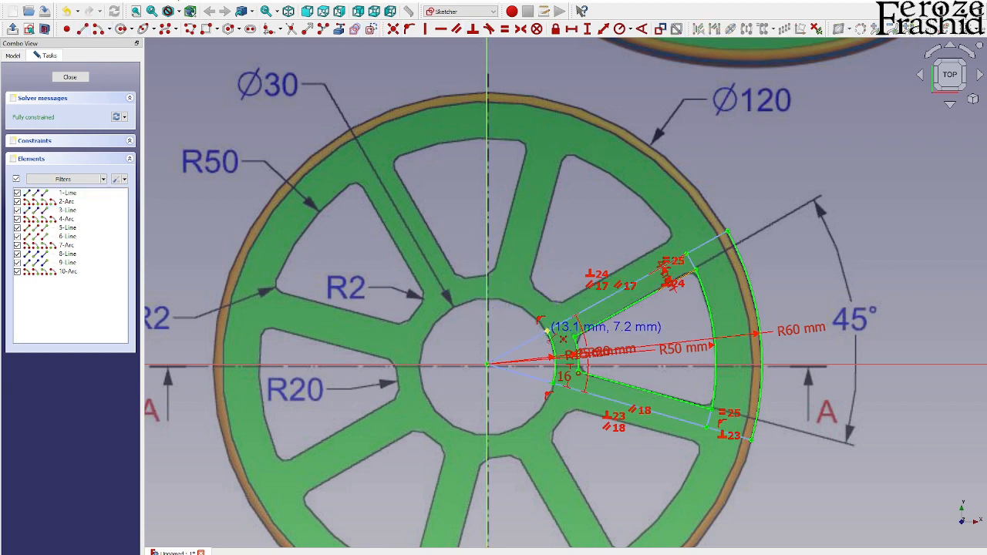
{"action": "left_click", "coordinate": [546, 330]}
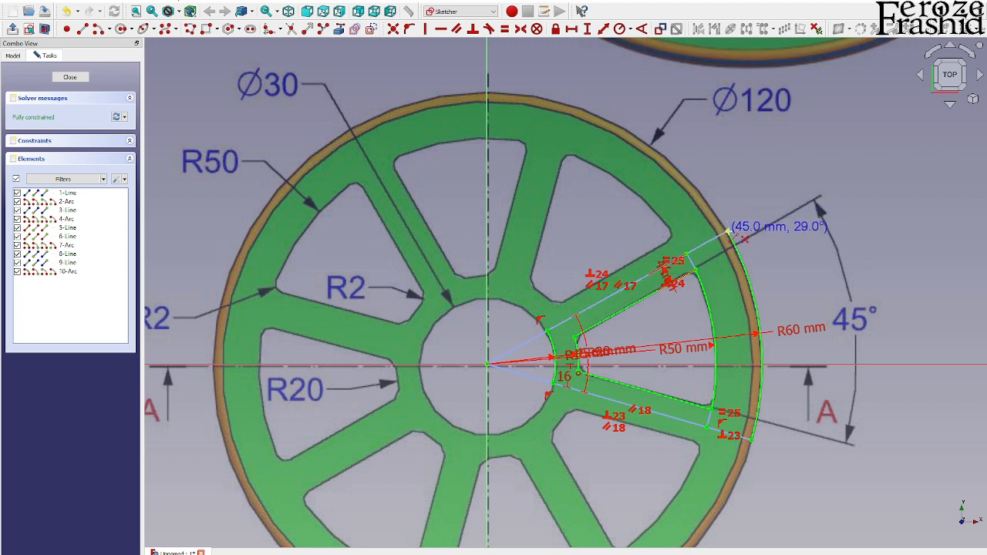
{"action": "left_click", "coordinate": [729, 231]}
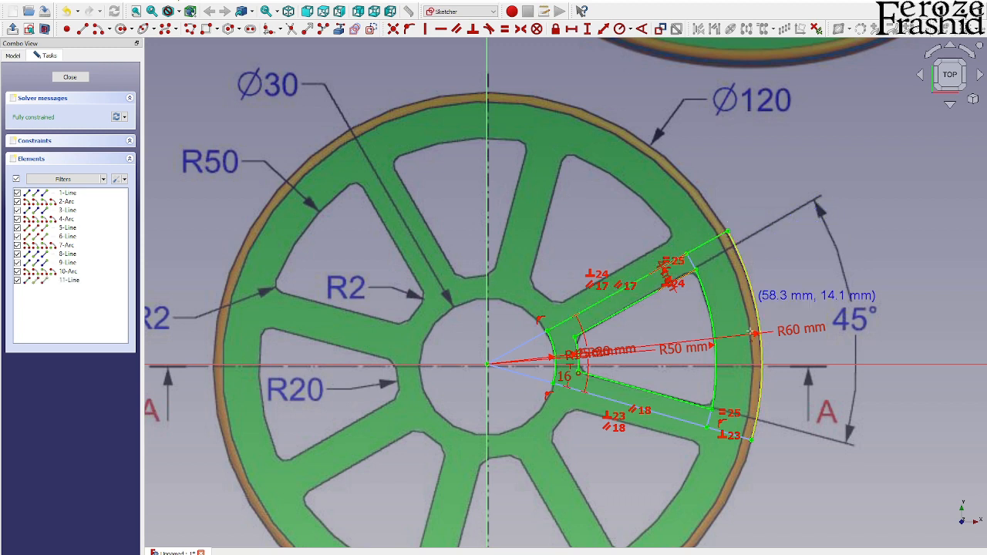
{"action": "left_click", "coordinate": [555, 384]}
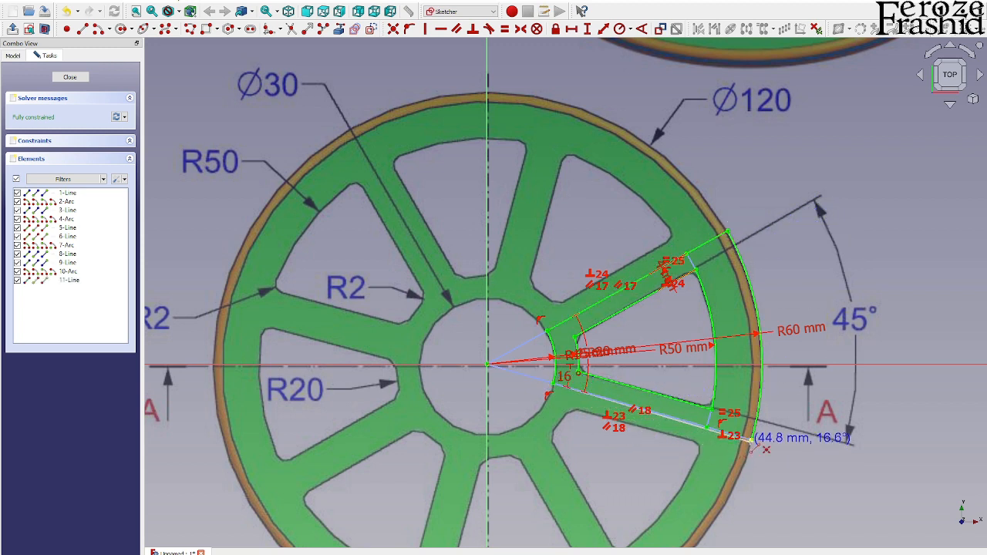
{"action": "left_click", "coordinate": [748, 438]}
{"action": "right_click", "coordinate": [787, 462]}
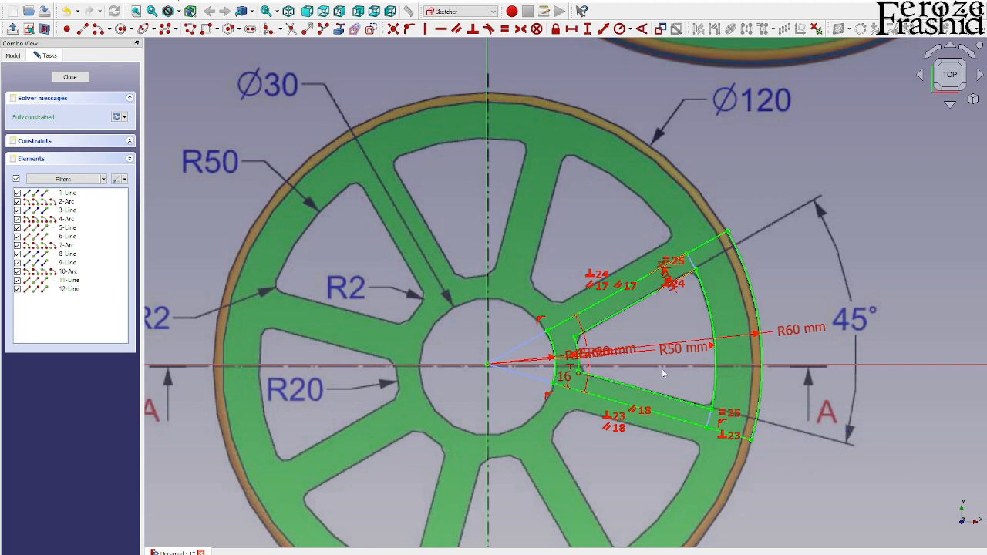
Close the sketch and rename it sksRepeatingSector
{"action": "left_click", "coordinate": [71, 78]}
{"action": "left_click", "coordinate": [44, 90]}
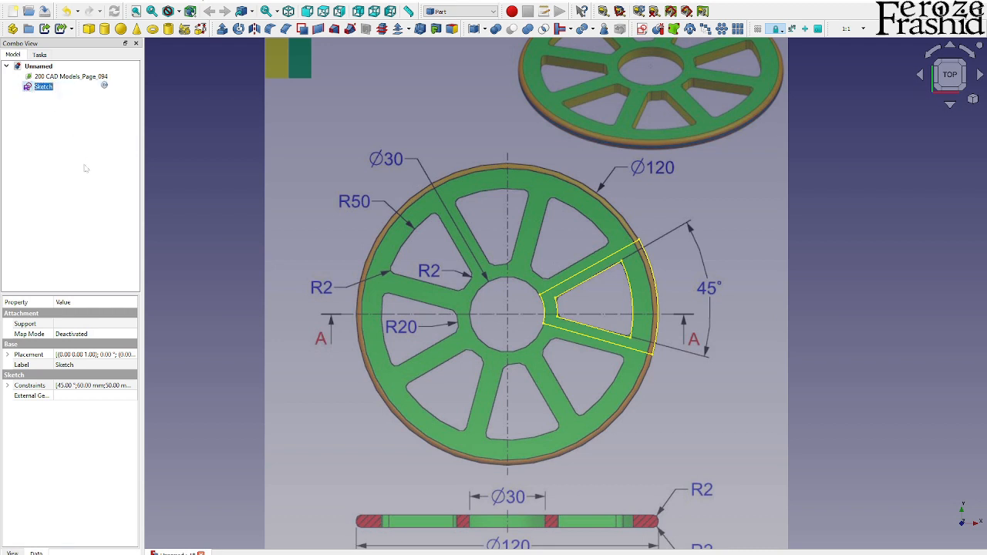
{"action": "type", "text": "sk"}
{"action": "type", "text": "sRepeatingSector"}
{"action": "key", "text": "Return"}
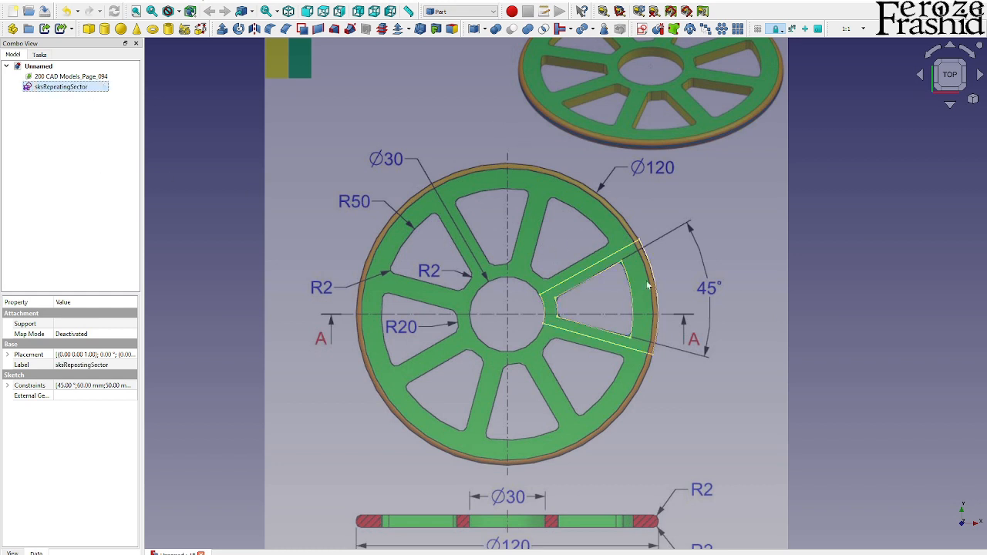
Extrude the repeating sector sketch 4.03 mm along its normal as a solid
{"action": "scroll", "coordinate": [606, 274], "scroll_direction": "down", "scroll_amount": 3}
{"action": "scroll", "coordinate": [681, 500], "scroll_direction": "up", "scroll_amount": 5}
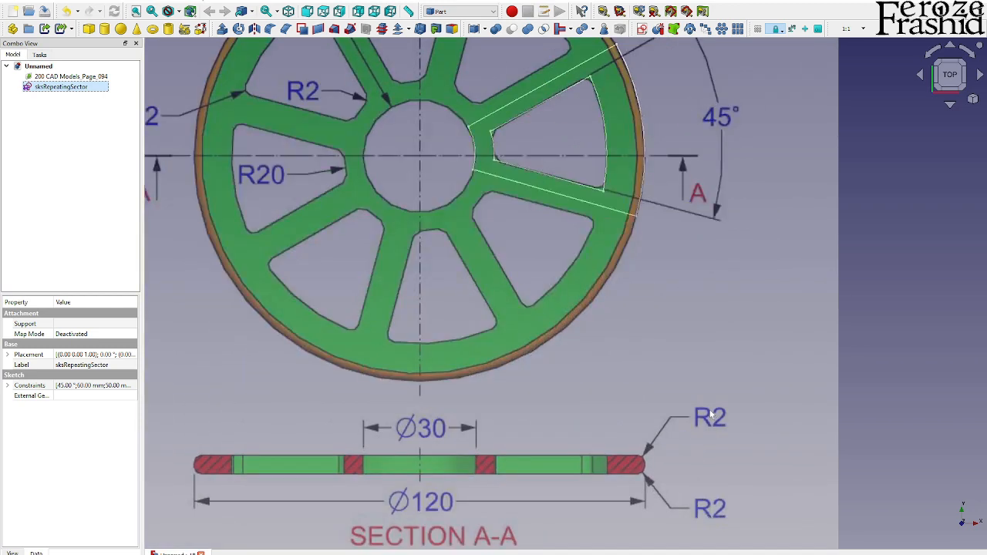
{"action": "scroll", "coordinate": [616, 391], "scroll_direction": "down", "scroll_amount": 2}
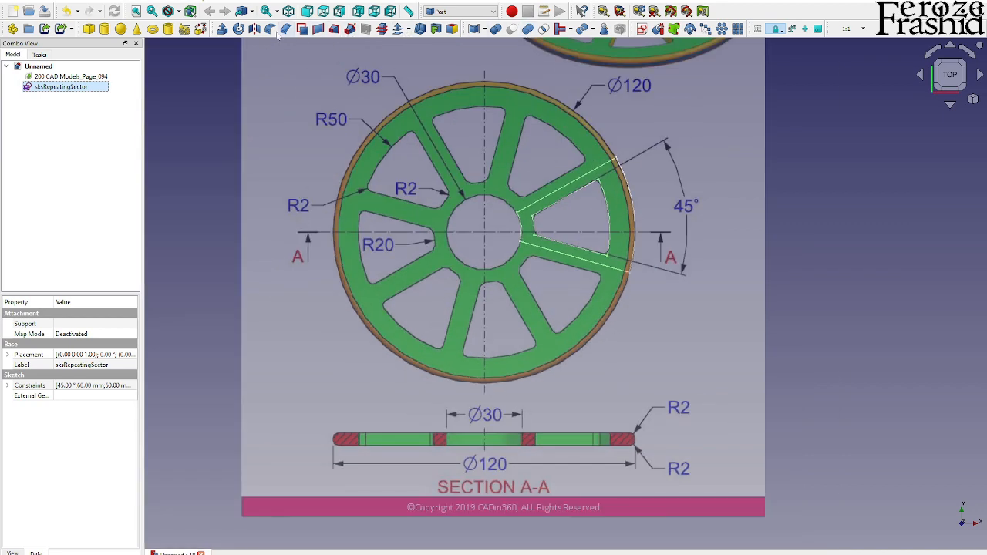
{"action": "left_click", "coordinate": [222, 28]}
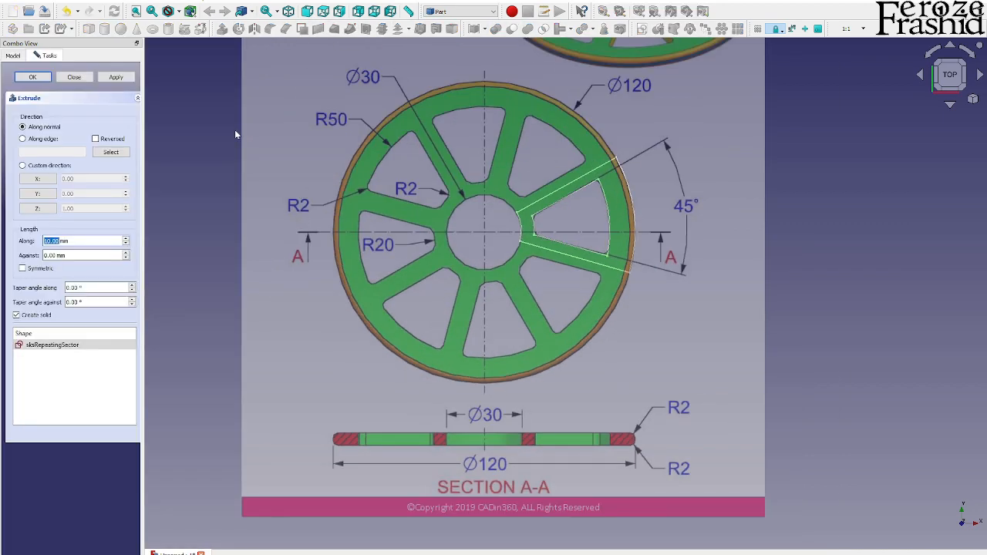
{"action": "type", "text": "4"}
{"action": "key", "text": "Return"}
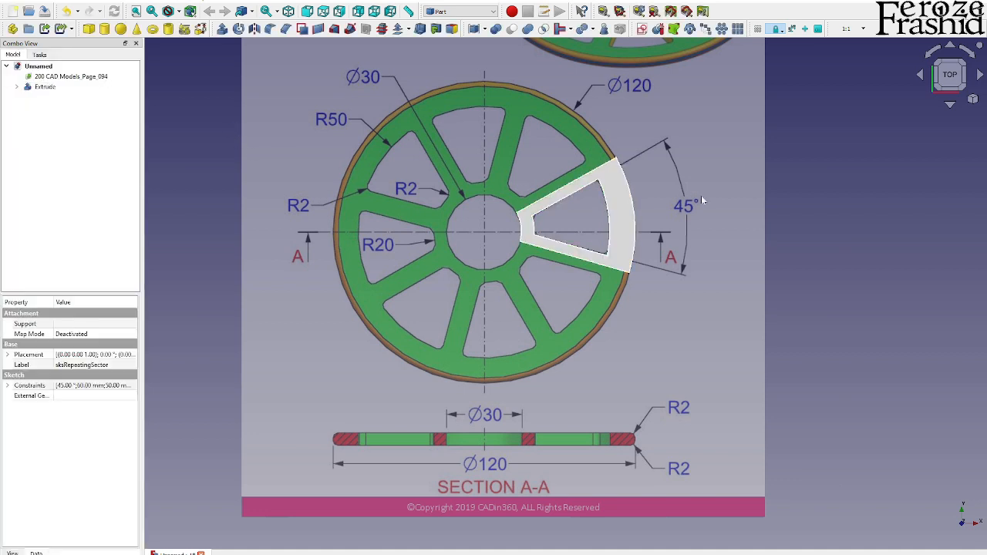
{"action": "scroll", "coordinate": [701, 193], "scroll_direction": "up", "scroll_amount": 2}
{"action": "middle_click_drag", "start_coordinate": [714, 208], "coordinate": [629, 184]}
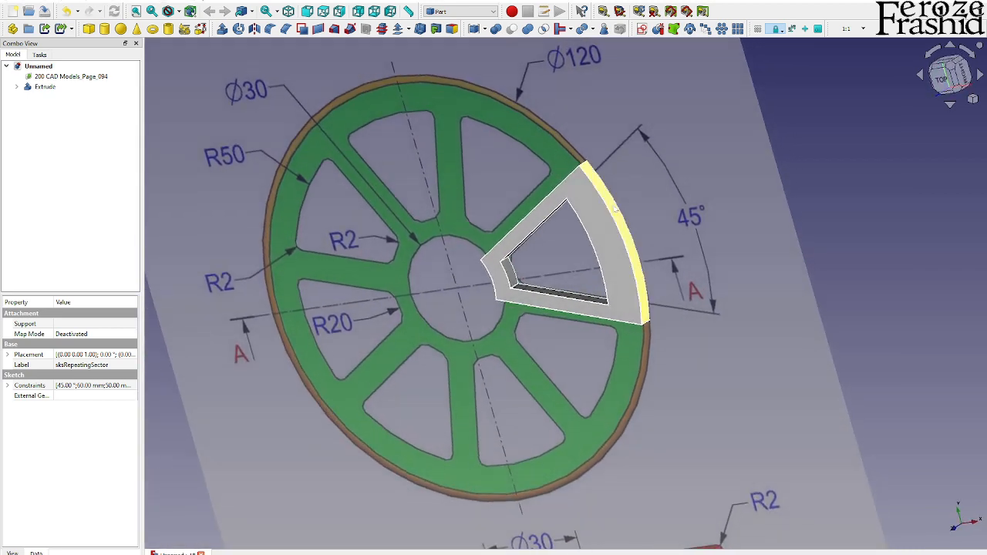
{"action": "left_click", "coordinate": [613, 215]}
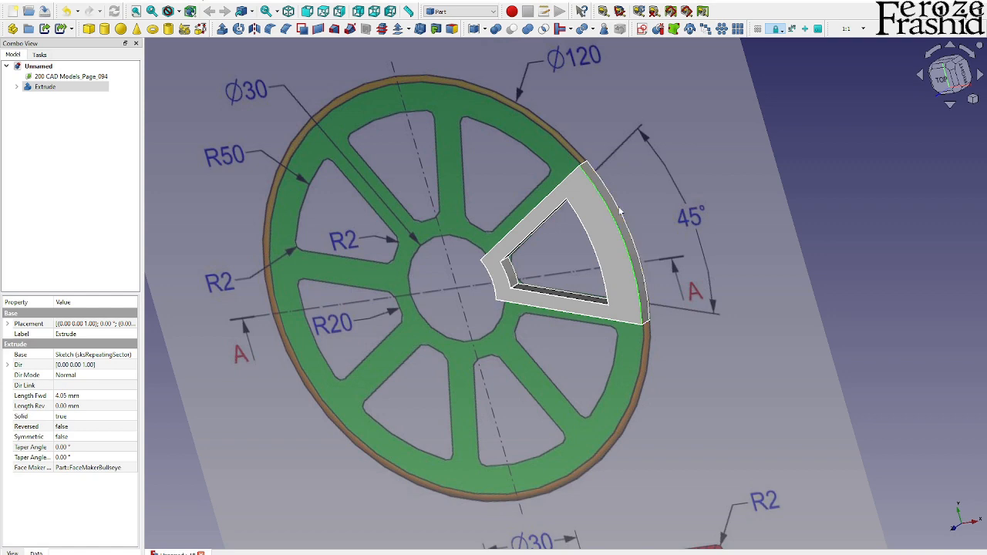
{"action": "left_click", "coordinate": [619, 209], "text": "ctrl"}
{"action": "left_click", "coordinate": [808, 209]}
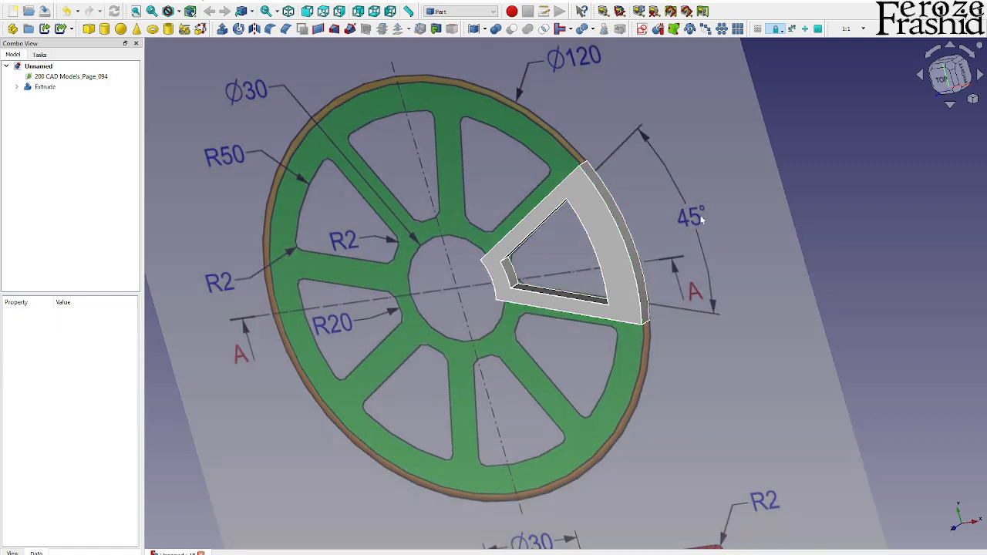
Make the sector's extrusion symmetric about the sketch plane by setting Symmetric to true
{"action": "left_click", "coordinate": [609, 215]}
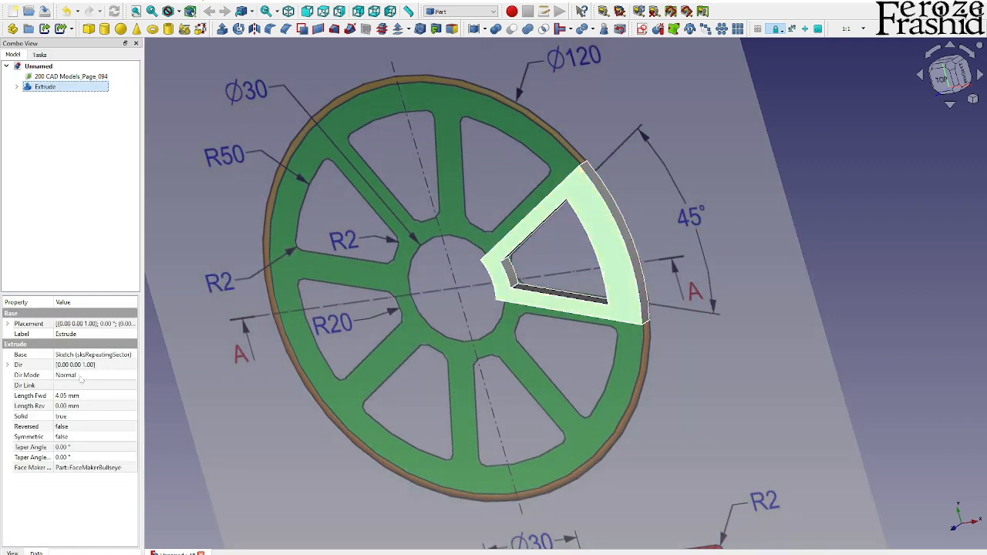
{"action": "left_click", "coordinate": [63, 437]}
{"action": "left_click", "coordinate": [93, 437]}
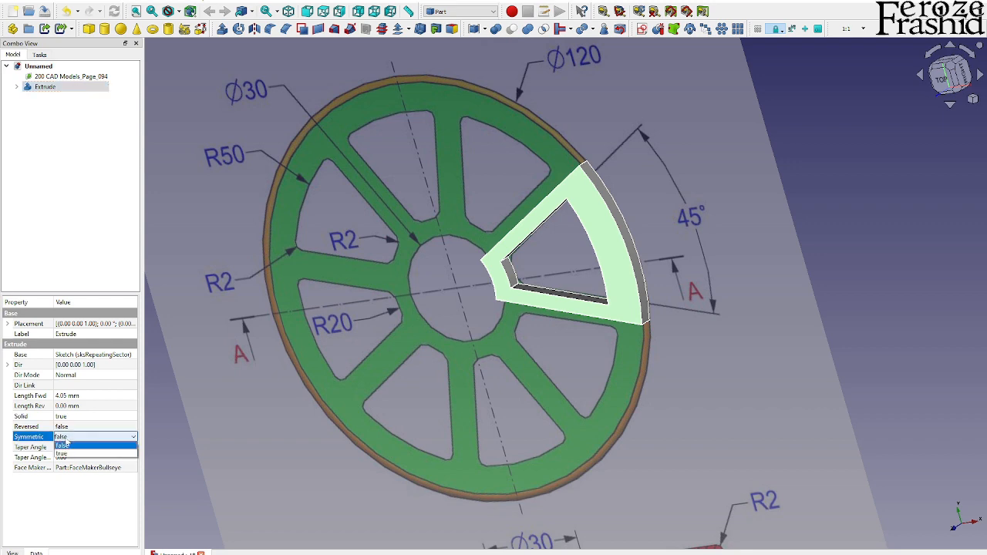
{"action": "left_click", "coordinate": [62, 456]}
{"action": "left_click", "coordinate": [853, 240]}
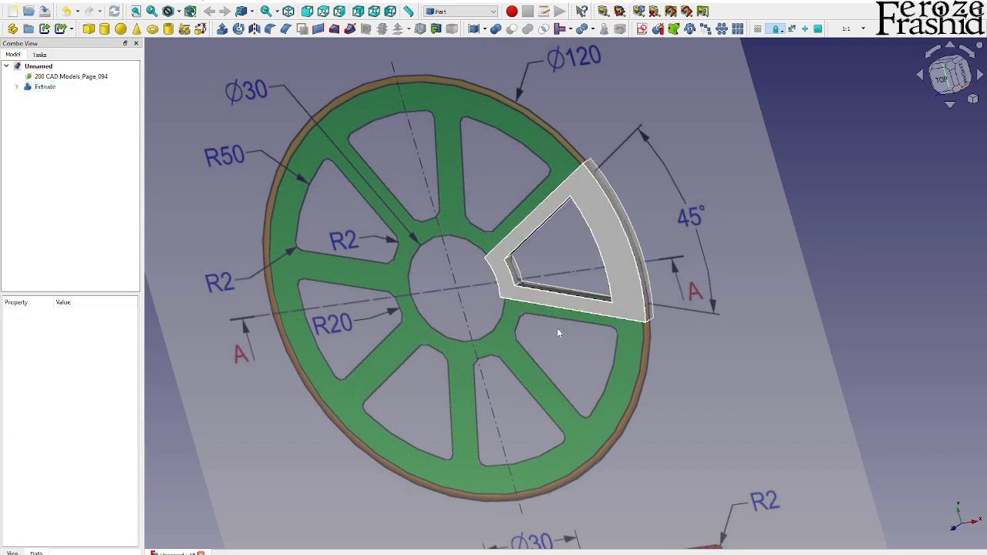
Fillet the front and back edges of the sector's outer arc face with a 2 mm constant radius
{"action": "middle_click_drag", "start_coordinate": [557, 328], "coordinate": [532, 292]}
{"action": "middle_click_drag", "start_coordinate": [723, 200], "coordinate": [642, 234]}
{"action": "scroll", "coordinate": [629, 240], "scroll_direction": "up", "scroll_amount": 6}
{"action": "left_click", "coordinate": [629, 243]}
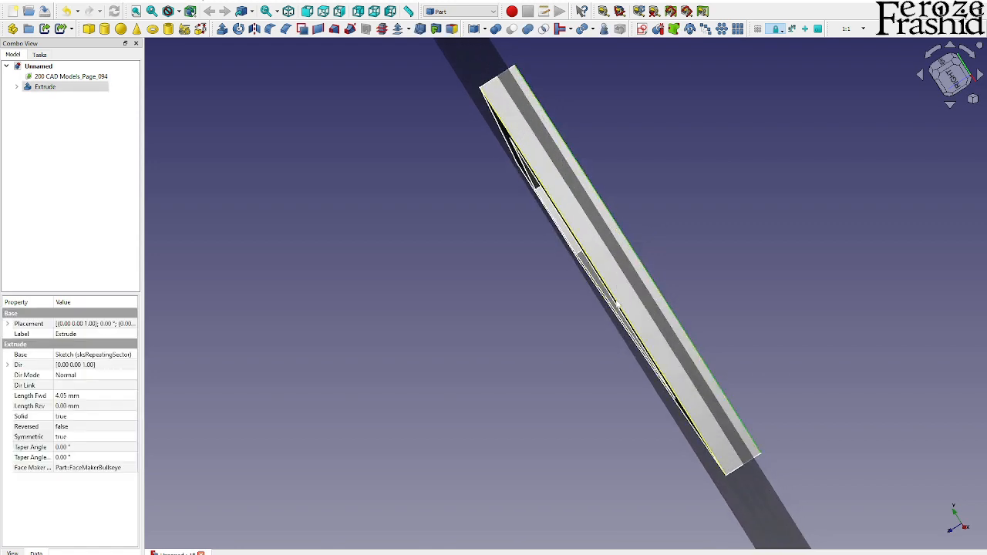
{"action": "mouse_move", "coordinate": [680, 272]}
{"action": "middle_mouse_down"}
{"action": "mouse_move", "coordinate": [732, 243]}
{"action": "mouse_move", "coordinate": [509, 82]}
{"action": "middle_mouse_up"}
{"action": "scroll", "coordinate": [732, 243], "scroll_direction": "down", "scroll_amount": 1}
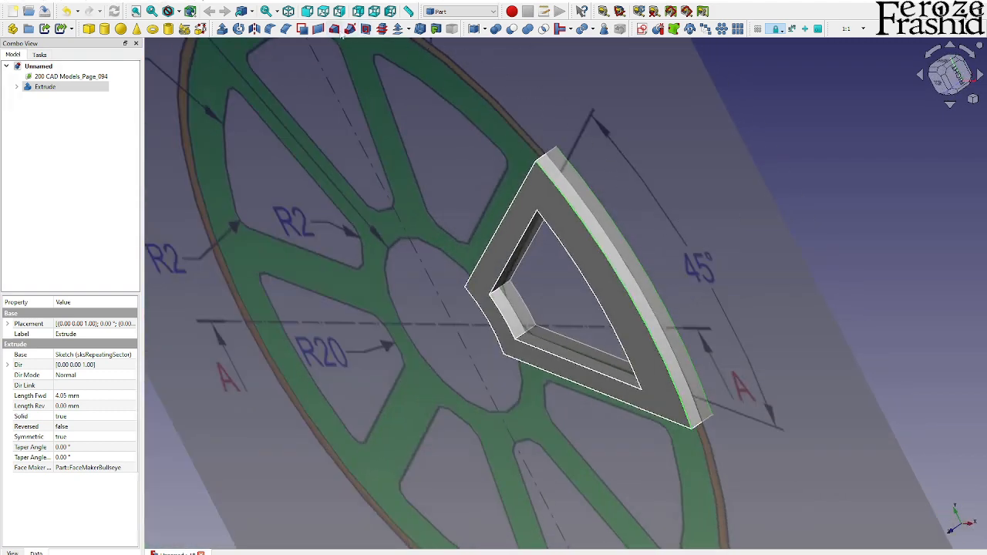
{"action": "left_click", "coordinate": [270, 28]}
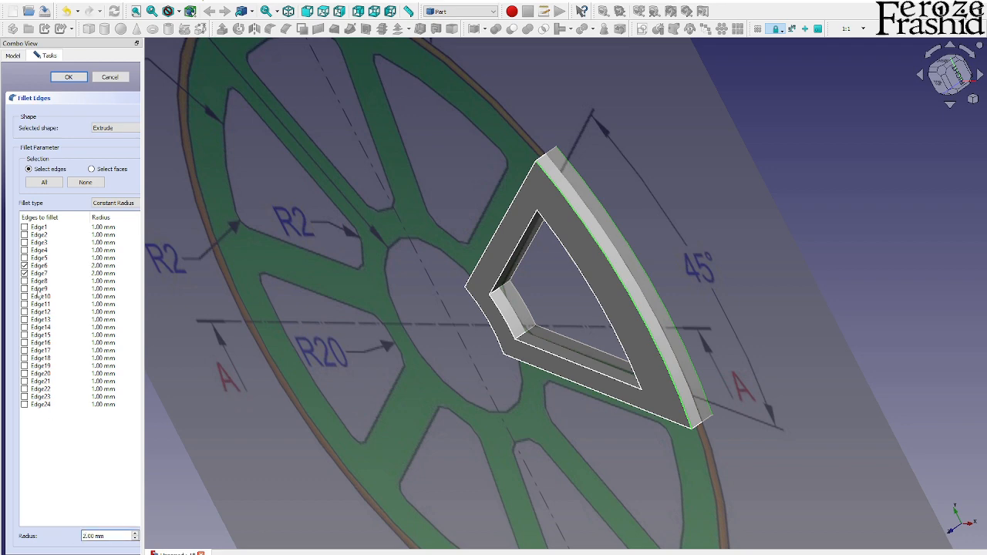
{"action": "left_click", "coordinate": [67, 77]}
Examine the sector's rounded outer rim up close and compare the sector with the reference drawing
{"action": "scroll", "coordinate": [629, 295], "scroll_direction": "up", "scroll_amount": 3}
{"action": "scroll", "coordinate": [628, 295], "scroll_direction": "up", "scroll_amount": 10}
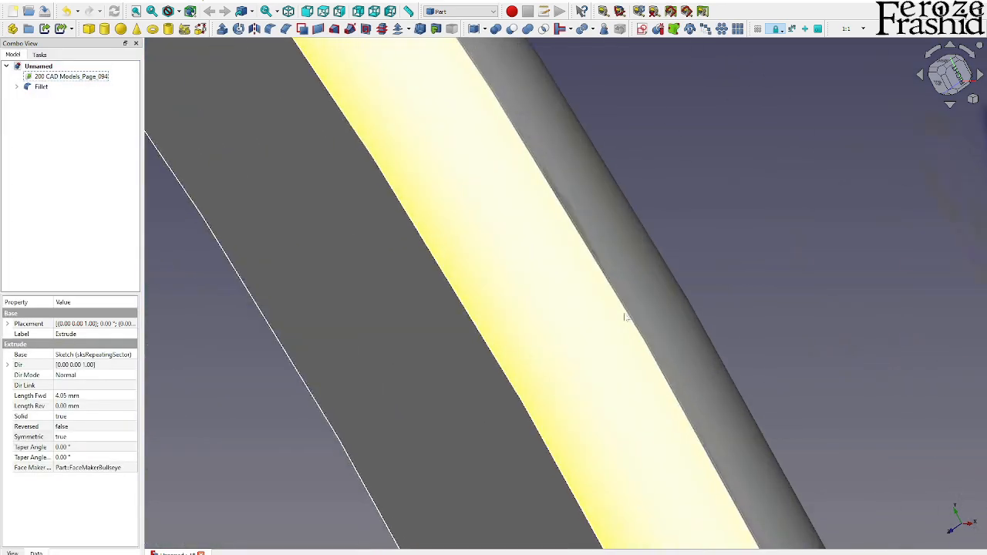
{"action": "scroll", "coordinate": [629, 329], "scroll_direction": "down", "scroll_amount": 10}
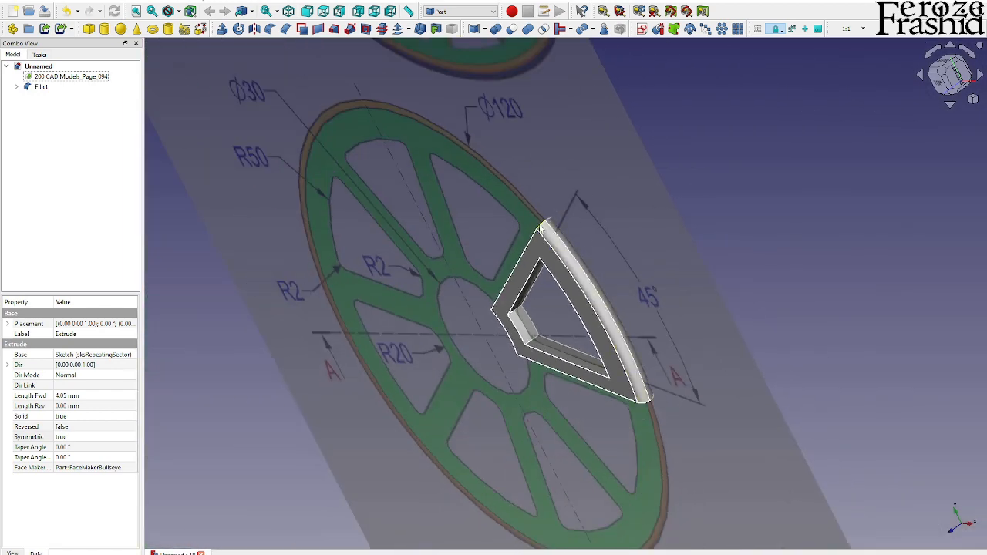
{"action": "scroll", "coordinate": [542, 228], "scroll_direction": "down", "scroll_amount": 6}
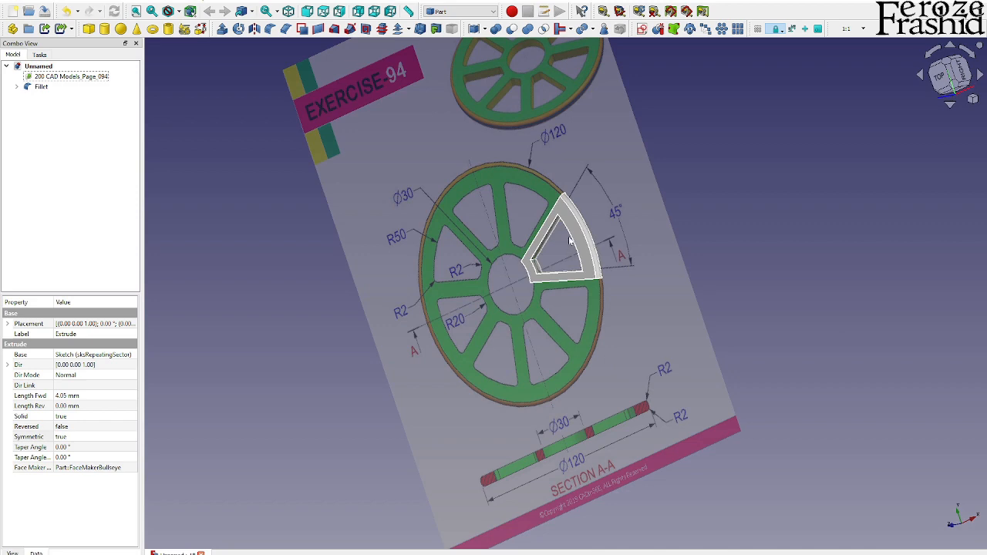
{"action": "mouse_move", "coordinate": [569, 241]}
{"action": "middle_mouse_down"}
{"action": "mouse_move", "coordinate": [540, 150]}
{"action": "mouse_move", "coordinate": [589, 134]}
{"action": "middle_mouse_up"}
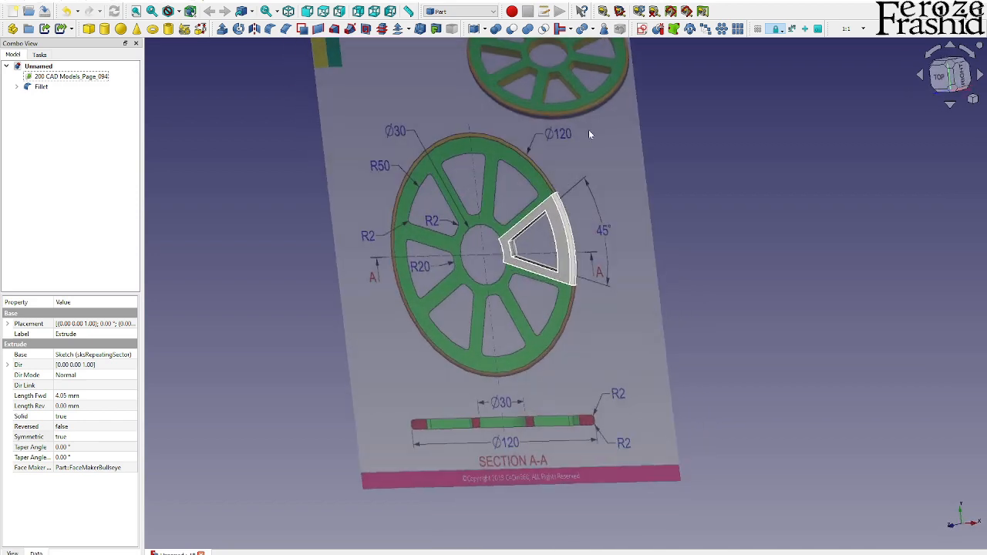
{"action": "scroll", "coordinate": [530, 222], "scroll_direction": "up", "scroll_amount": 4}
{"action": "scroll", "coordinate": [529, 221], "scroll_direction": "down", "scroll_amount": 1}
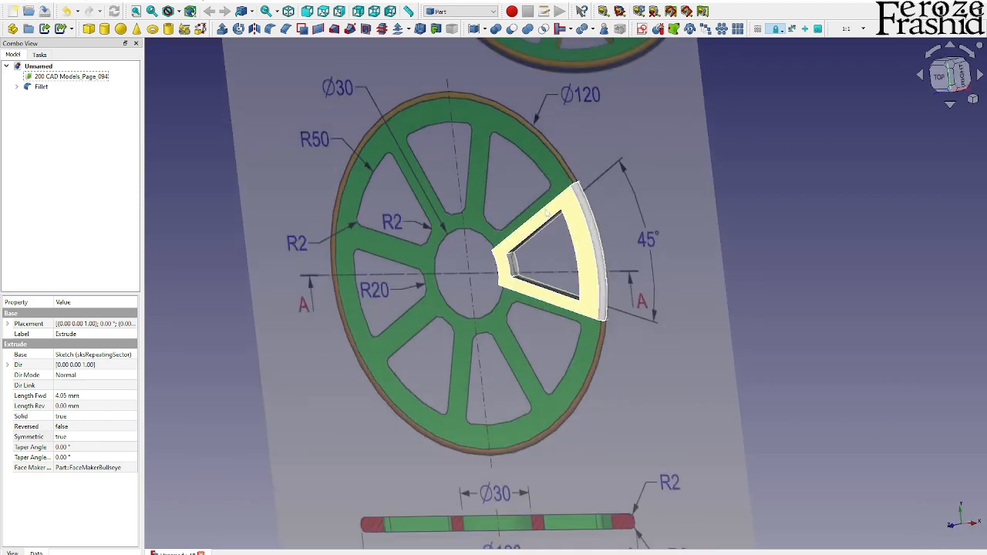
{"action": "scroll", "coordinate": [532, 219], "scroll_direction": "up", "scroll_amount": 3}
{"action": "middle_click_drag", "start_coordinate": [540, 220], "coordinate": [657, 171]}
{"action": "scroll", "coordinate": [659, 172], "scroll_direction": "down", "scroll_amount": 2}
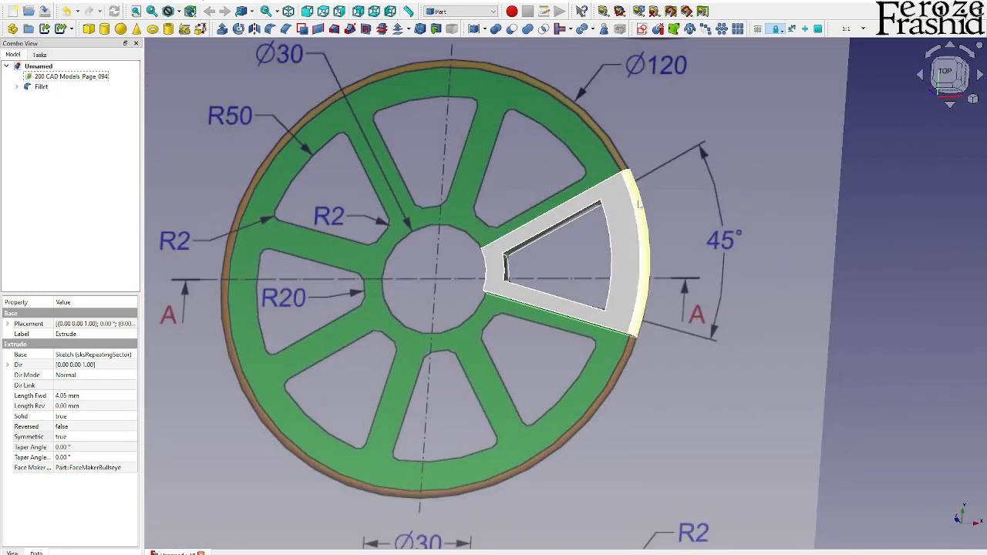
{"action": "scroll", "coordinate": [687, 233], "scroll_direction": "down", "scroll_amount": 4}
{"action": "scroll", "coordinate": [561, 221], "scroll_direction": "up", "scroll_amount": 5}
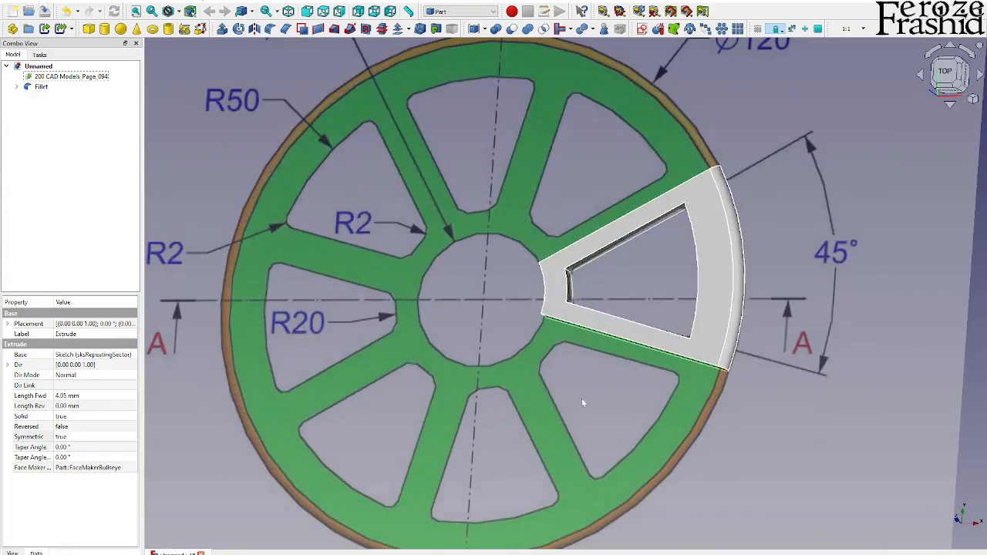
{"action": "scroll", "coordinate": [687, 345], "scroll_direction": "down", "scroll_amount": 1}
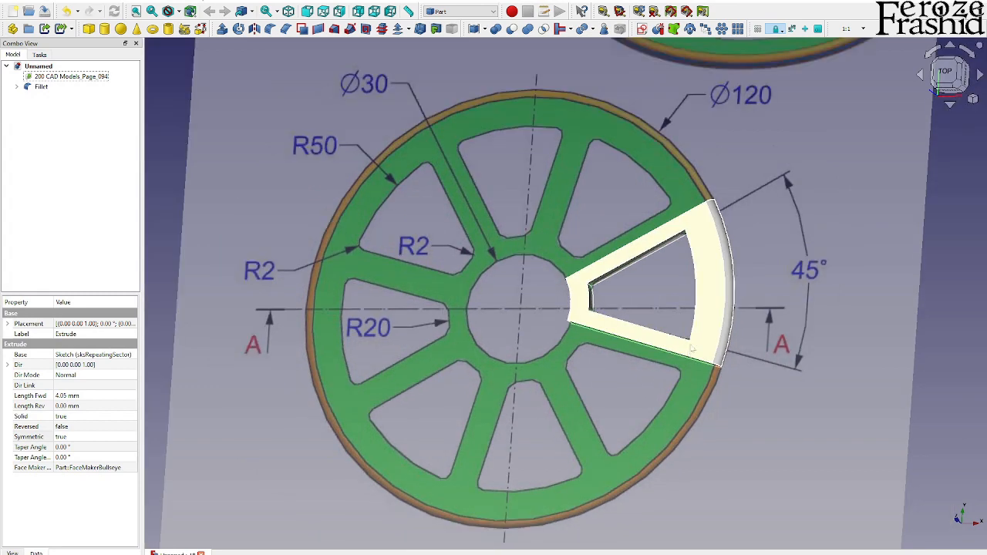
{"action": "middle_click_drag", "start_coordinate": [688, 346], "coordinate": [732, 355]}
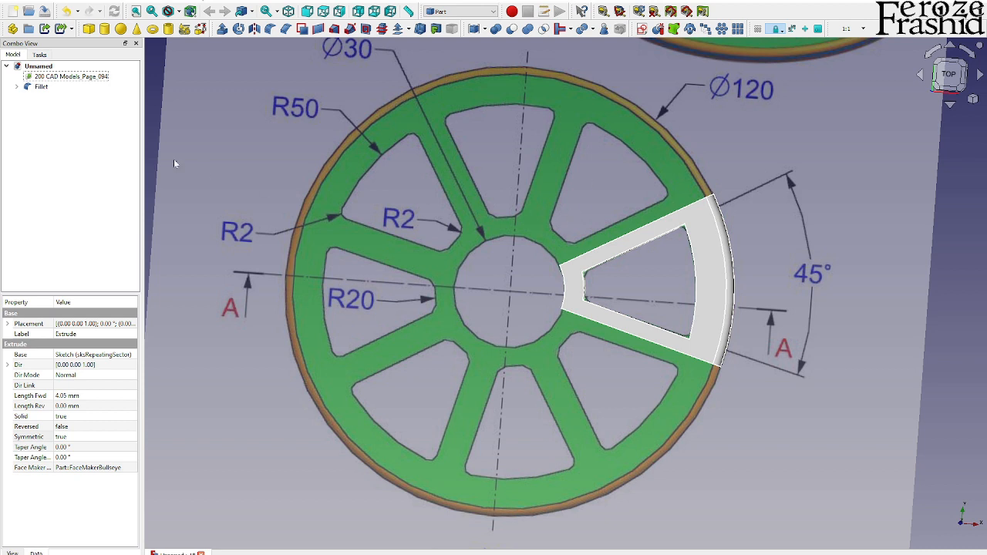
In the Draft workbench, create a polar array of the filleted sector with 8 elements over 360° centred at X 0, Y 0, Z 0
{"action": "left_click", "coordinate": [41, 86]}
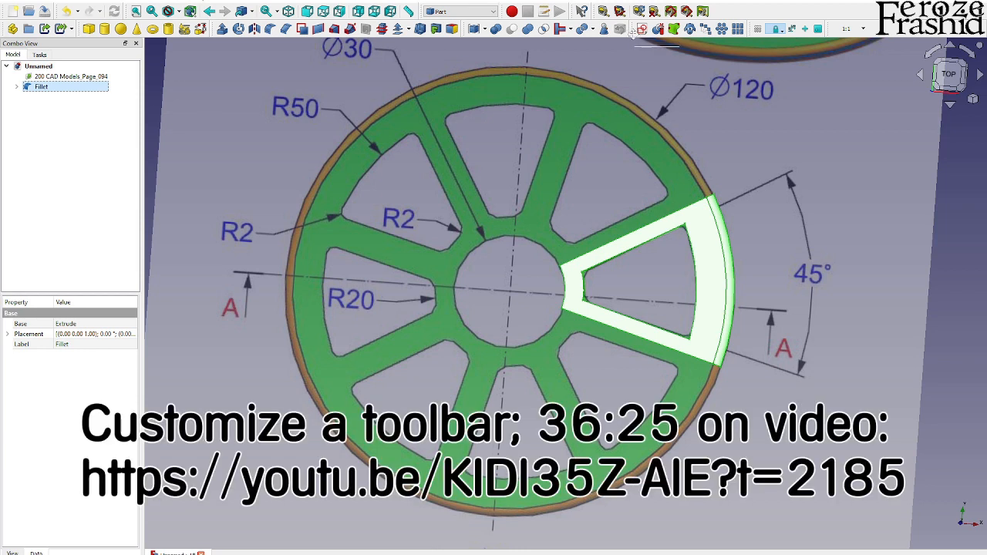
{"action": "left_click", "coordinate": [486, 11]}
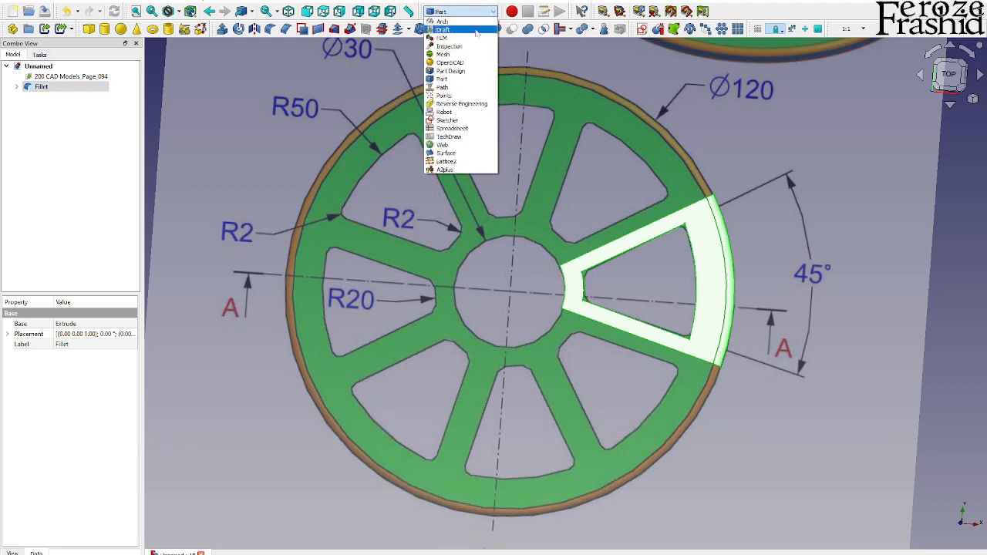
{"action": "left_click", "coordinate": [477, 30]}
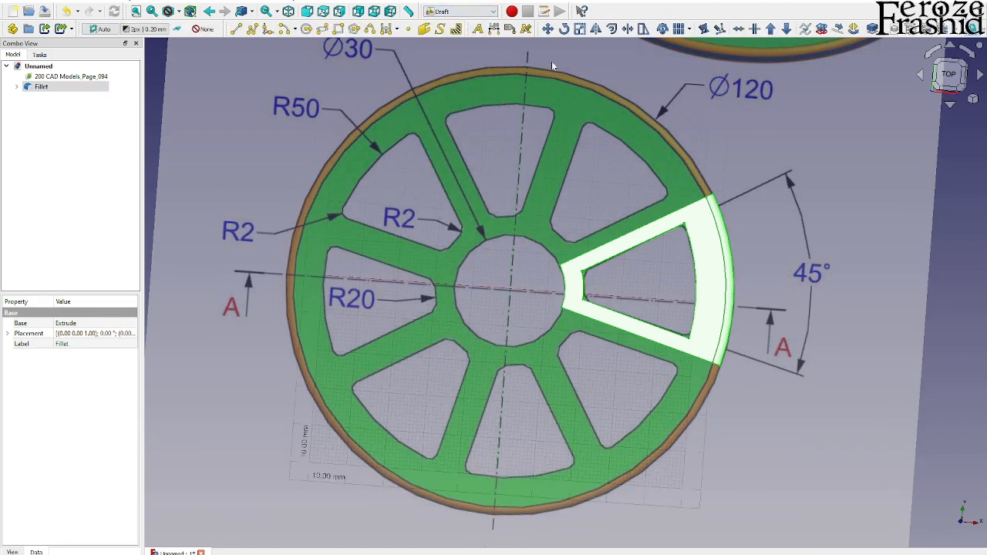
{"action": "left_click", "coordinate": [689, 29]}
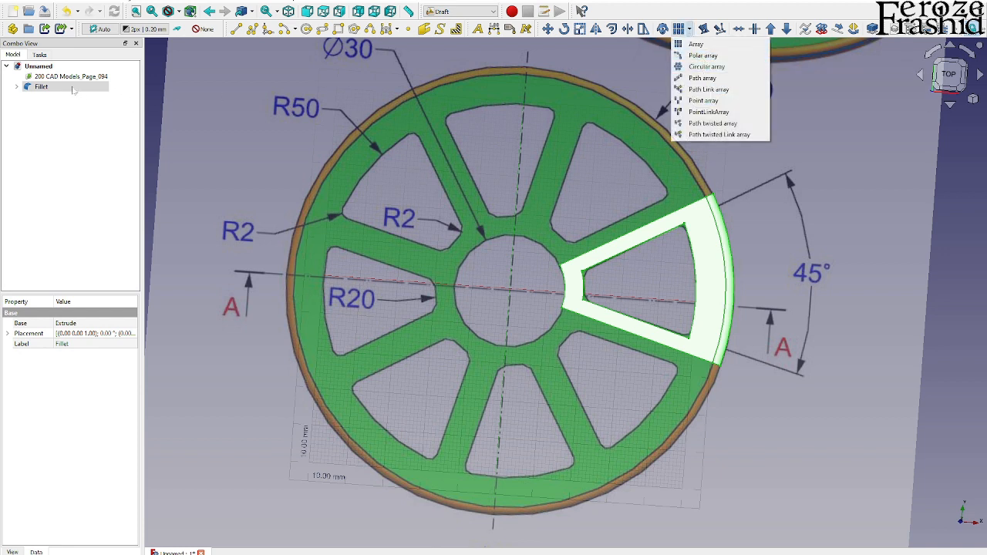
{"action": "left_click", "coordinate": [703, 55]}
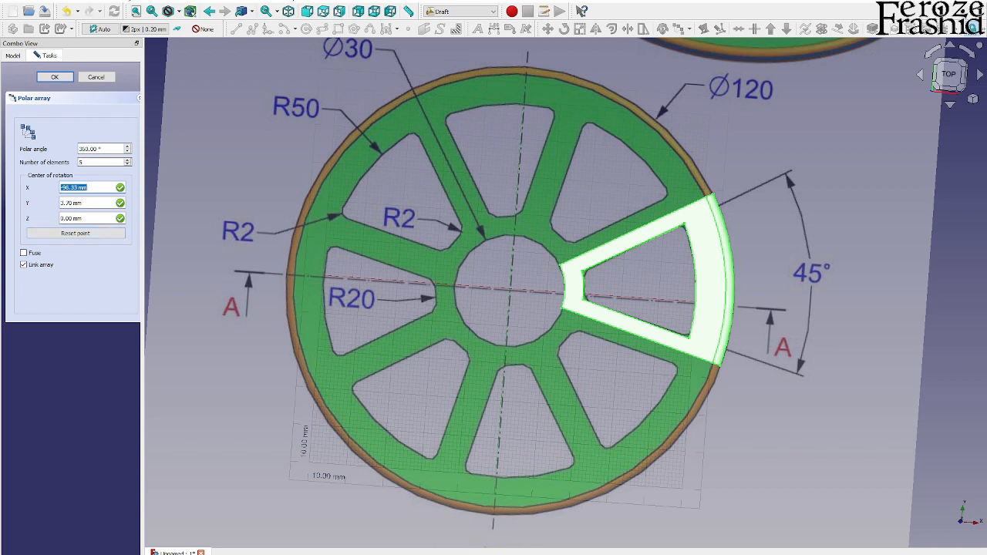
{"action": "double_click", "coordinate": [81, 162]}
{"action": "left_click", "coordinate": [82, 236]}
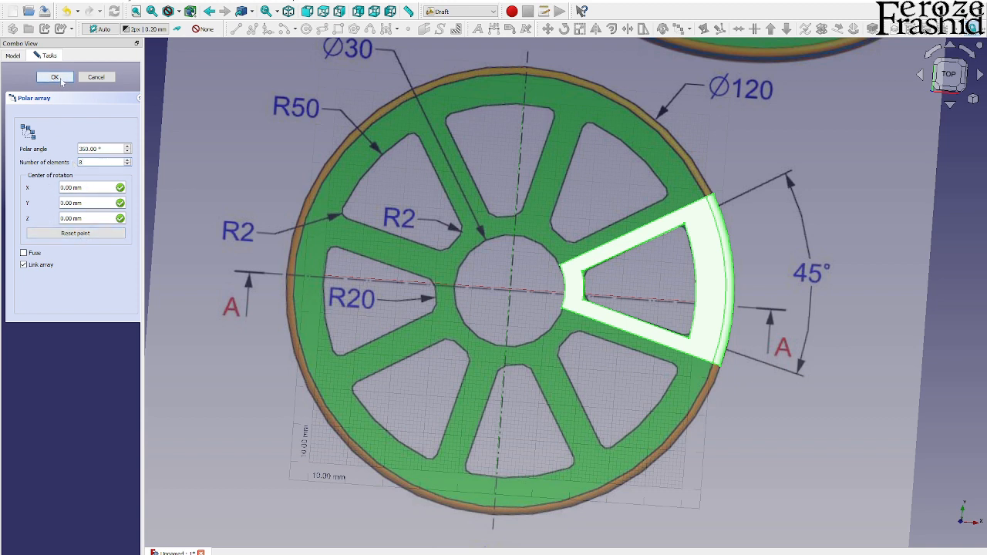
{"action": "left_click", "coordinate": [55, 78]}
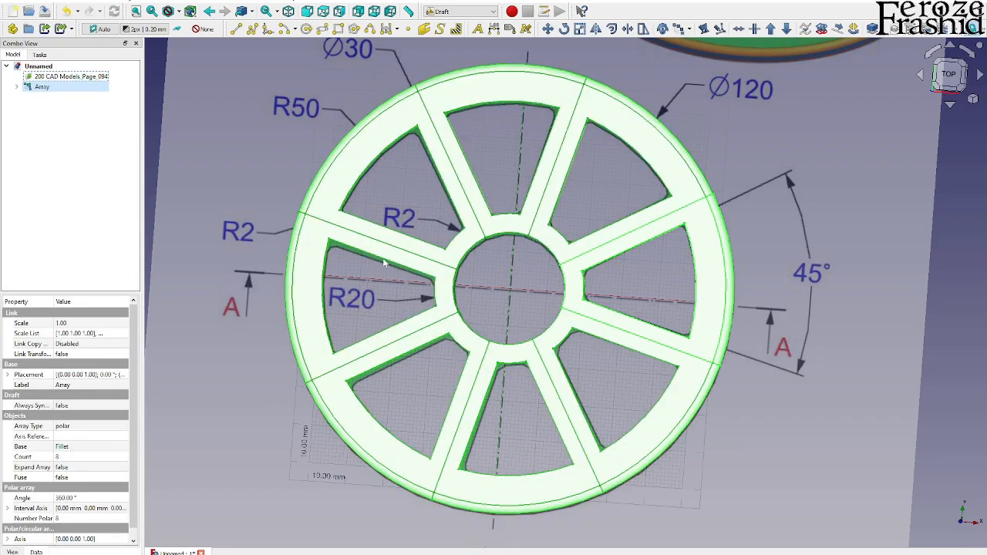
Hide the Draft workbench's grid behind the arrayed wheel
{"action": "scroll", "coordinate": [497, 313], "scroll_direction": "down", "scroll_amount": 3}
{"action": "mouse_move", "coordinate": [496, 313]}
{"action": "middle_mouse_down"}
{"action": "mouse_move", "coordinate": [551, 219]}
{"action": "mouse_move", "coordinate": [526, 292]}
{"action": "mouse_move", "coordinate": [586, 258]}
{"action": "mouse_move", "coordinate": [533, 212]}
{"action": "middle_mouse_up"}
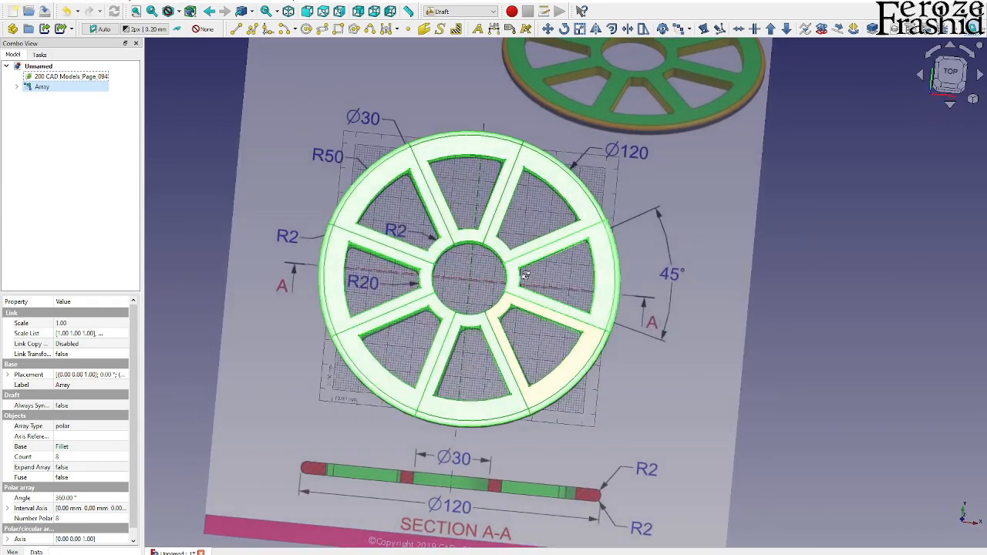
{"action": "left_click", "coordinate": [480, 11]}
{"action": "left_click", "coordinate": [464, 79]}
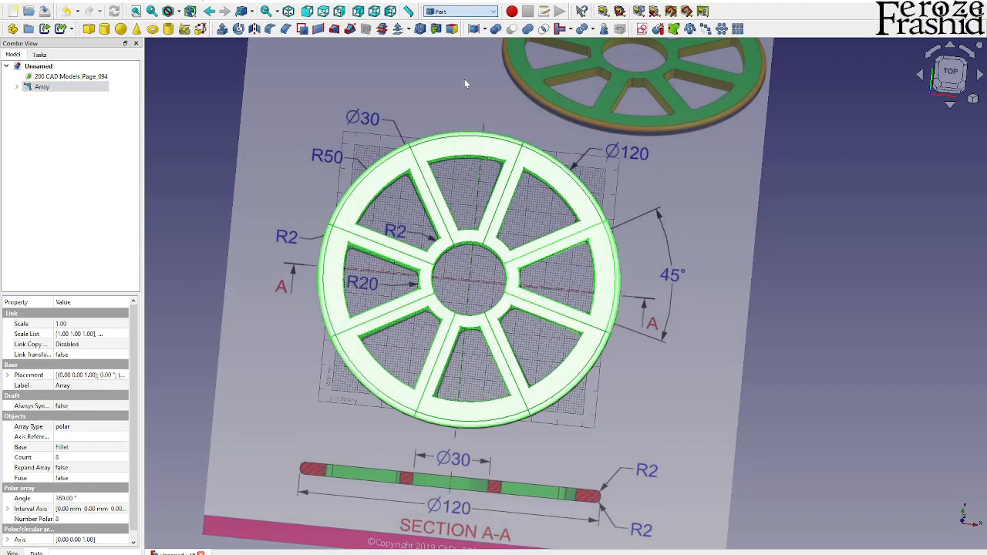
{"action": "left_click", "coordinate": [461, 11]}
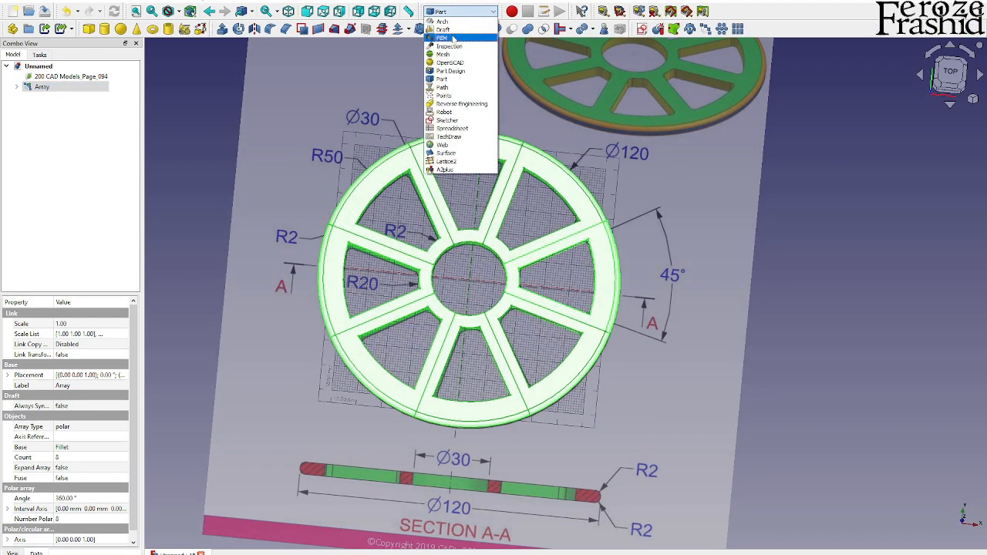
{"action": "left_click", "coordinate": [457, 36]}
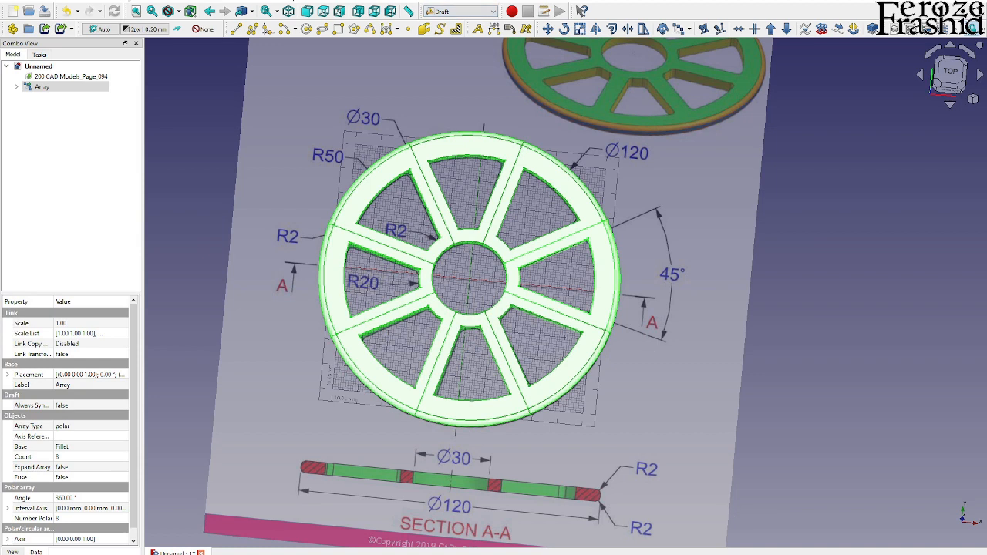
{"action": "left_click", "coordinate": [974, 28]}
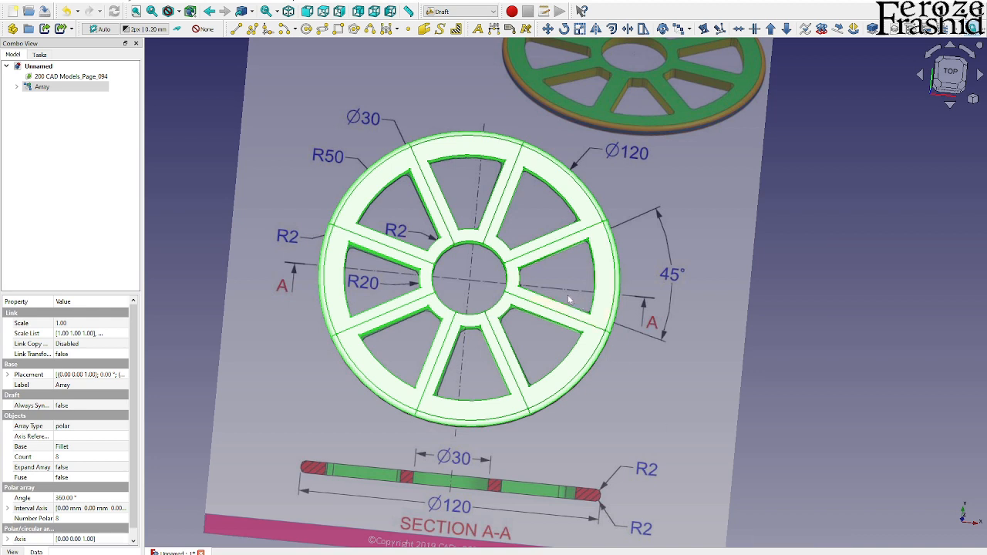
Switch to the Part workbench and examine the corners of the arrayed wheel's openings against the reference drawing
{"action": "left_click", "coordinate": [461, 10]}
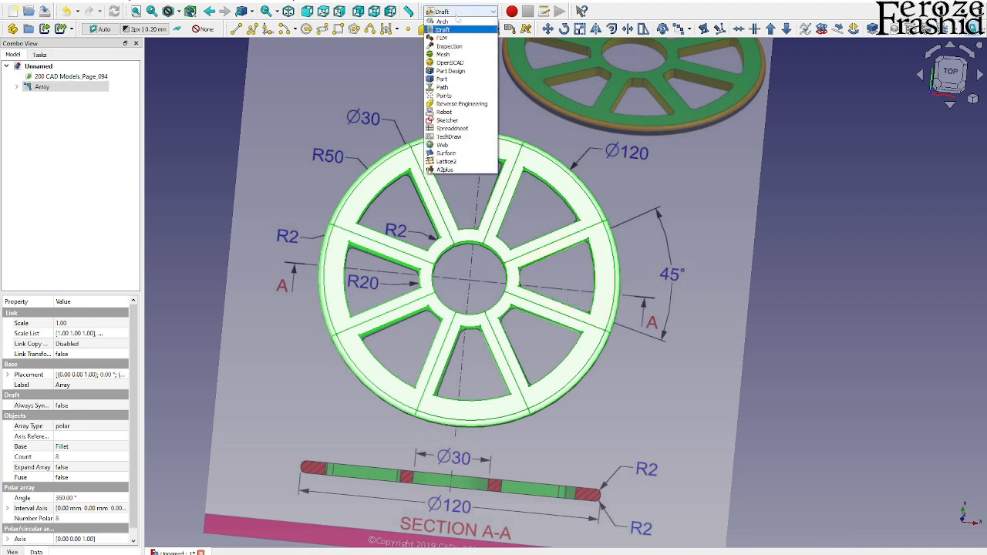
{"action": "left_click", "coordinate": [458, 80]}
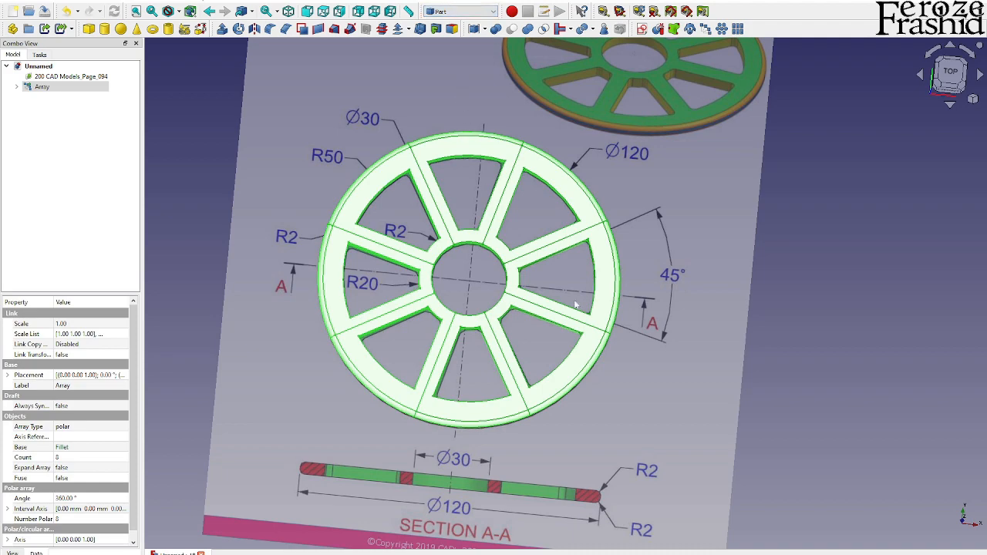
{"action": "middle_click_drag", "start_coordinate": [652, 321], "coordinate": [573, 290]}
{"action": "scroll", "coordinate": [573, 291], "scroll_direction": "down", "scroll_amount": 2}
{"action": "scroll", "coordinate": [573, 291], "scroll_direction": "up", "scroll_amount": 8}
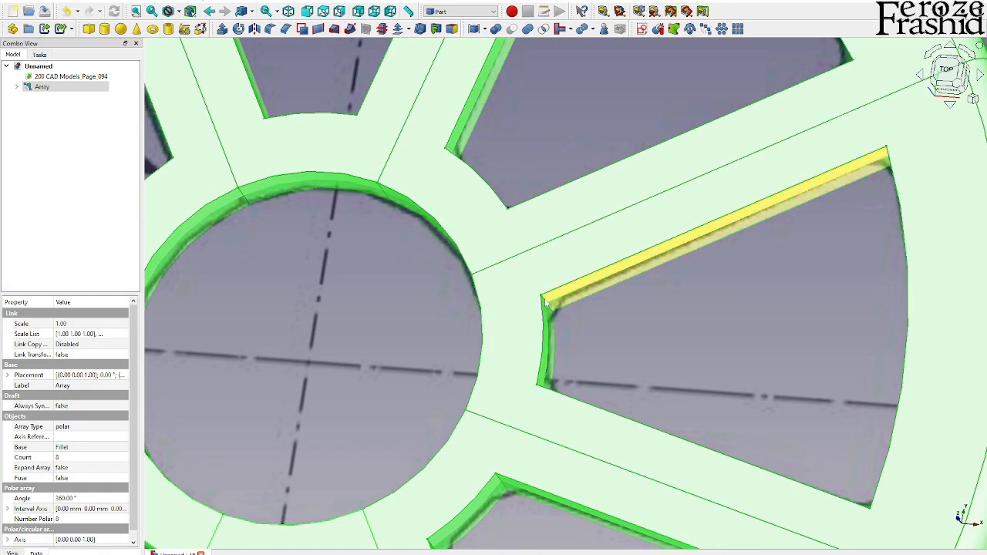
{"action": "scroll", "coordinate": [544, 303], "scroll_direction": "down", "scroll_amount": 5}
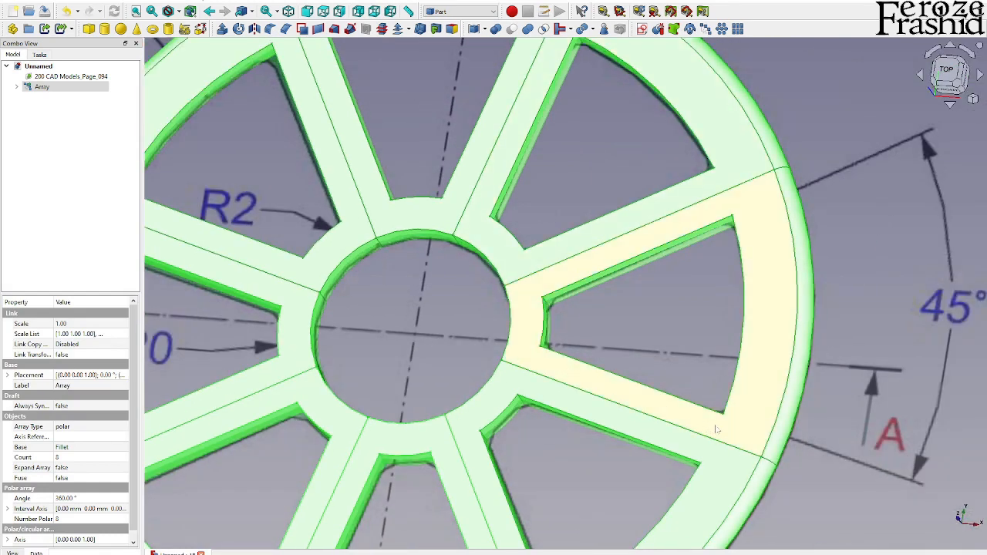
{"action": "scroll", "coordinate": [716, 429], "scroll_direction": "down", "scroll_amount": 8}
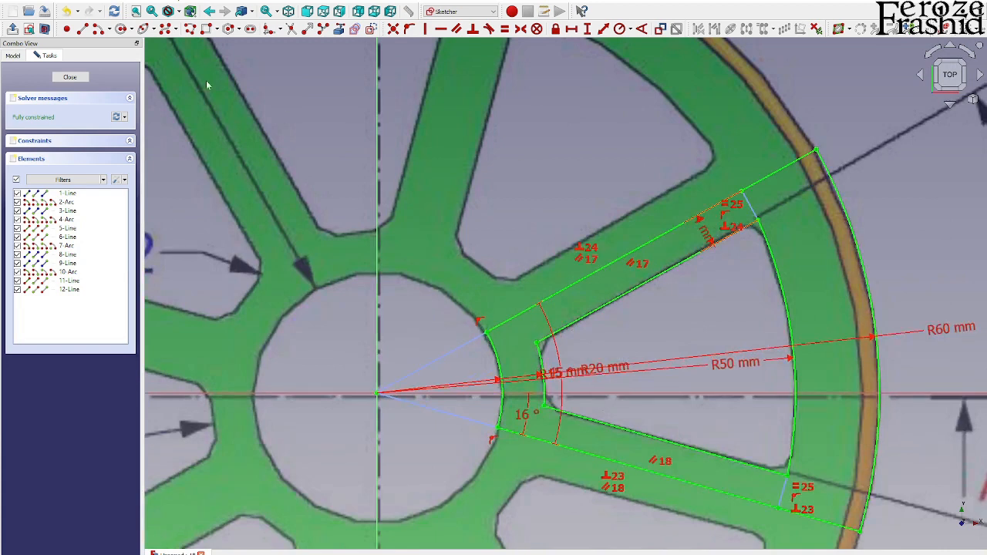
In the sector sketch, fillet the two inner corners of the opening where the R20 arc meets the straight spoke edges
{"action": "left_click", "coordinate": [278, 29]}
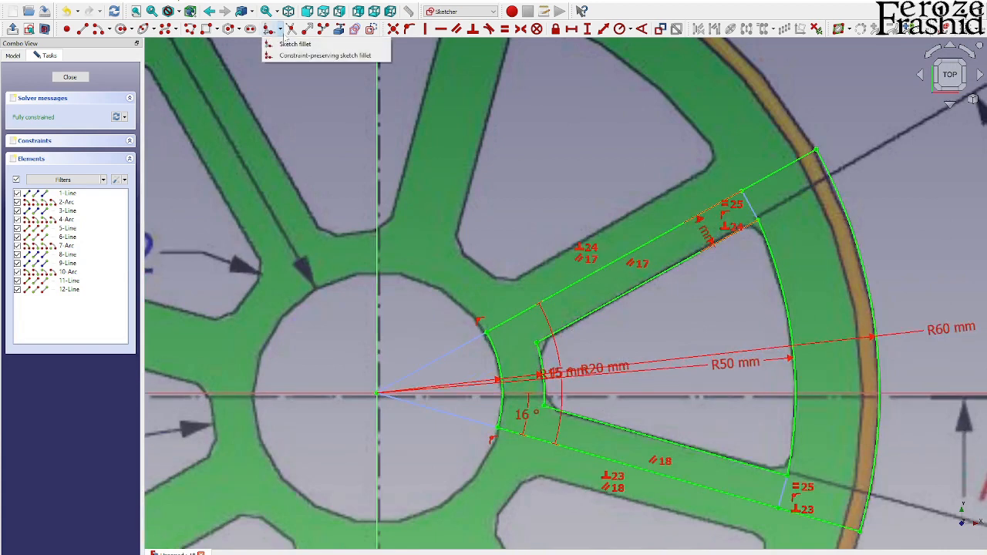
{"action": "left_click", "coordinate": [286, 57]}
{"action": "scroll", "coordinate": [501, 349], "scroll_direction": "up", "scroll_amount": 4}
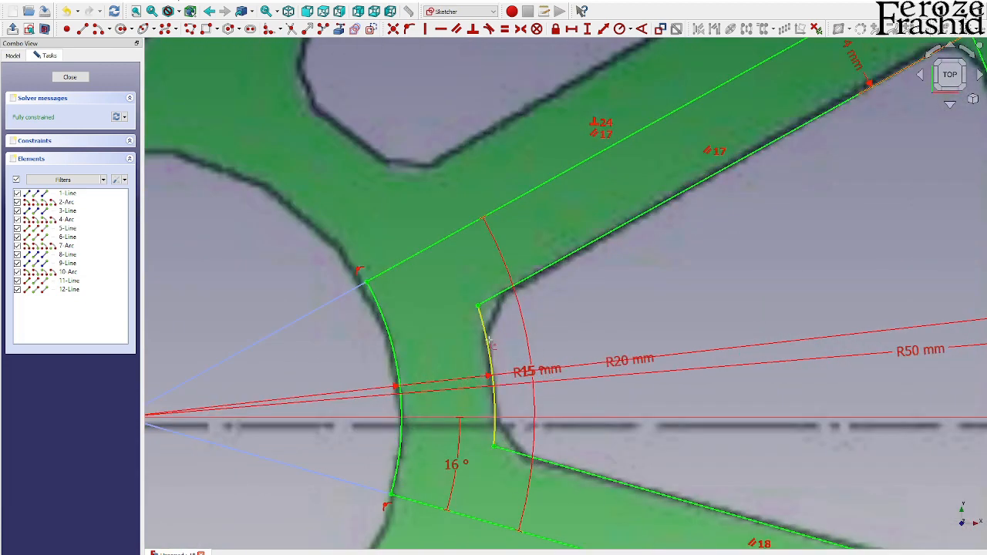
{"action": "left_click", "coordinate": [490, 346]}
{"action": "left_click", "coordinate": [500, 299]}
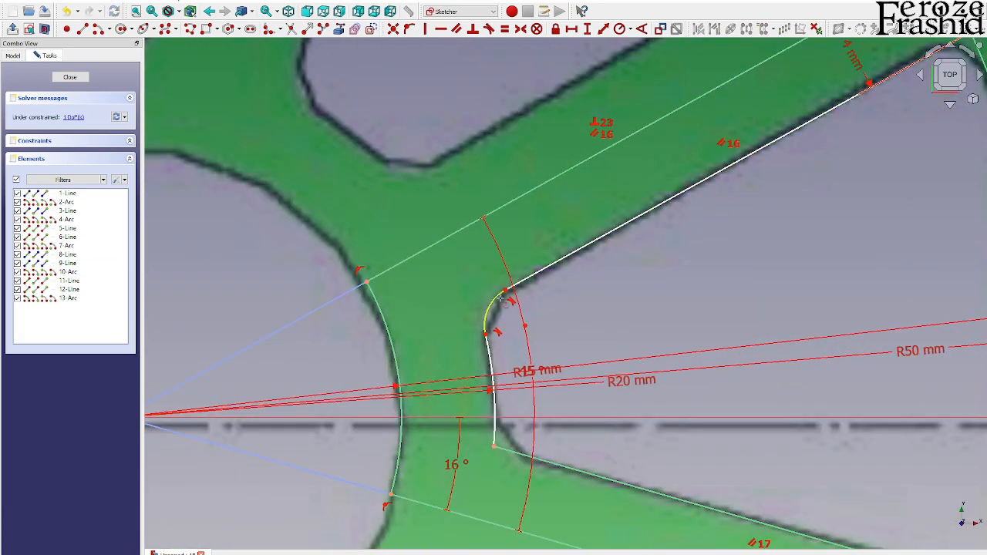
{"action": "left_click", "coordinate": [518, 453]}
Constrain both inner corner fillets of the opening to a 2 mm radius
{"action": "scroll", "coordinate": [533, 395], "scroll_direction": "down", "scroll_amount": 5}
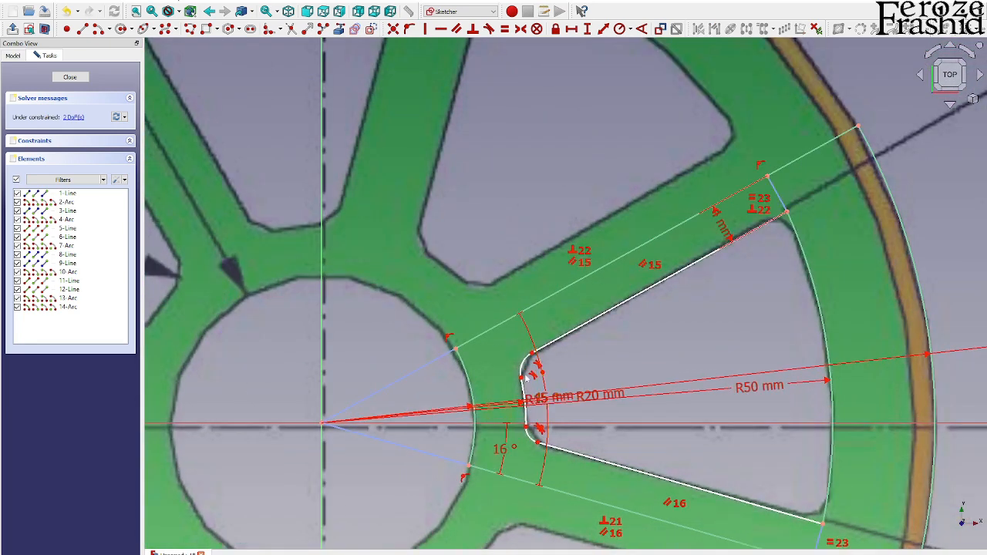
{"action": "scroll", "coordinate": [525, 378], "scroll_direction": "down", "scroll_amount": 2}
{"action": "scroll", "coordinate": [562, 345], "scroll_direction": "down", "scroll_amount": 2}
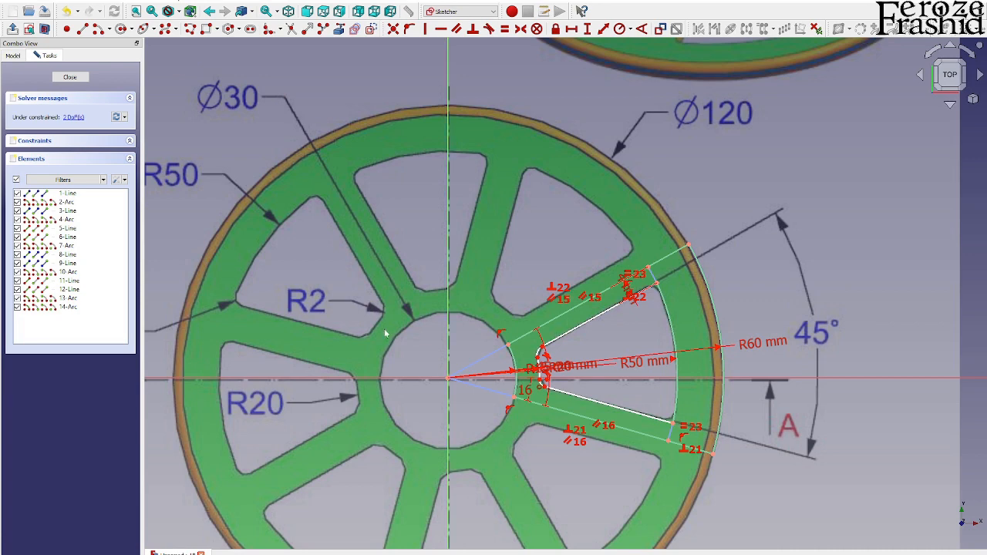
{"action": "scroll", "coordinate": [386, 315], "scroll_direction": "up", "scroll_amount": 3}
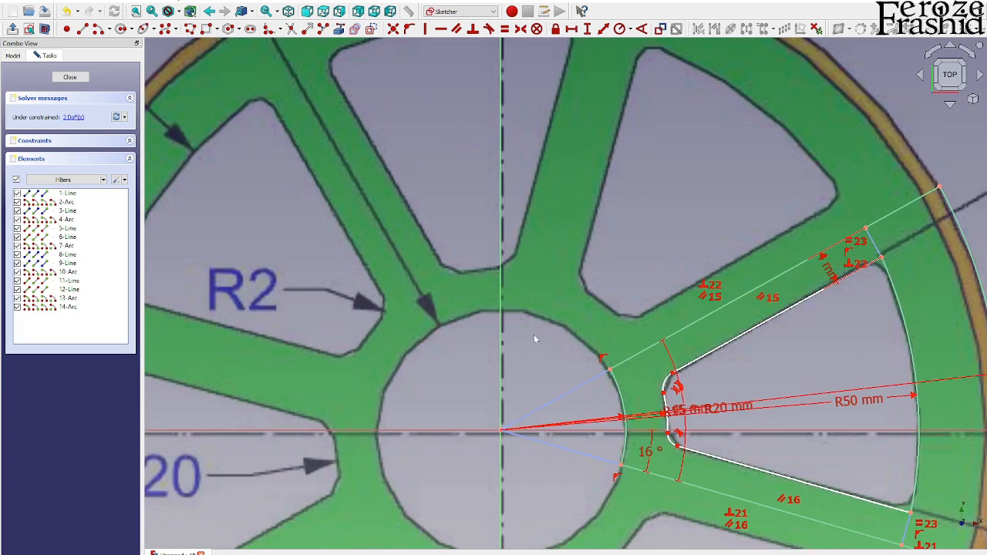
{"action": "left_click", "coordinate": [665, 390]}
{"action": "left_click", "coordinate": [670, 435]}
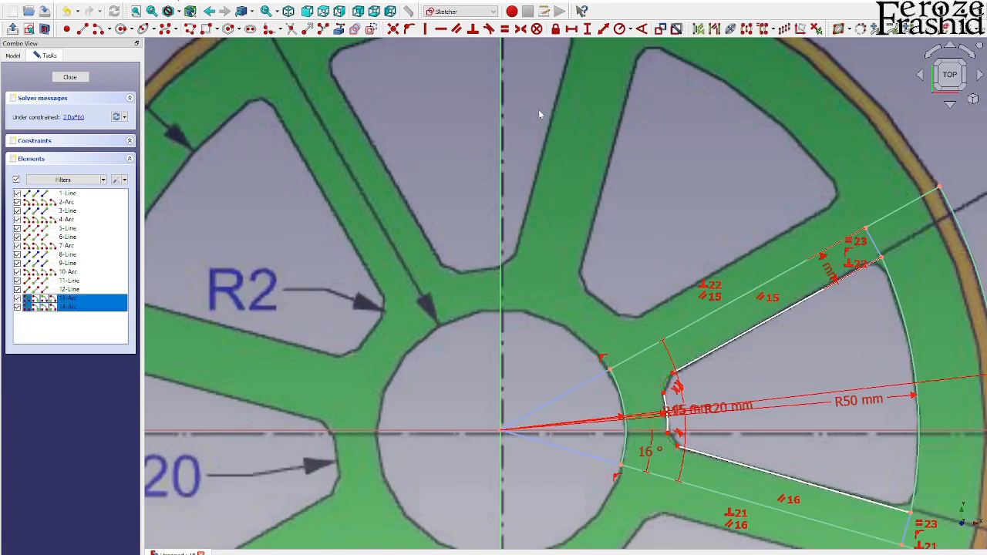
{"action": "left_click", "coordinate": [622, 33]}
{"action": "type", "text": "2"}
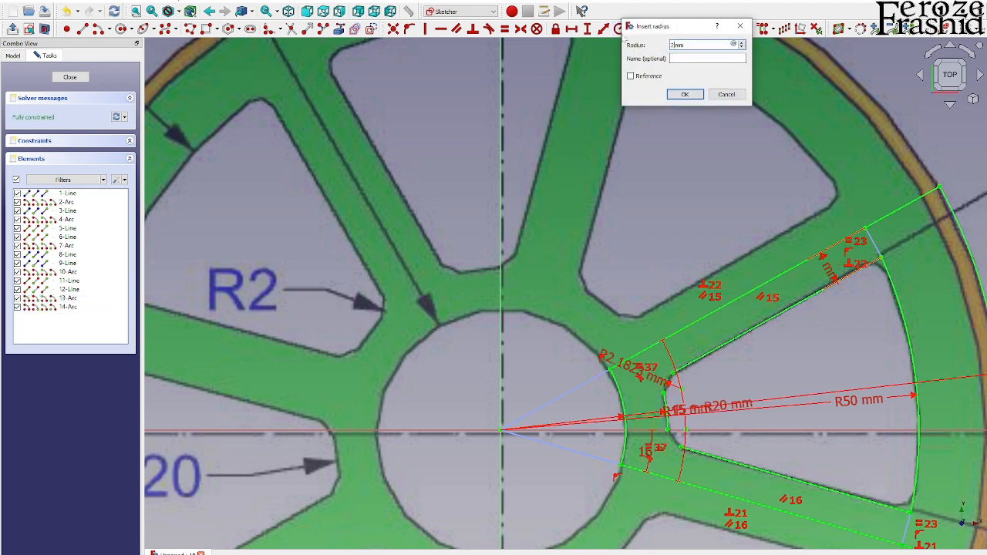
{"action": "key", "text": "Return"}
Fillet the two outer corners of the opening where the R50 arc meets the straight spoke edges
{"action": "scroll", "coordinate": [582, 157], "scroll_direction": "down", "scroll_amount": 4}
{"action": "scroll", "coordinate": [762, 283], "scroll_direction": "up", "scroll_amount": 5}
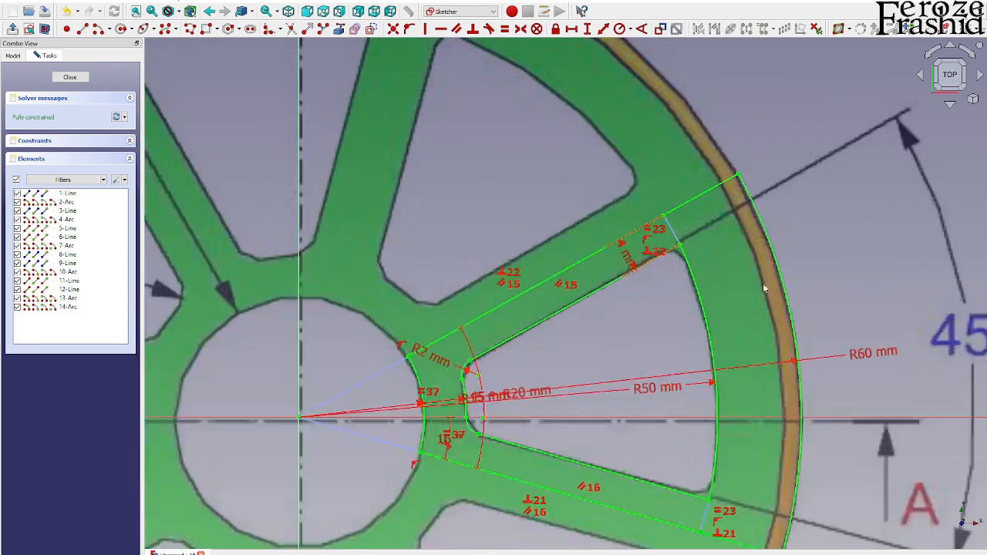
{"action": "scroll", "coordinate": [694, 281], "scroll_direction": "down", "scroll_amount": 1}
{"action": "scroll", "coordinate": [691, 279], "scroll_direction": "down", "scroll_amount": 3}
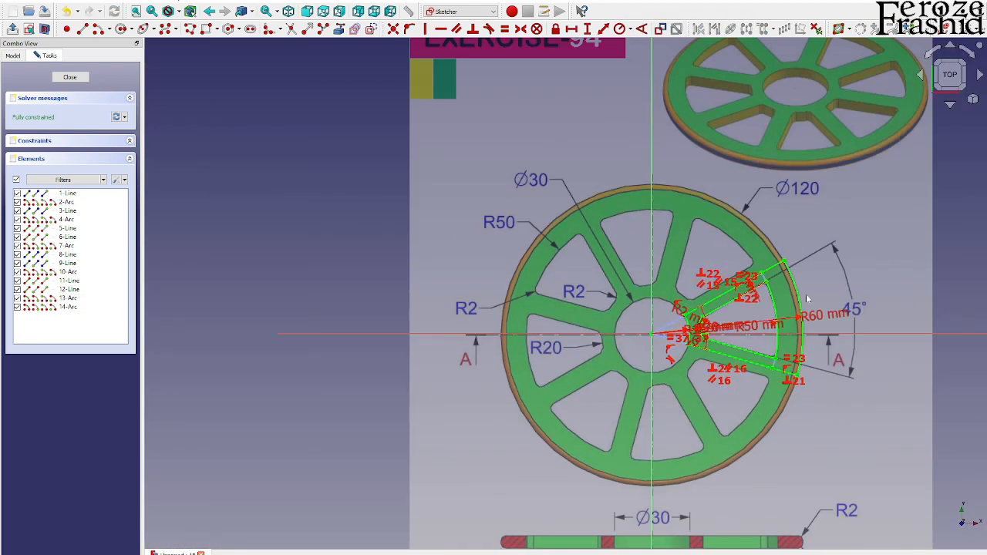
{"action": "scroll", "coordinate": [771, 301], "scroll_direction": "up", "scroll_amount": 5}
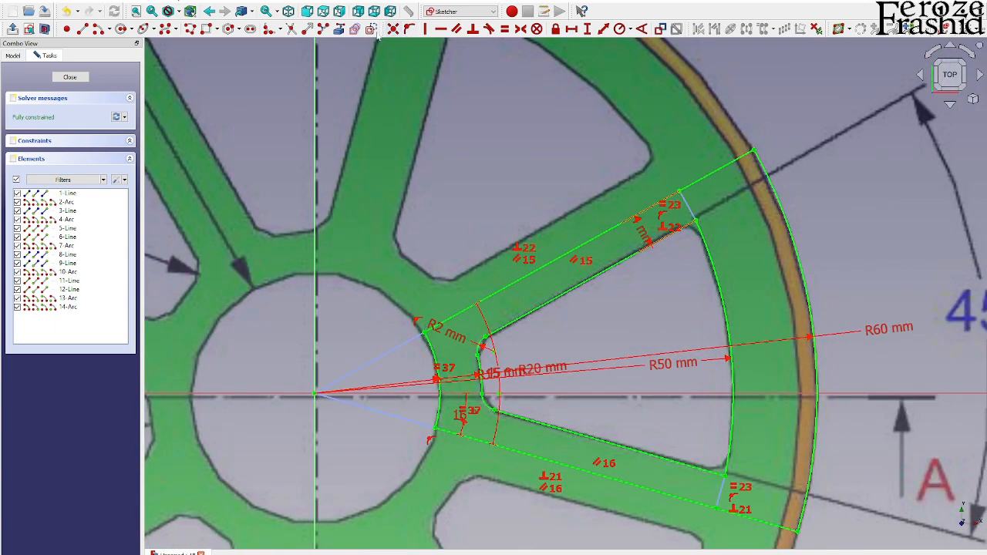
{"action": "scroll", "coordinate": [661, 218], "scroll_direction": "up", "scroll_amount": 4}
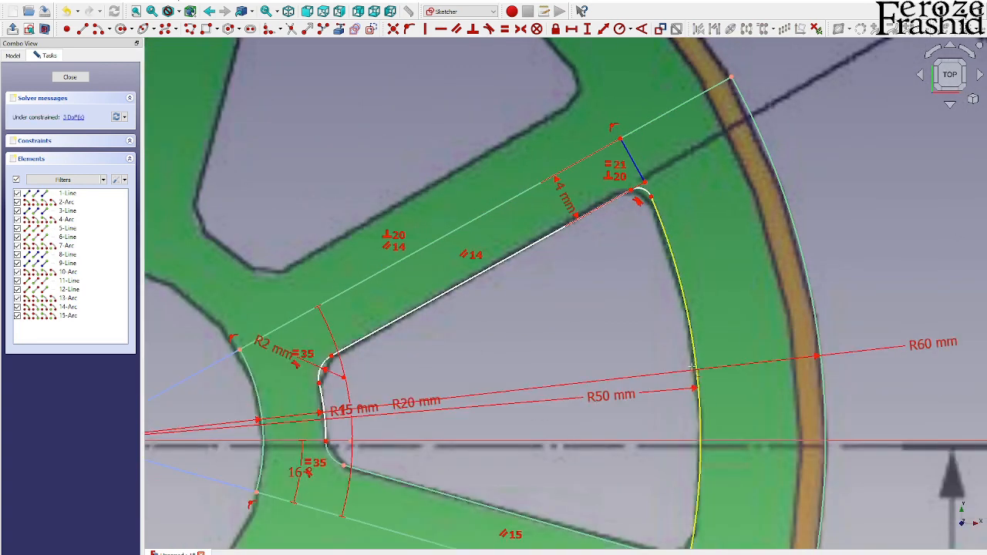
{"action": "scroll", "coordinate": [640, 404], "scroll_direction": "down", "scroll_amount": 2}
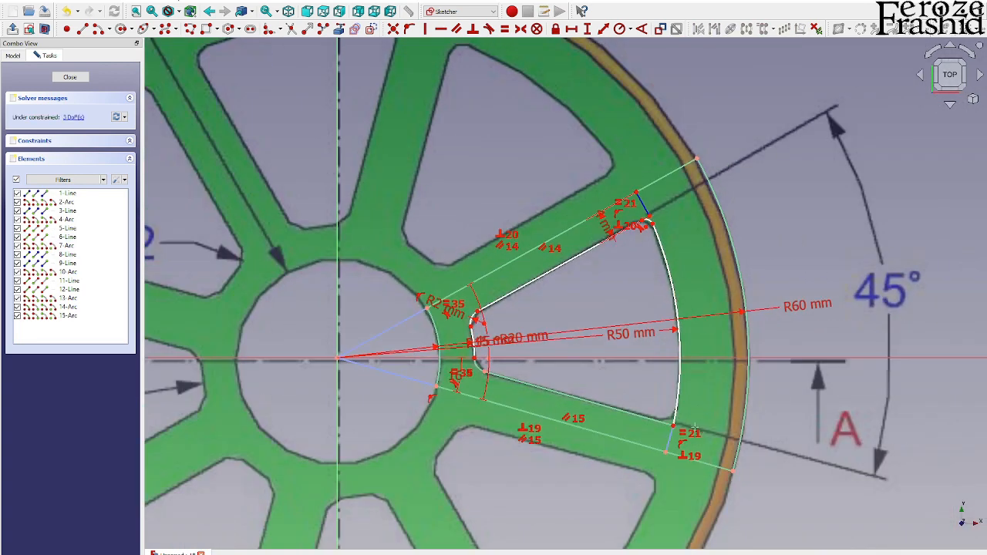
{"action": "scroll", "coordinate": [638, 399], "scroll_direction": "up", "scroll_amount": 4}
{"action": "left_click", "coordinate": [636, 389]}
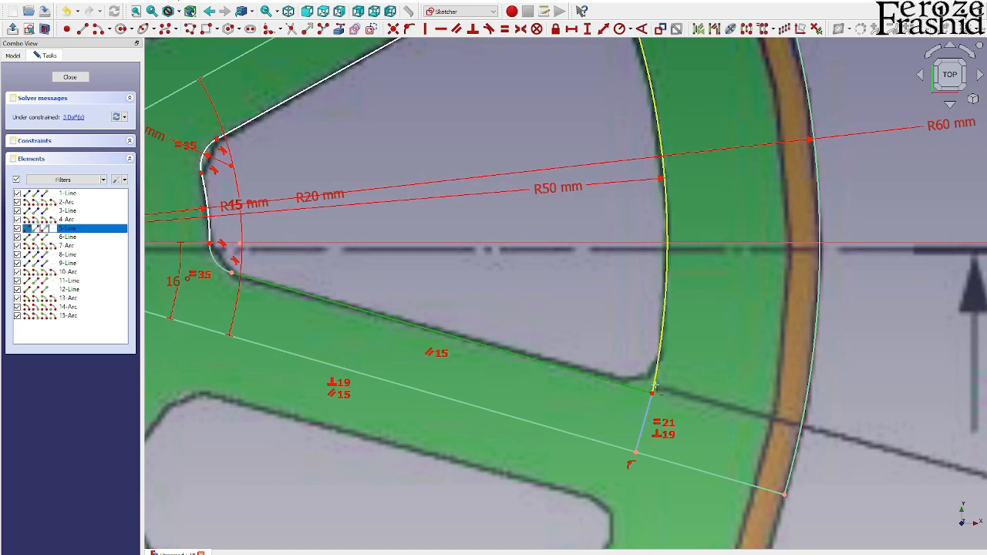
{"action": "left_click", "coordinate": [655, 383]}
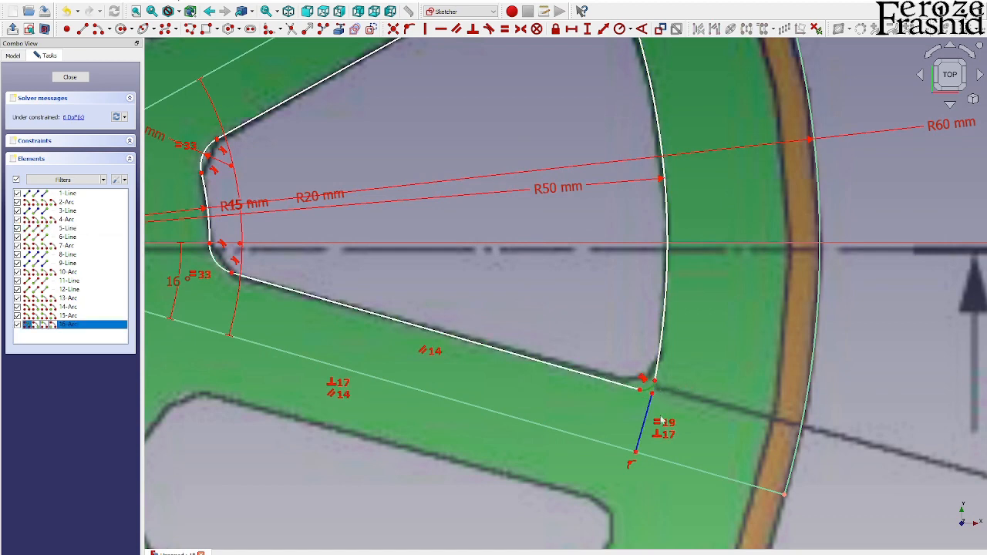
Make the two outer corner fillets equal in radius to the upper inner corner fillet
{"action": "scroll", "coordinate": [654, 390], "scroll_direction": "down", "scroll_amount": 4}
{"action": "left_click", "coordinate": [639, 173]}
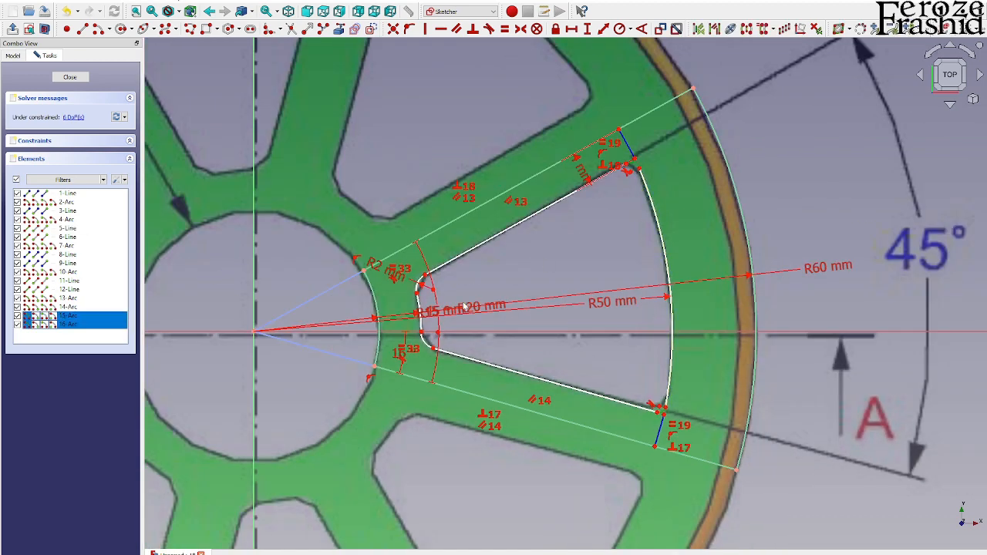
{"action": "left_click", "coordinate": [419, 286]}
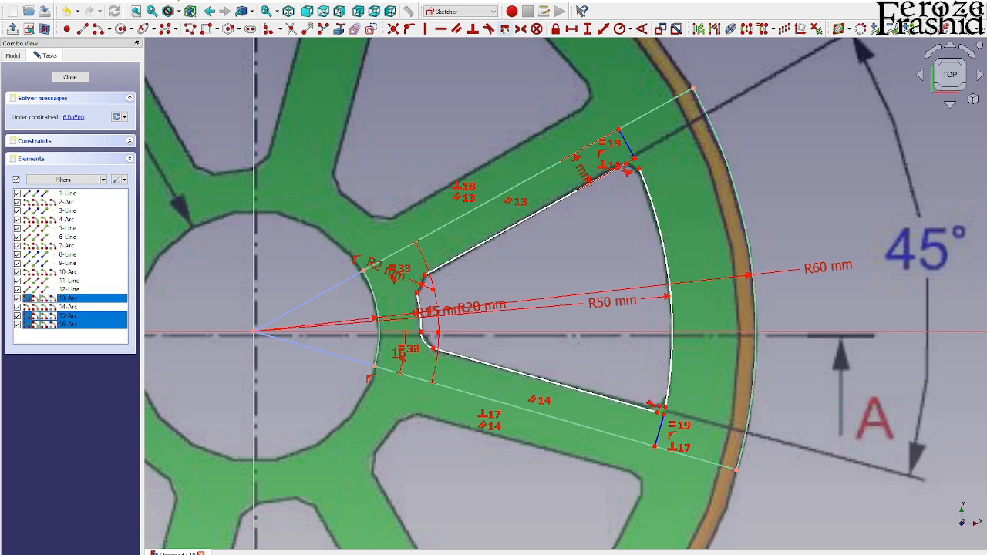
{"action": "left_click", "coordinate": [505, 29]}
Try to constrain the upper construction line's free endpoint and the upper outer fillet's end with a point-on-object constraint
{"action": "scroll", "coordinate": [637, 165], "scroll_direction": "up", "scroll_amount": 4}
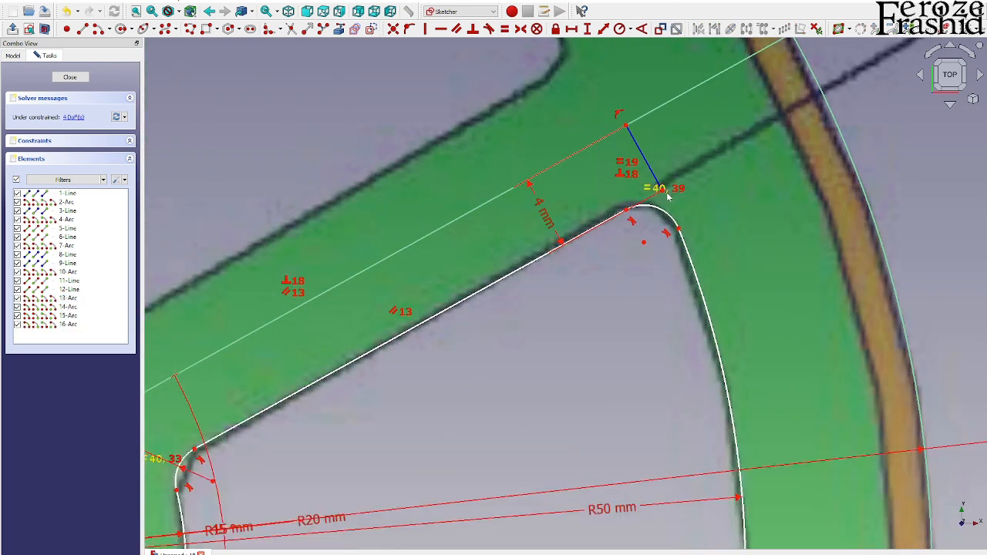
{"action": "mouse_move", "coordinate": [662, 193]}
{"action": "left_mouse_down"}
{"action": "mouse_move", "coordinate": [738, 137]}
{"action": "mouse_move", "coordinate": [662, 189]}
{"action": "left_mouse_up"}
{"action": "left_click_drag", "start_coordinate": [545, 213], "coordinate": [718, 152]}
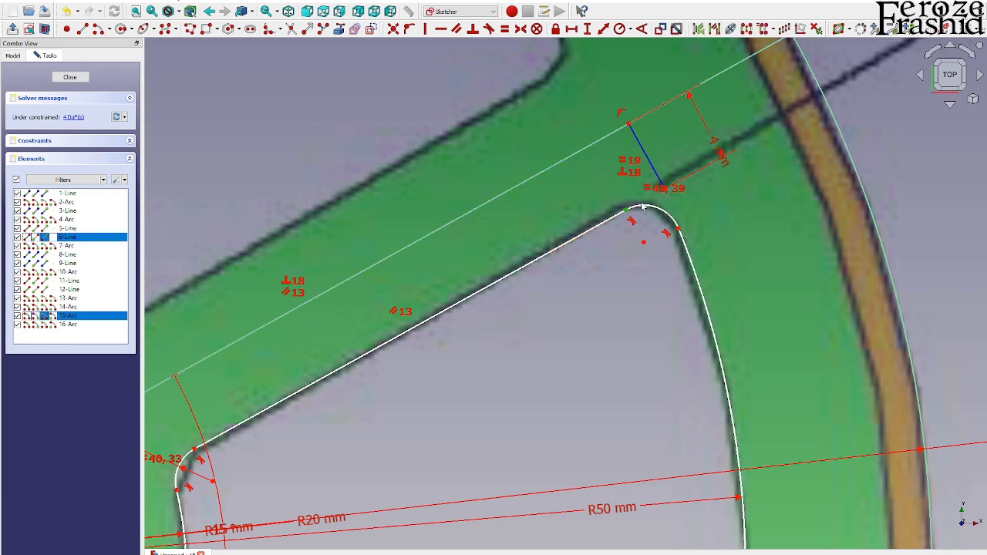
{"action": "left_click", "coordinate": [735, 439]}
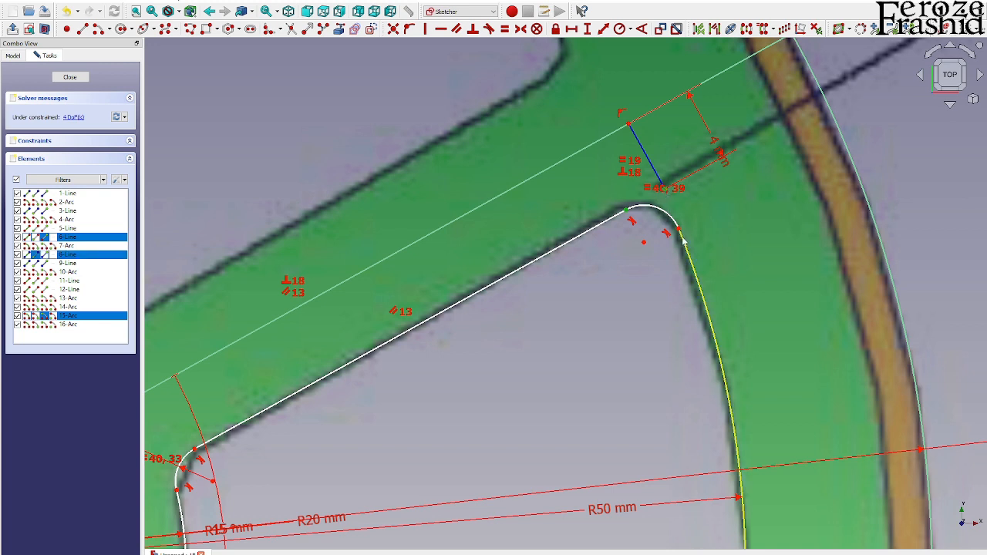
{"action": "left_click", "coordinate": [682, 240]}
{"action": "left_click", "coordinate": [409, 29]}
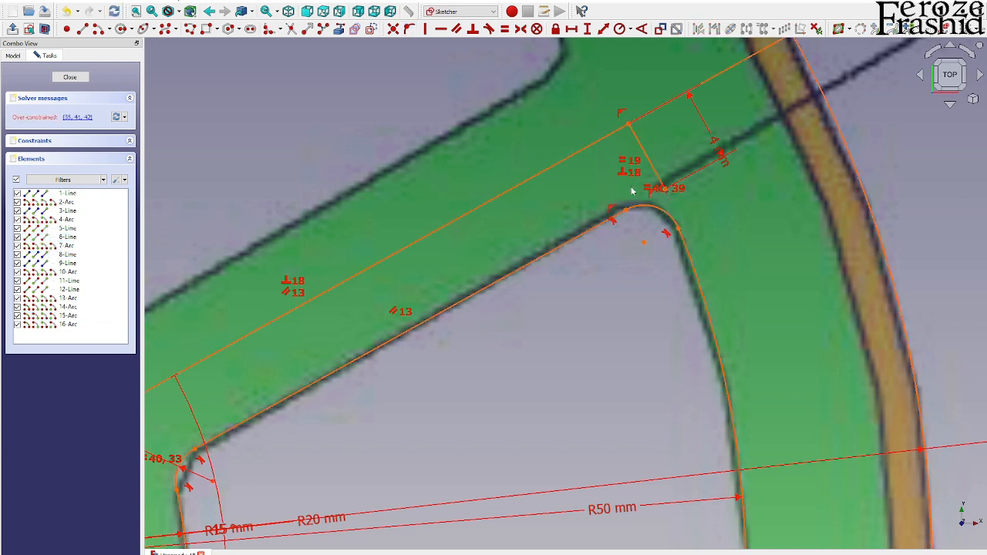
{"action": "left_click", "coordinate": [81, 118]}
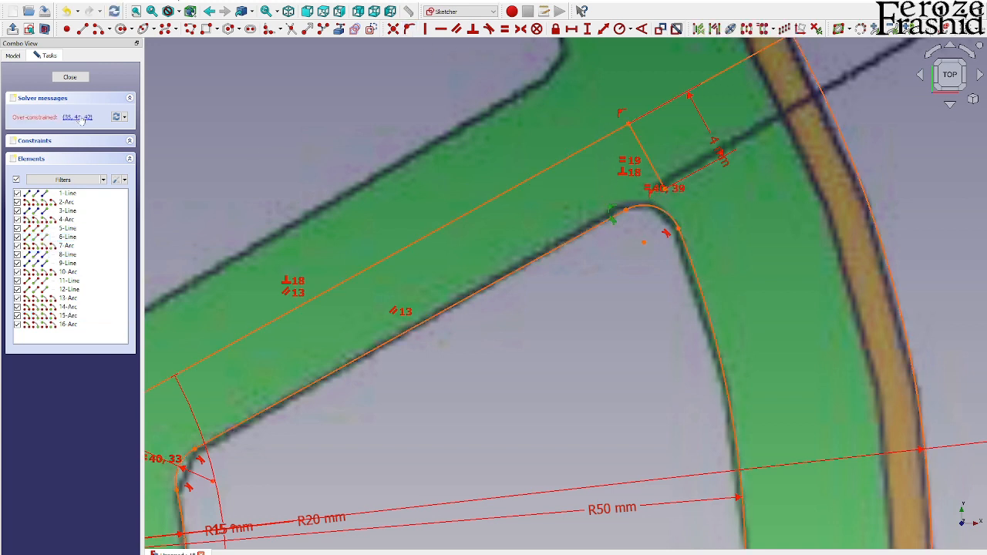
{"action": "key", "text": "Delete"}
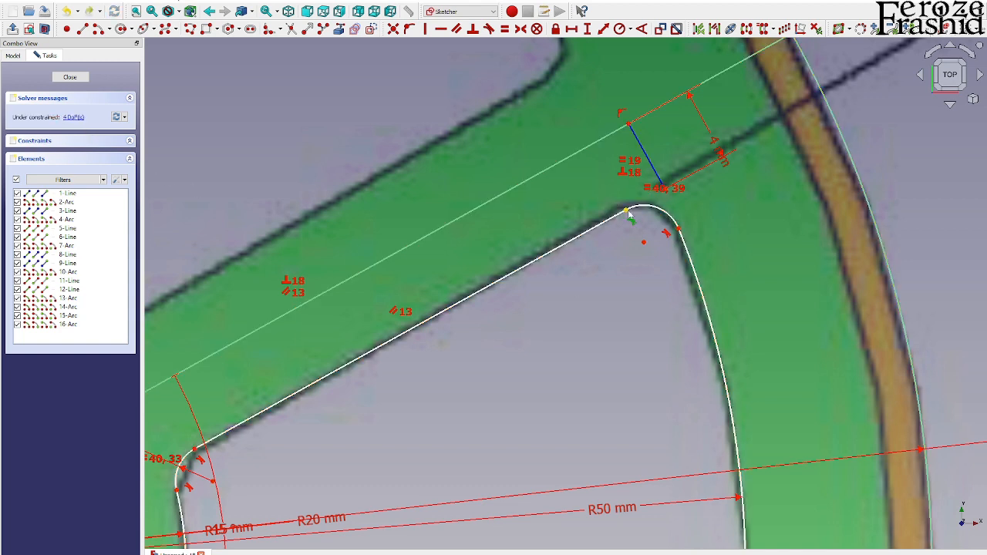
Move the upper construction line's free endpoint onto the spoke edge and make it coincident with the start of the upper outer fillet
{"action": "mouse_move", "coordinate": [652, 178]}
{"action": "left_mouse_down"}
{"action": "mouse_move", "coordinate": [586, 185]}
{"action": "mouse_move", "coordinate": [588, 230]}
{"action": "left_mouse_up"}
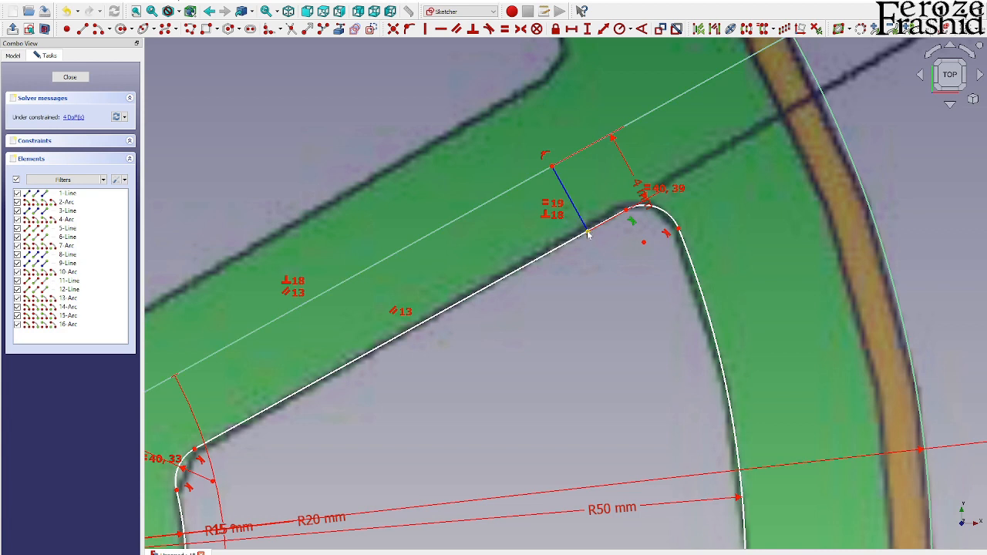
{"action": "left_click", "coordinate": [594, 228]}
{"action": "left_click", "coordinate": [628, 214]}
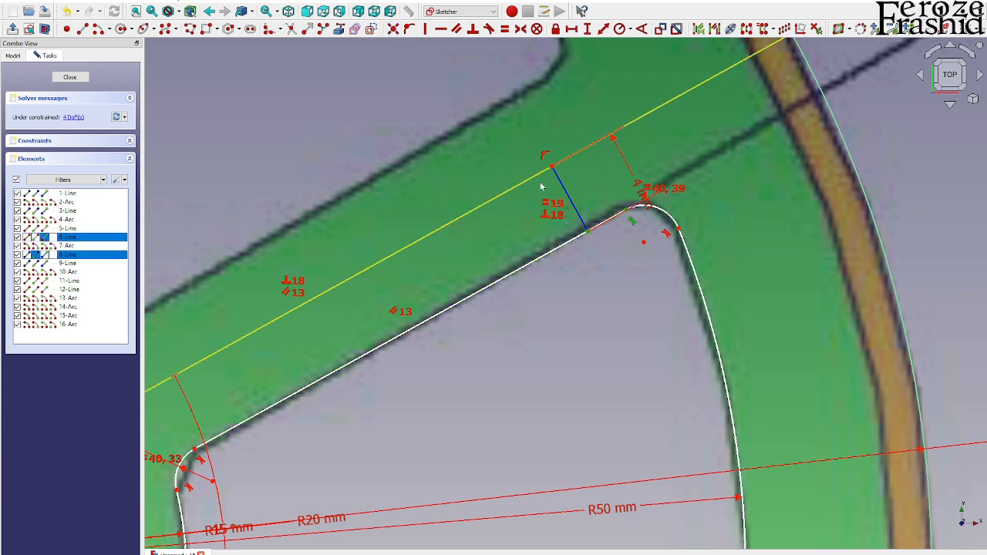
{"action": "left_click", "coordinate": [430, 86]}
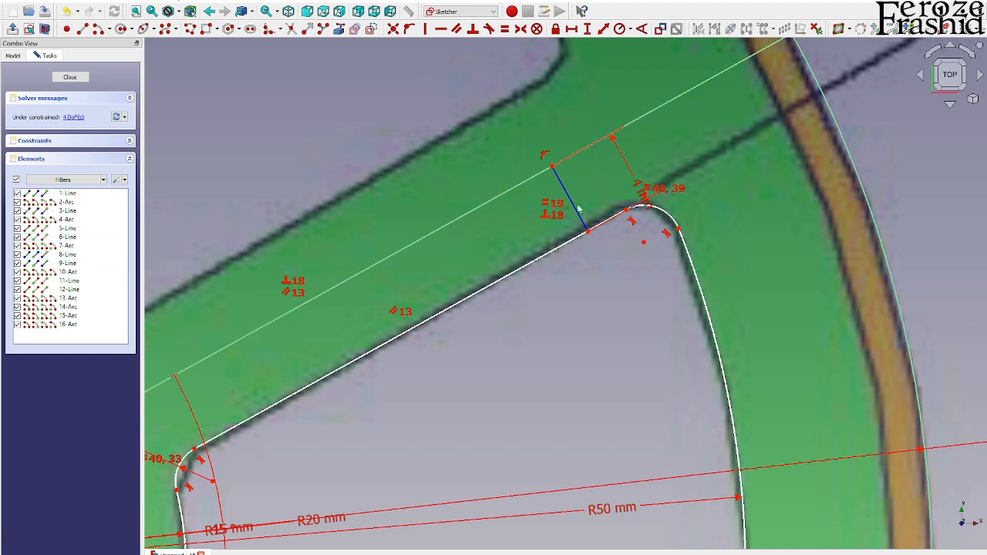
{"action": "left_click", "coordinate": [589, 236]}
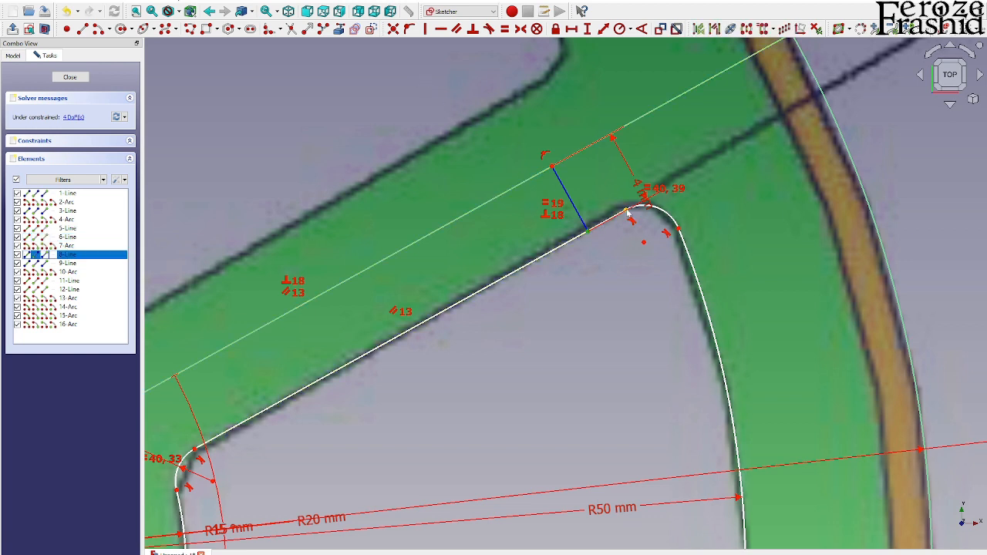
{"action": "left_click", "coordinate": [628, 214]}
{"action": "left_click", "coordinate": [394, 29]}
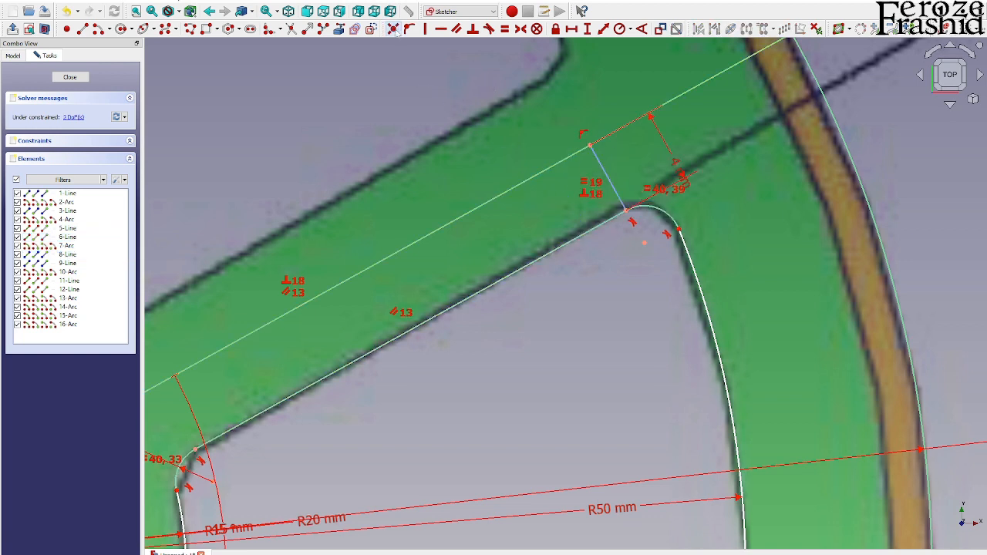
Make the lower construction line's free endpoint coincident with the lower spoke edge's end at the outer fillet and close the sketch
{"action": "scroll", "coordinate": [535, 159], "scroll_direction": "down", "scroll_amount": 2}
{"action": "scroll", "coordinate": [602, 130], "scroll_direction": "down", "scroll_amount": 2}
{"action": "scroll", "coordinate": [643, 379], "scroll_direction": "up", "scroll_amount": 5}
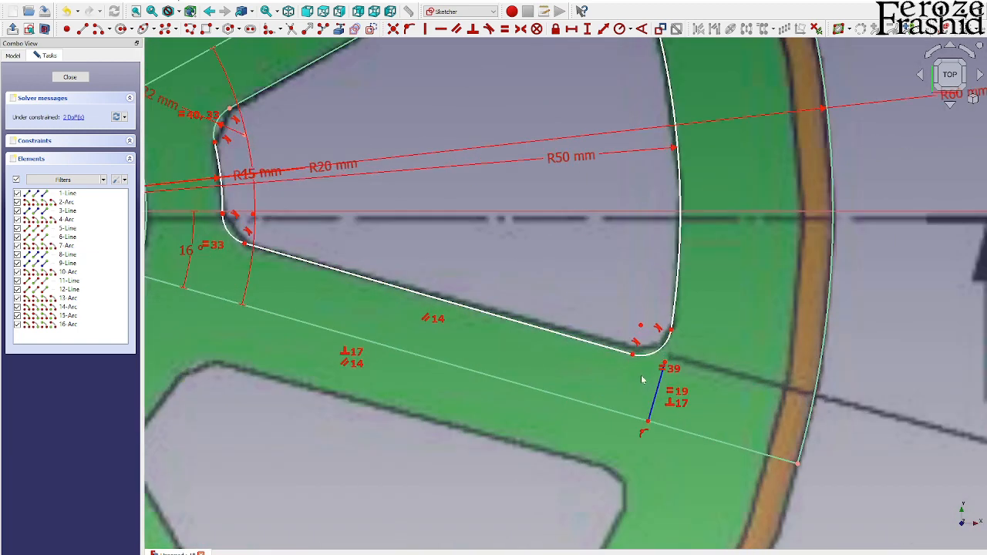
{"action": "scroll", "coordinate": [676, 356], "scroll_direction": "up", "scroll_amount": 5}
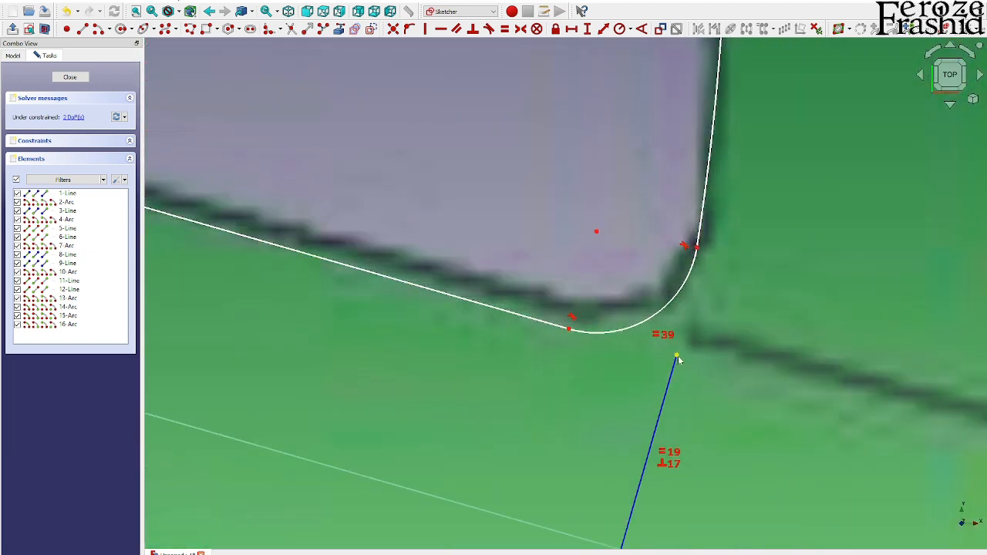
{"action": "left_click", "coordinate": [675, 357]}
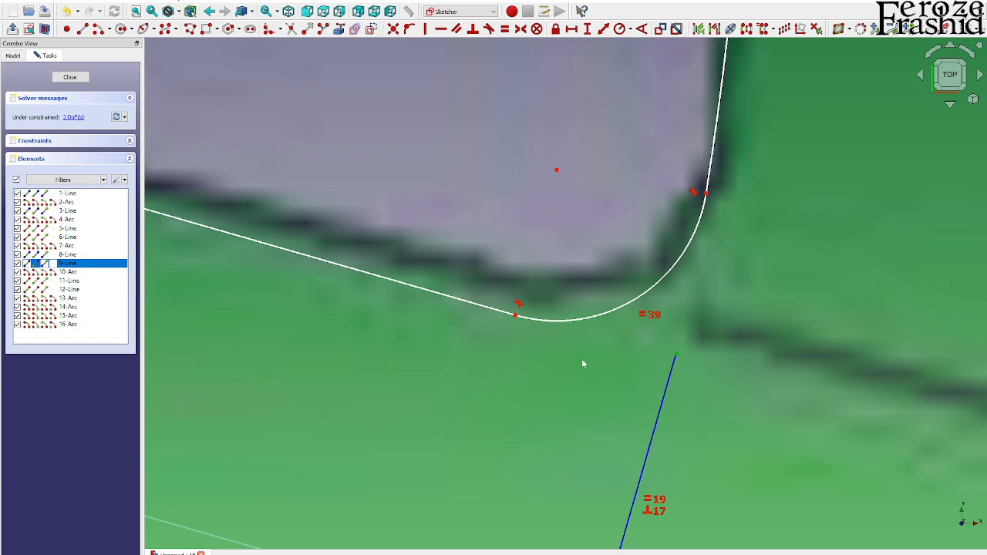
{"action": "left_click", "coordinate": [516, 315]}
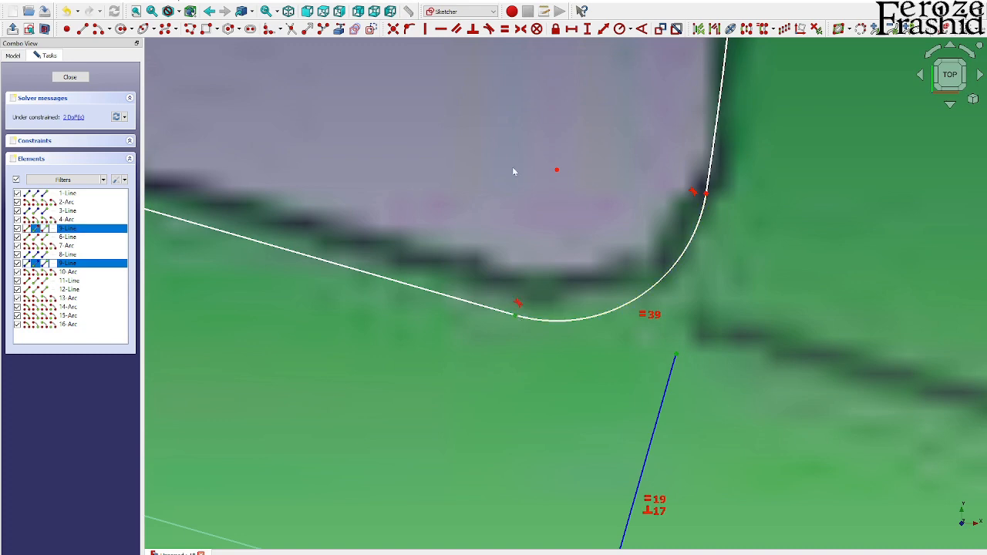
{"action": "left_click", "coordinate": [393, 29]}
{"action": "scroll", "coordinate": [664, 374], "scroll_direction": "down", "scroll_amount": 3}
{"action": "scroll", "coordinate": [669, 397], "scroll_direction": "down", "scroll_amount": 6}
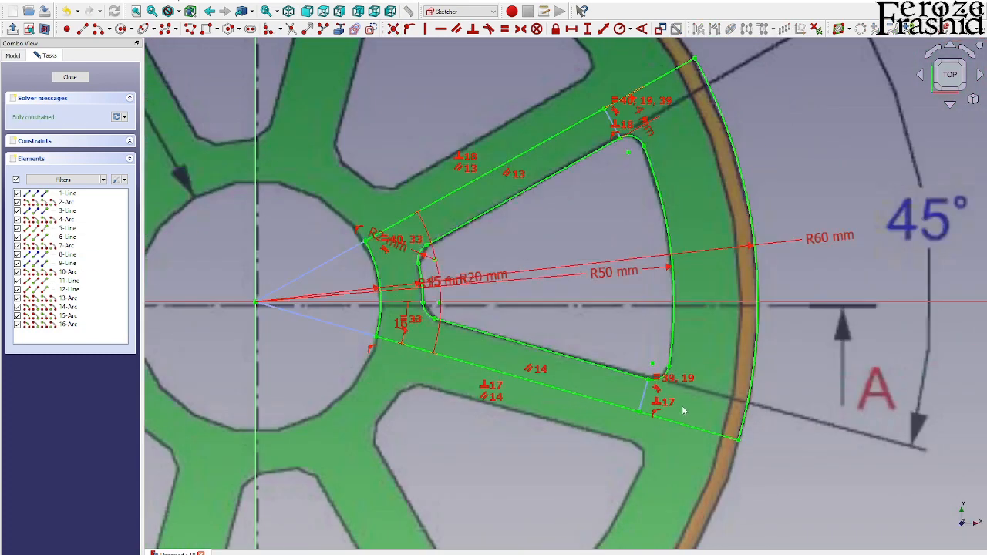
{"action": "scroll", "coordinate": [627, 357], "scroll_direction": "up", "scroll_amount": 3}
{"action": "left_click", "coordinate": [86, 80]}
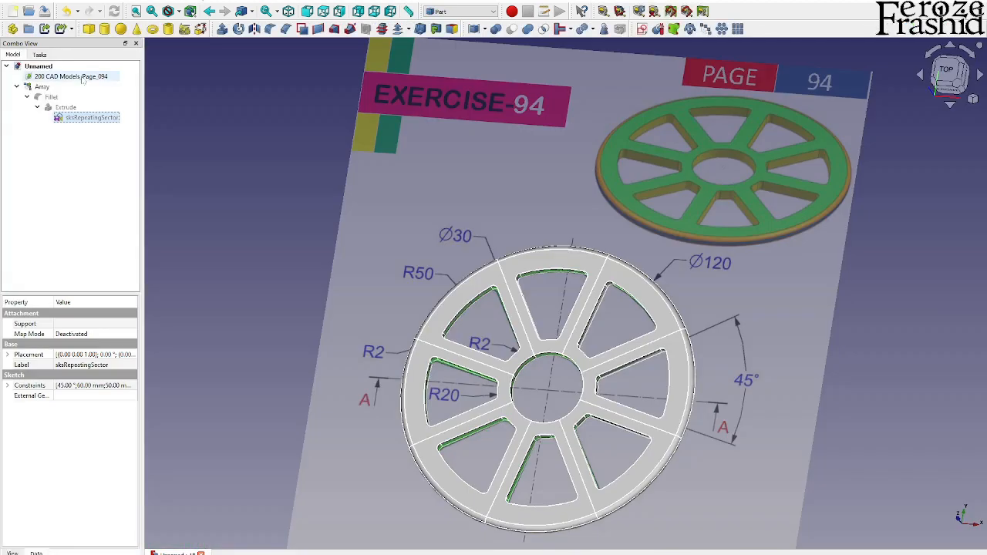
Examine the rounded opening corners of the arrayed wheel over the reference drawing
{"action": "left_click", "coordinate": [287, 229]}
{"action": "scroll", "coordinate": [567, 266], "scroll_direction": "up", "scroll_amount": 4}
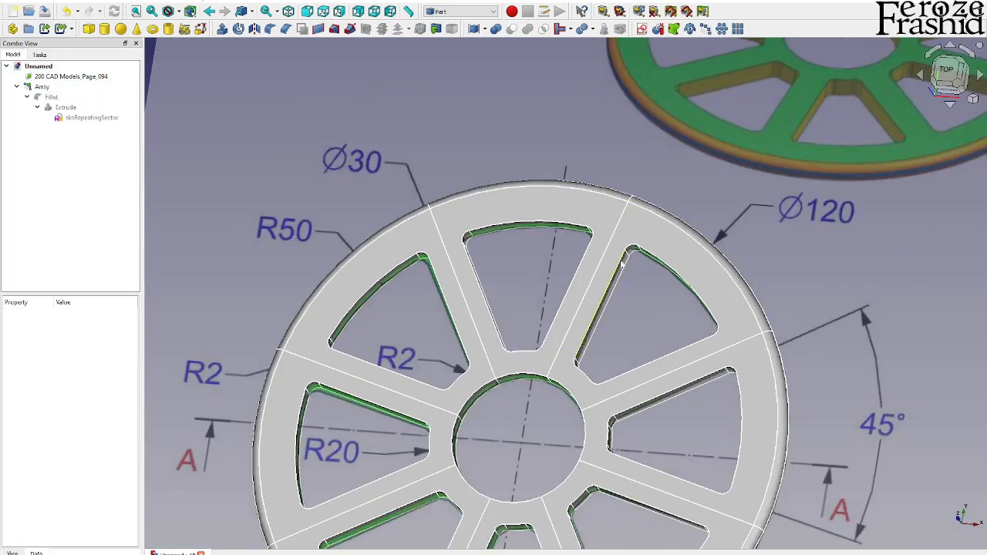
{"action": "scroll", "coordinate": [611, 242], "scroll_direction": "up", "scroll_amount": 3}
{"action": "scroll", "coordinate": [630, 248], "scroll_direction": "down", "scroll_amount": 5}
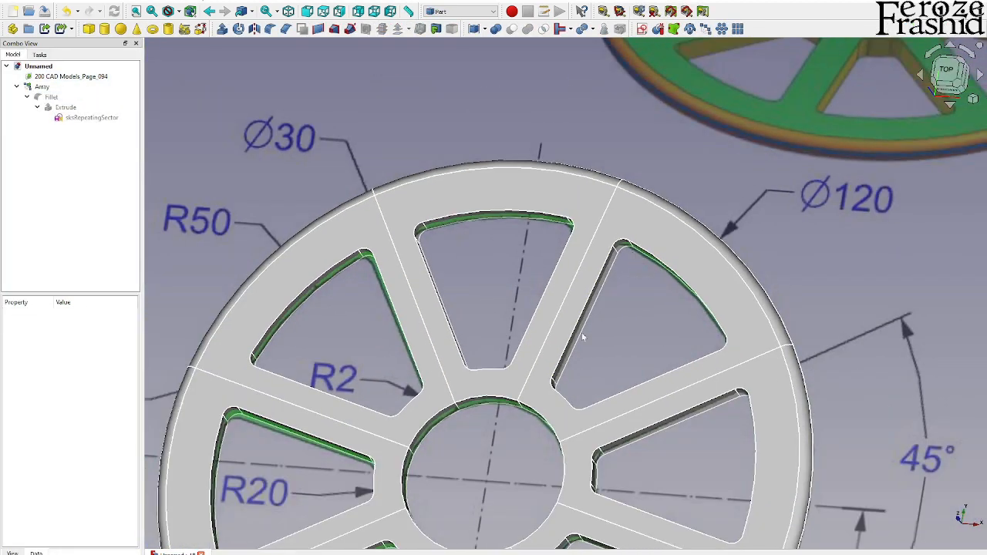
{"action": "scroll", "coordinate": [561, 361], "scroll_direction": "up", "scroll_amount": 5}
{"action": "scroll", "coordinate": [562, 361], "scroll_direction": "down", "scroll_amount": 1}
{"action": "middle_click_drag", "start_coordinate": [654, 430], "coordinate": [606, 414]}
{"action": "scroll", "coordinate": [607, 415], "scroll_direction": "down", "scroll_amount": 3}
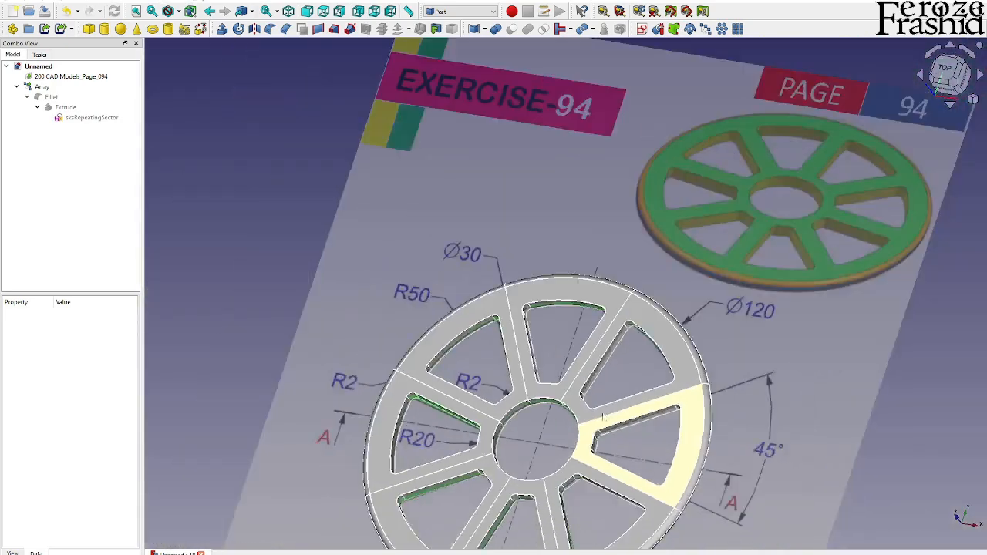
Hide the reference drawing image of Exercise 94
{"action": "left_click", "coordinate": [787, 335]}
{"action": "key", "text": "space"}
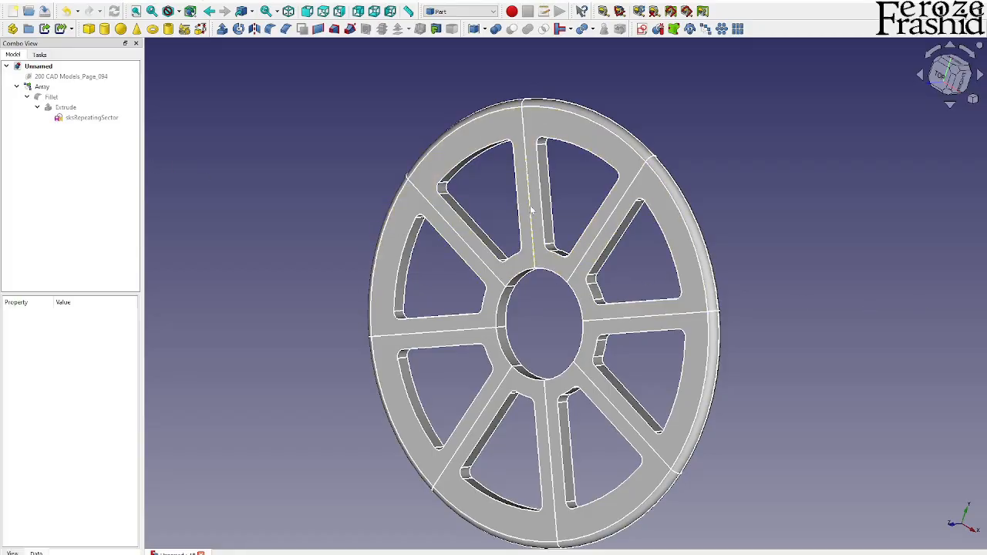
Delete the Array and Fillet objects from the model, keeping only the single extruded sector
{"action": "left_click", "coordinate": [41, 87]}
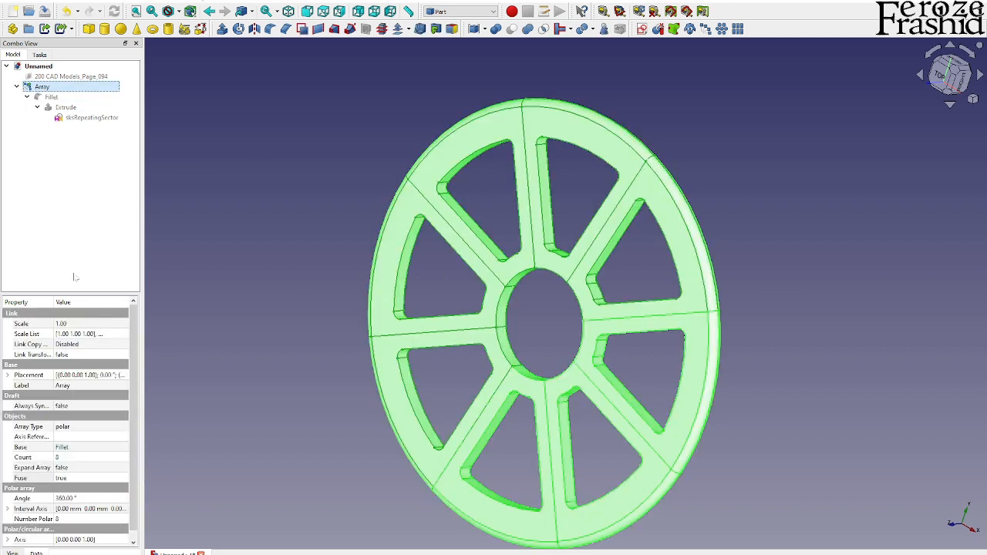
{"action": "left_click", "coordinate": [17, 86]}
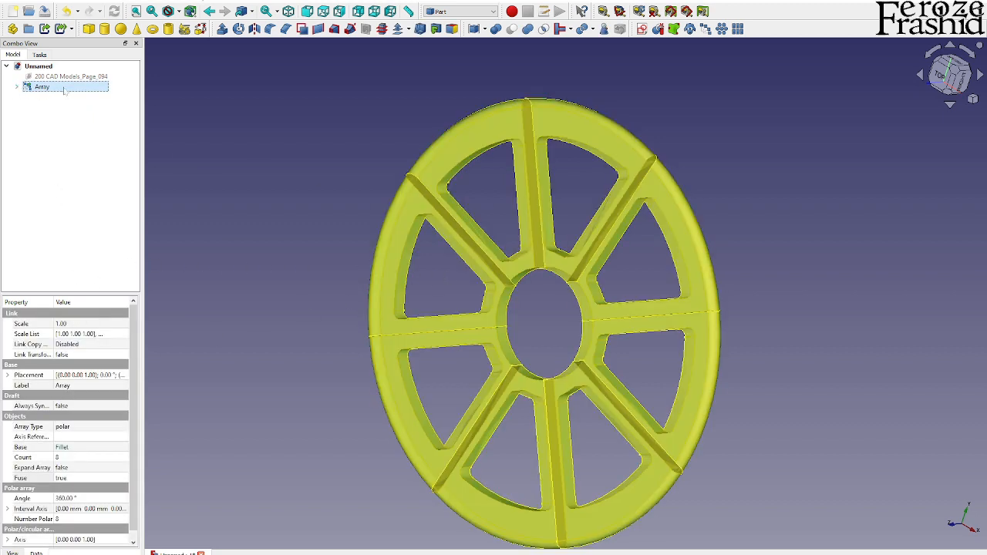
{"action": "key", "text": "Delete"}
{"action": "left_click", "coordinate": [62, 88]}
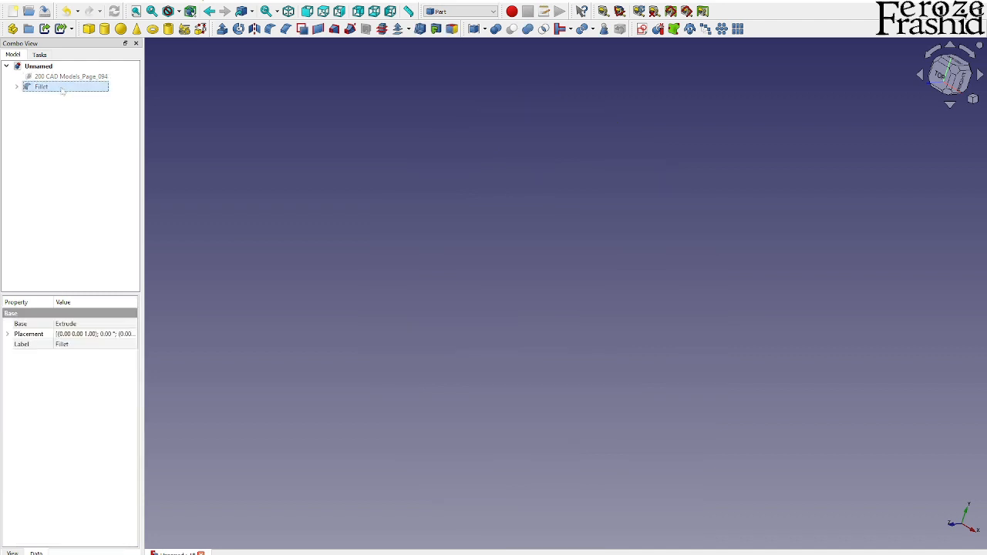
{"action": "key", "text": "Delete"}
{"action": "left_click", "coordinate": [62, 88]}
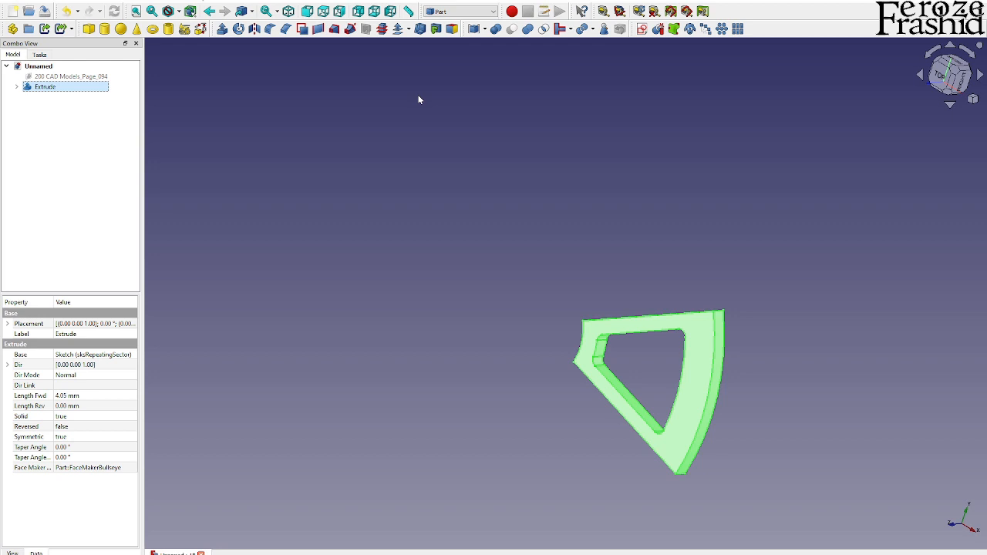
Switch to the Lattice2 workbench, create a polar array of placements, and view it from the top
{"action": "left_click", "coordinate": [461, 10]}
{"action": "left_click", "coordinate": [453, 161]}
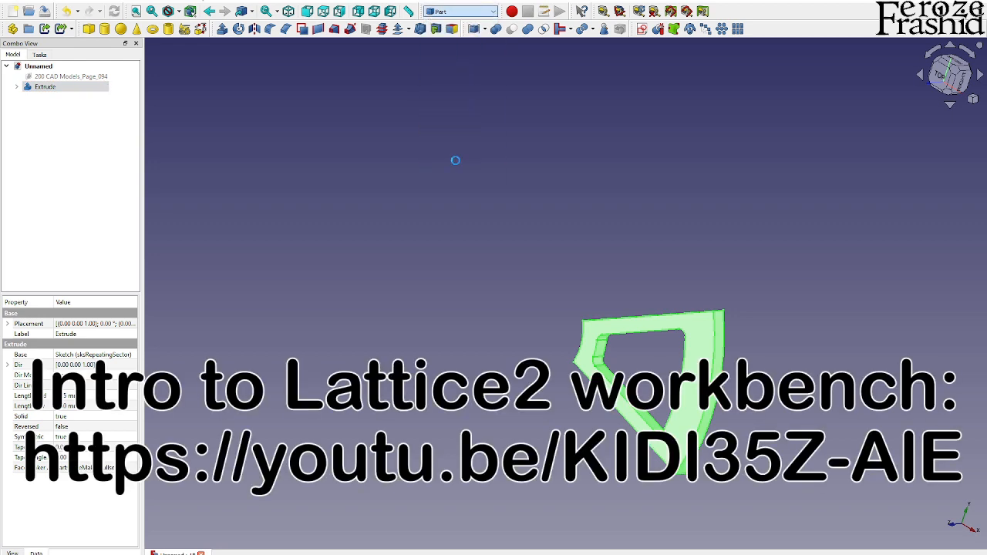
{"action": "left_click", "coordinate": [156, 29]}
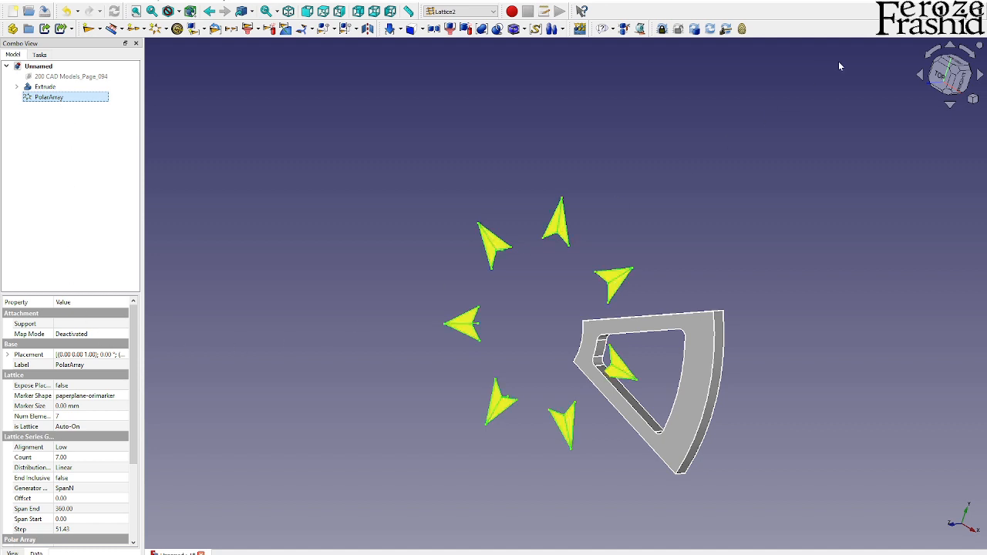
{"action": "left_click", "coordinate": [933, 83]}
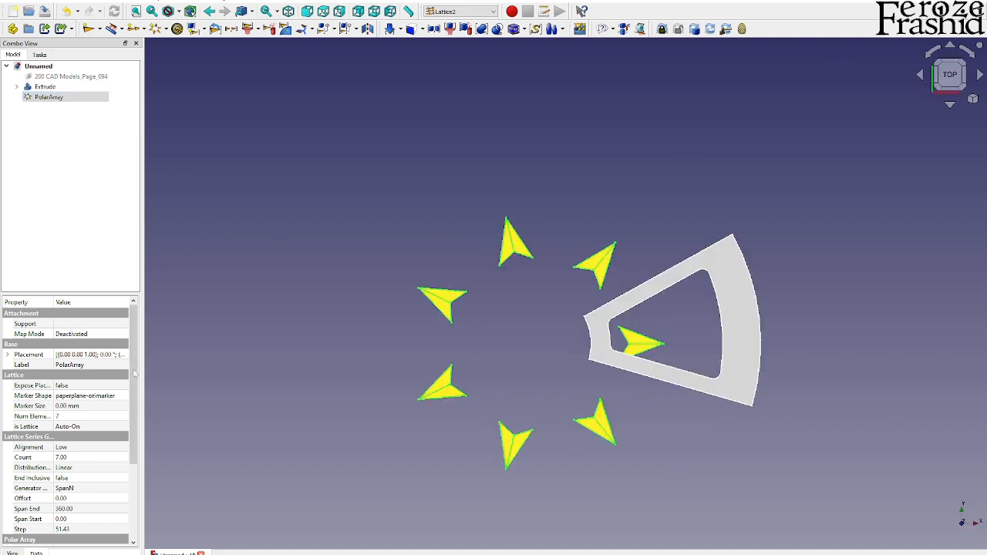
Set the Lattice2 polar array's count to 8
{"action": "scroll", "coordinate": [93, 397], "scroll_direction": "down", "scroll_amount": 2}
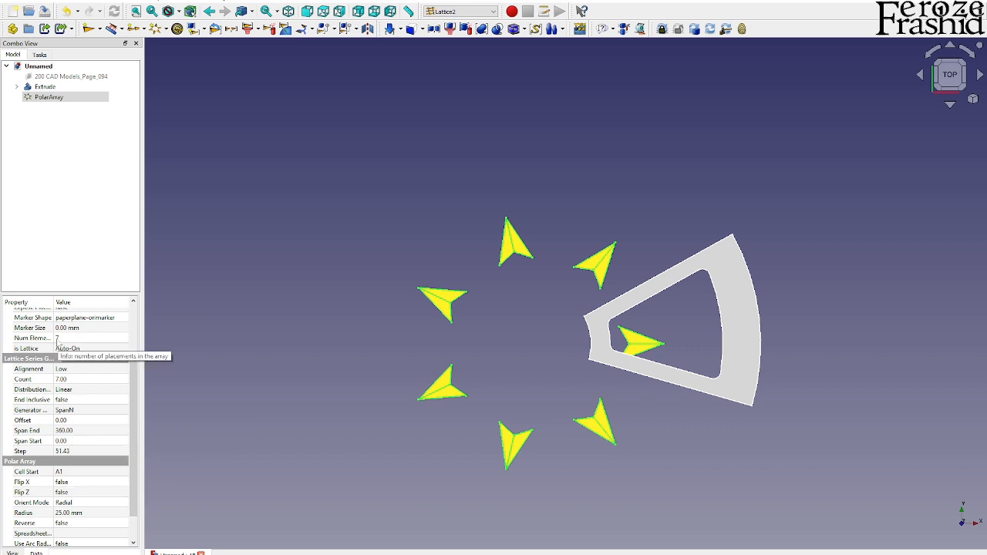
{"action": "scroll", "coordinate": [57, 340], "scroll_direction": "up", "scroll_amount": 2}
{"action": "scroll", "coordinate": [66, 409], "scroll_direction": "down", "scroll_amount": 1}
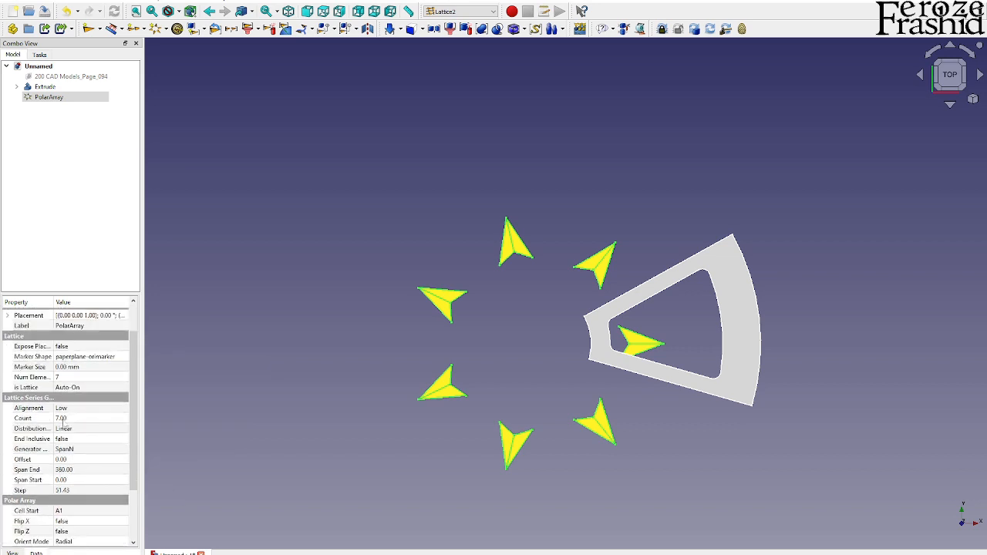
{"action": "left_click", "coordinate": [62, 419]}
{"action": "type", "text": "8"}
{"action": "key", "text": "Return"}
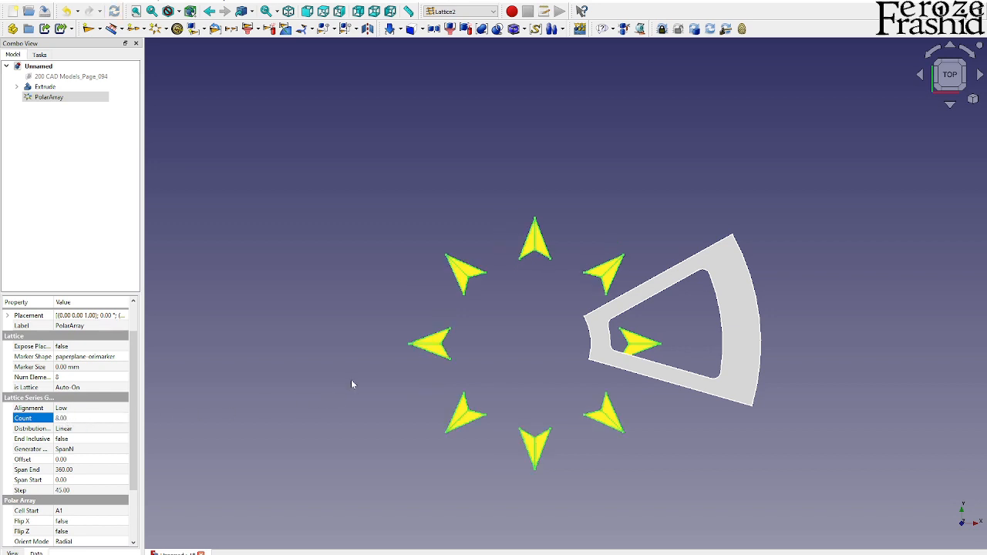
Show the axis cross at the origin
{"action": "key", "text": "a"}
{"action": "key", "text": "c"}
{"action": "scroll", "coordinate": [100, 423], "scroll_direction": "down", "scroll_amount": 3}
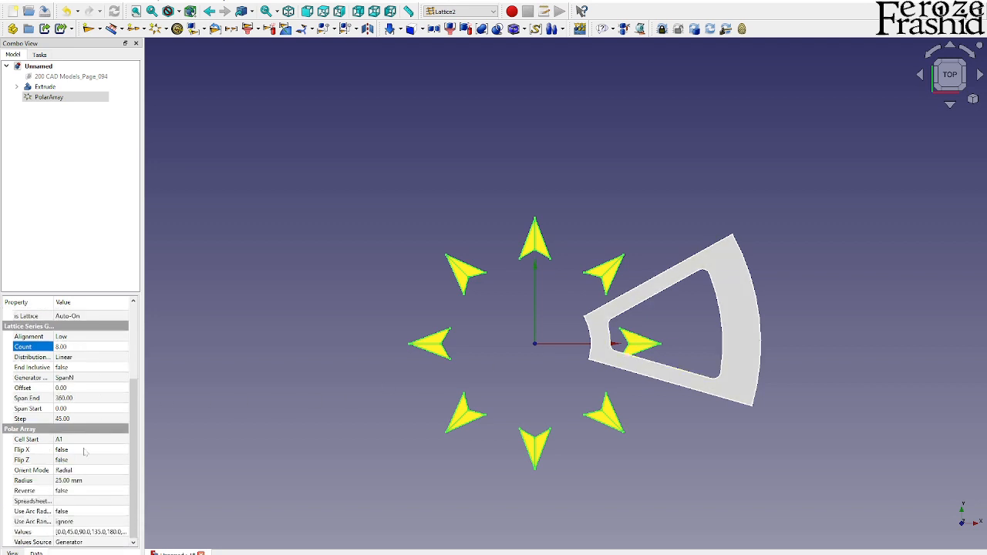
Try a radius of 0 mm on the polar array and restore it to 25 mm
{"action": "left_click", "coordinate": [71, 483]}
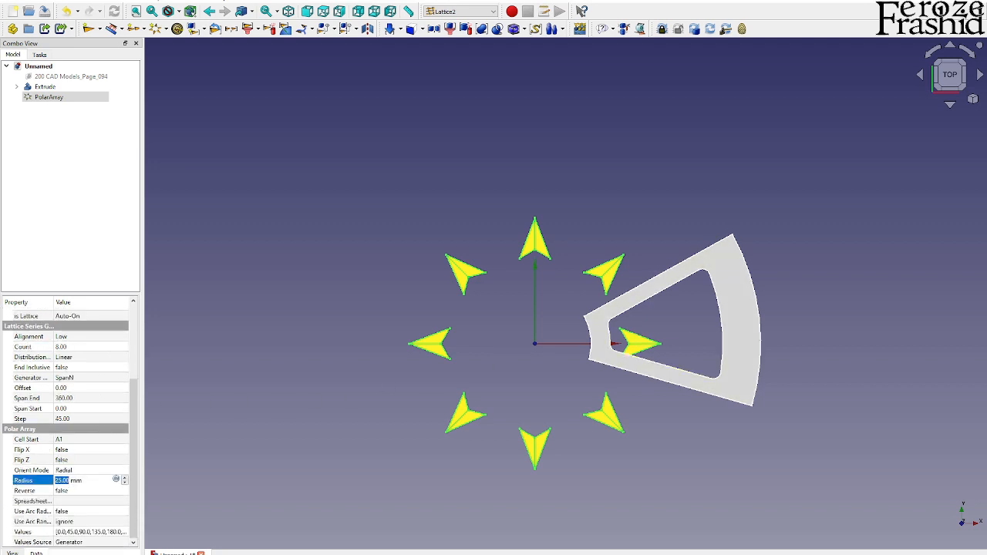
{"action": "type", "text": "0"}
{"action": "key", "text": "Return"}
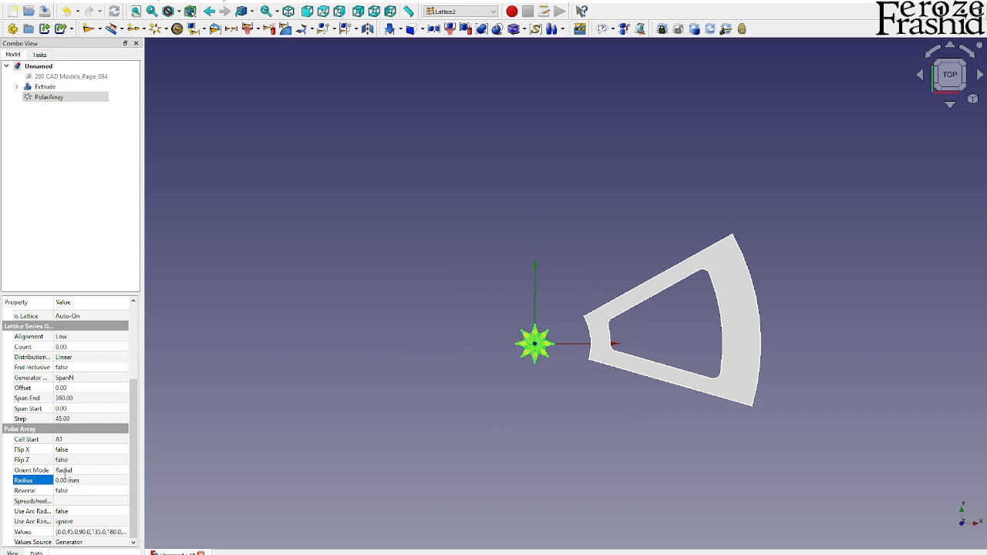
{"action": "left_click", "coordinate": [67, 481]}
{"action": "type", "text": "25"}
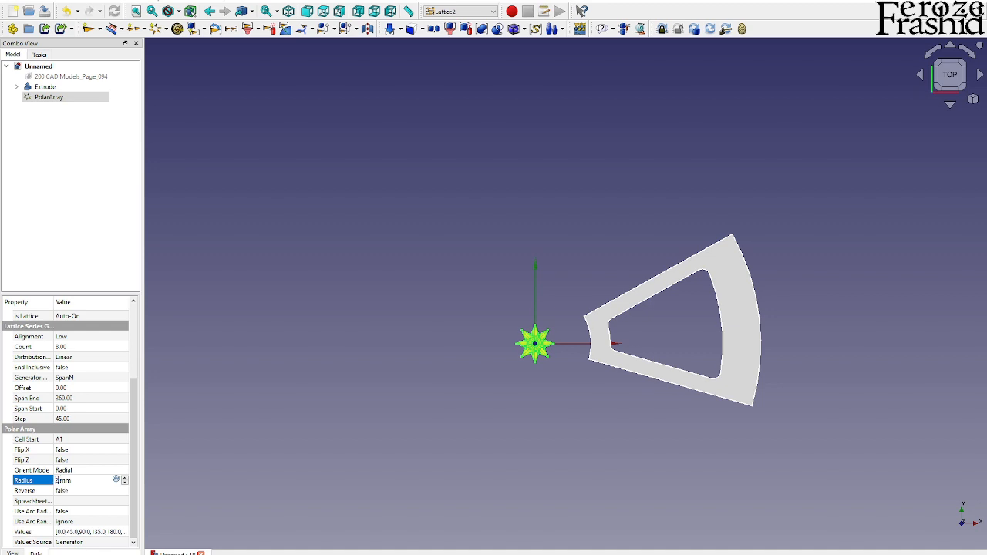
{"action": "key", "text": "Return"}
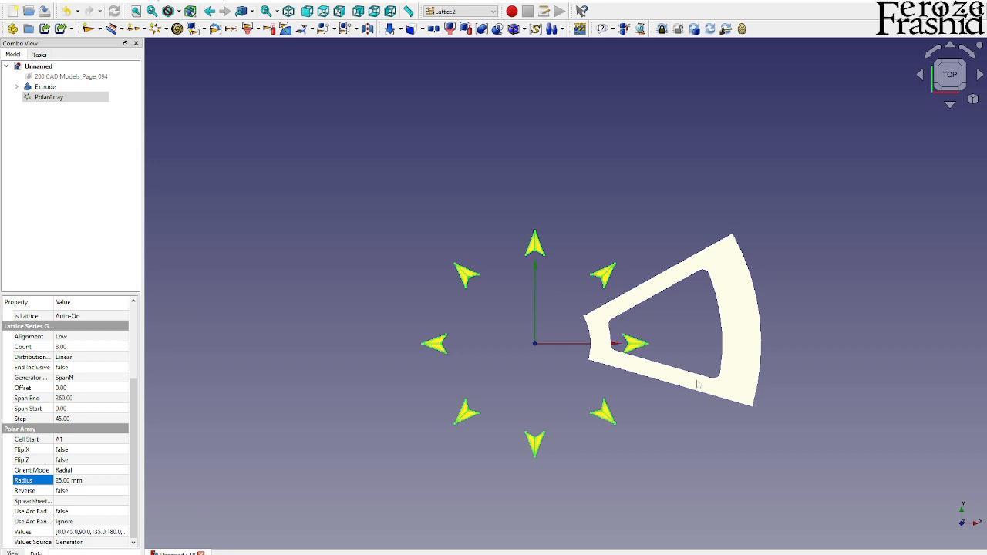
Set the polar array's radius to 0 mm
{"action": "left_click", "coordinate": [71, 482]}
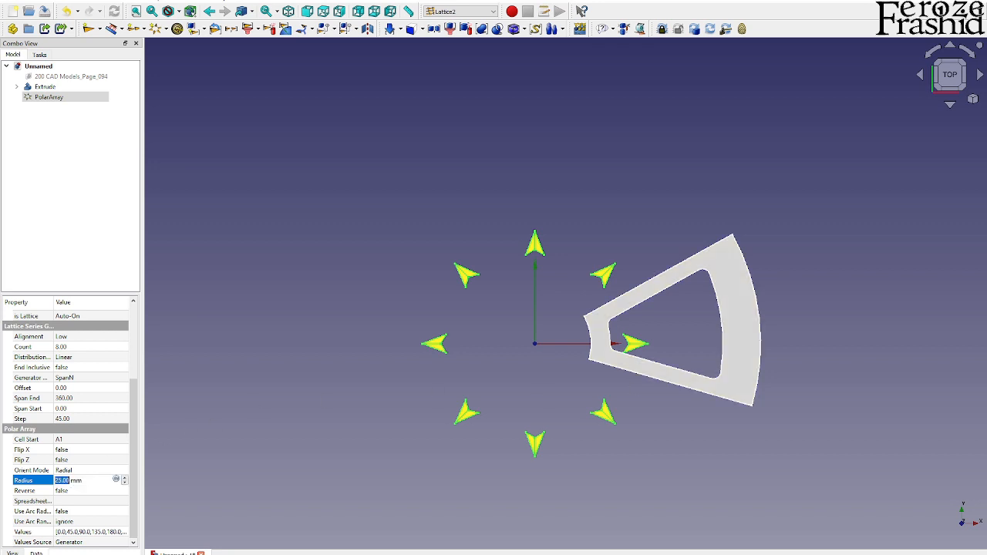
{"action": "type", "text": "0"}
{"action": "key", "text": "Return"}
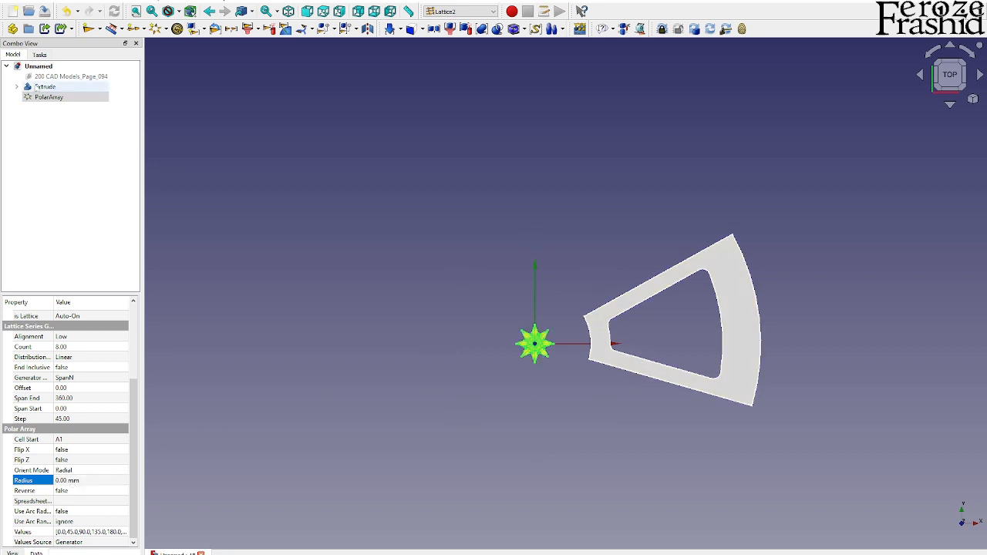
Populate the polar array's placements with copies of the extruded sector
{"action": "left_click", "coordinate": [45, 87]}
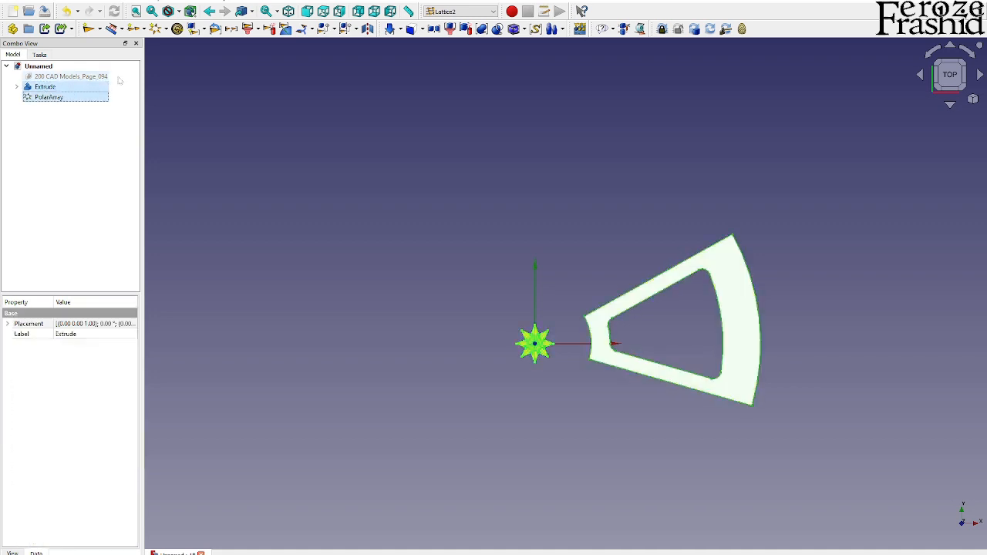
{"action": "left_click", "coordinate": [333, 30]}
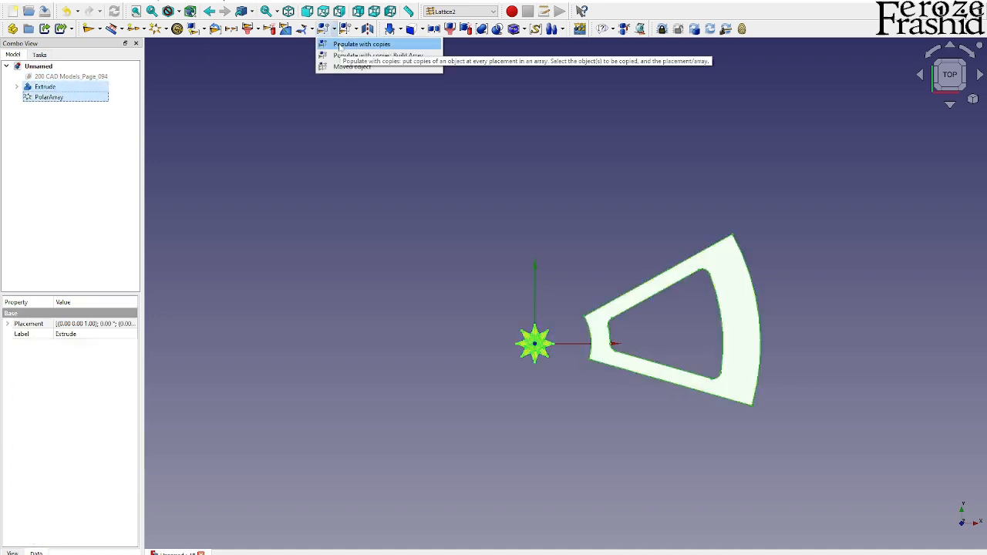
{"action": "left_click", "coordinate": [339, 46]}
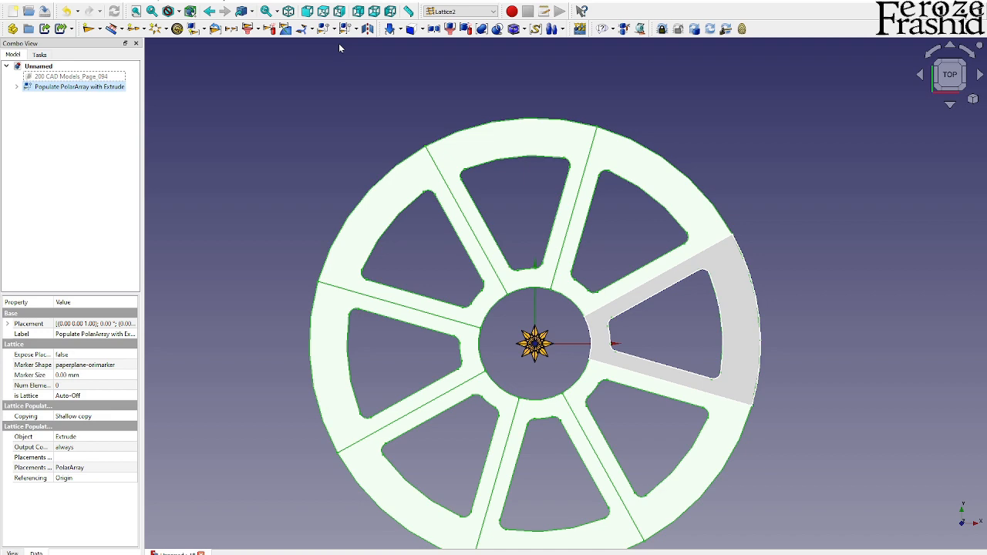
Hide the source Extrude and PolarArray objects inside the populated array
{"action": "left_click", "coordinate": [17, 87]}
{"action": "left_click", "coordinate": [47, 98]}
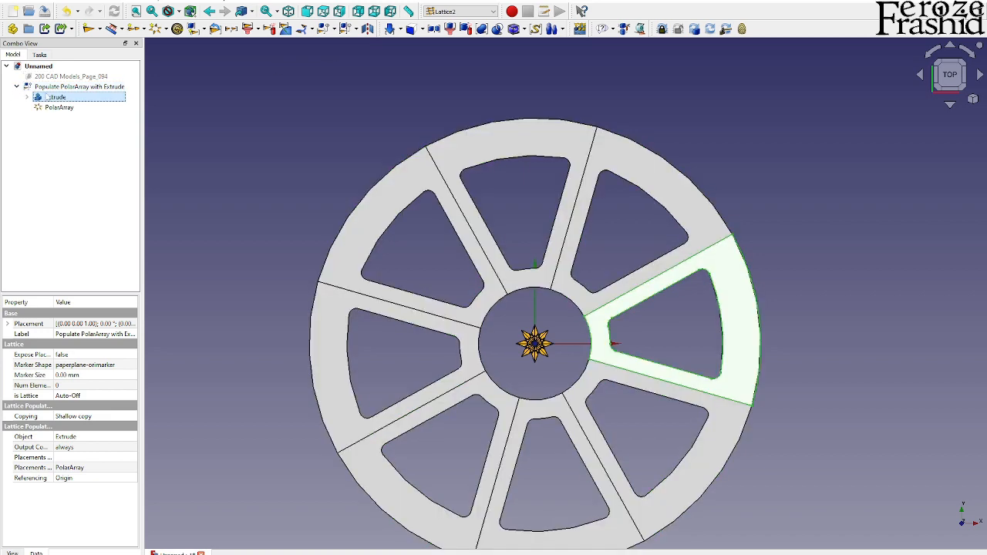
{"action": "left_click", "coordinate": [58, 108], "text": "ctrl"}
{"action": "key", "text": "space"}
{"action": "left_click", "coordinate": [261, 174]}
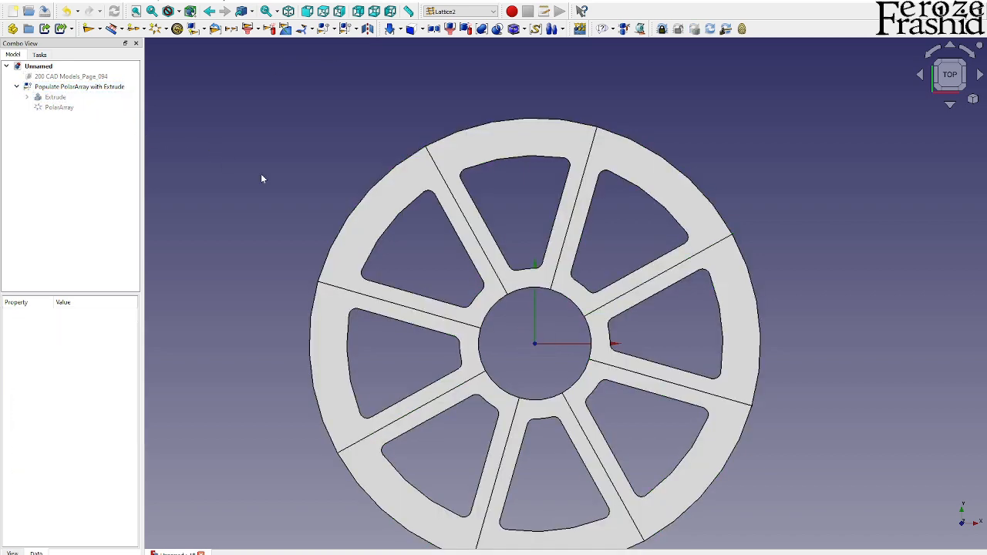
Fuse the populated polar array into a single solid with the Part workbench's Union operation
{"action": "scroll", "coordinate": [471, 240], "scroll_direction": "down", "scroll_amount": 2}
{"action": "left_click", "coordinate": [71, 87]}
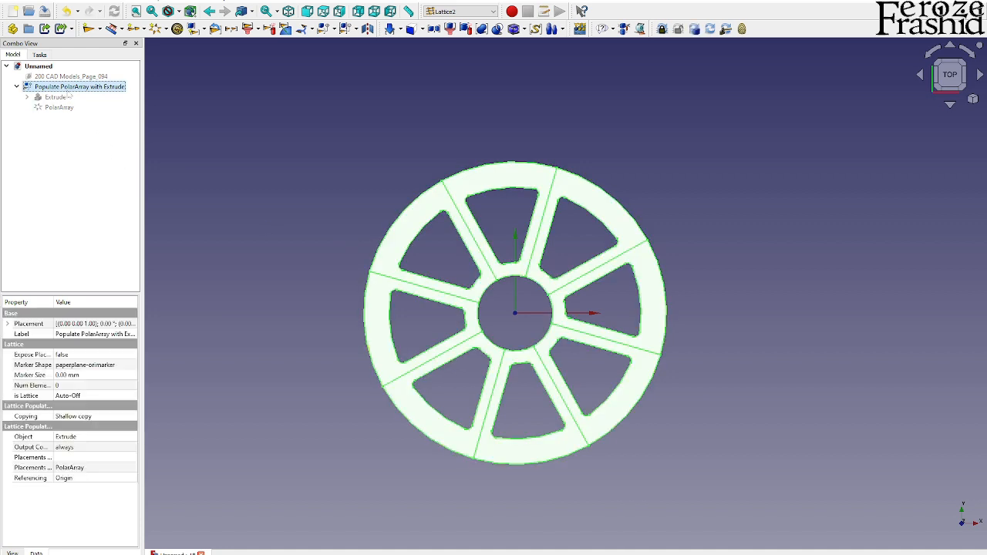
{"action": "left_click", "coordinate": [490, 12]}
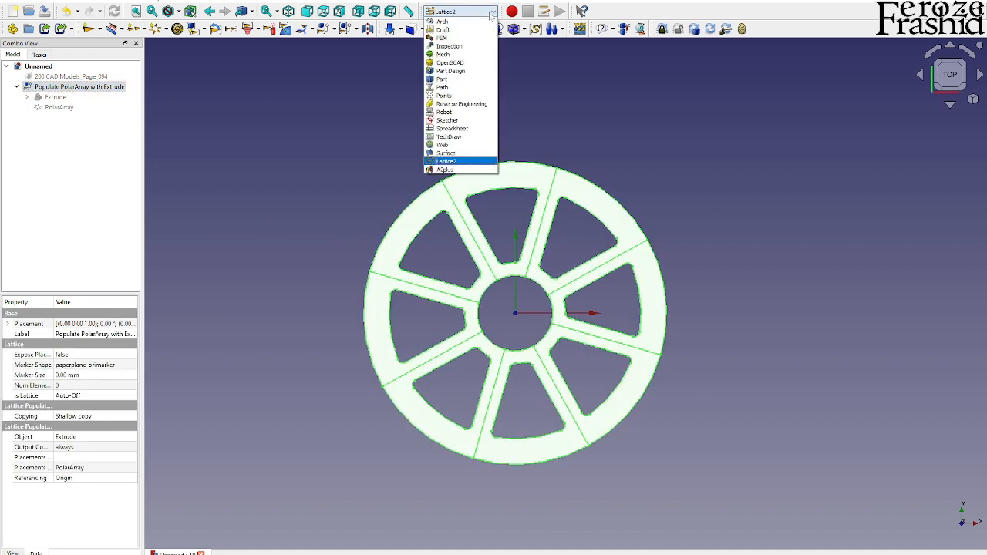
{"action": "left_click", "coordinate": [460, 77]}
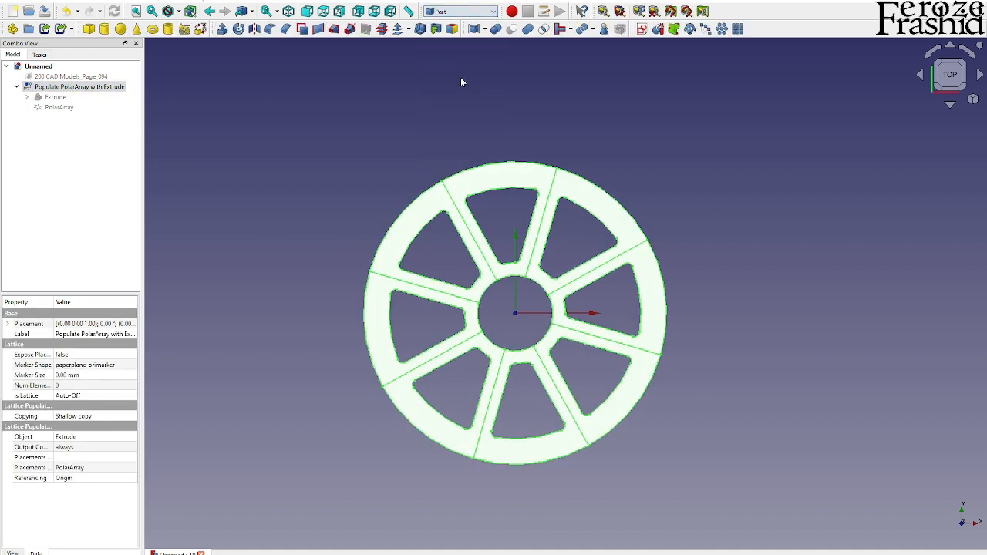
{"action": "left_click", "coordinate": [527, 29]}
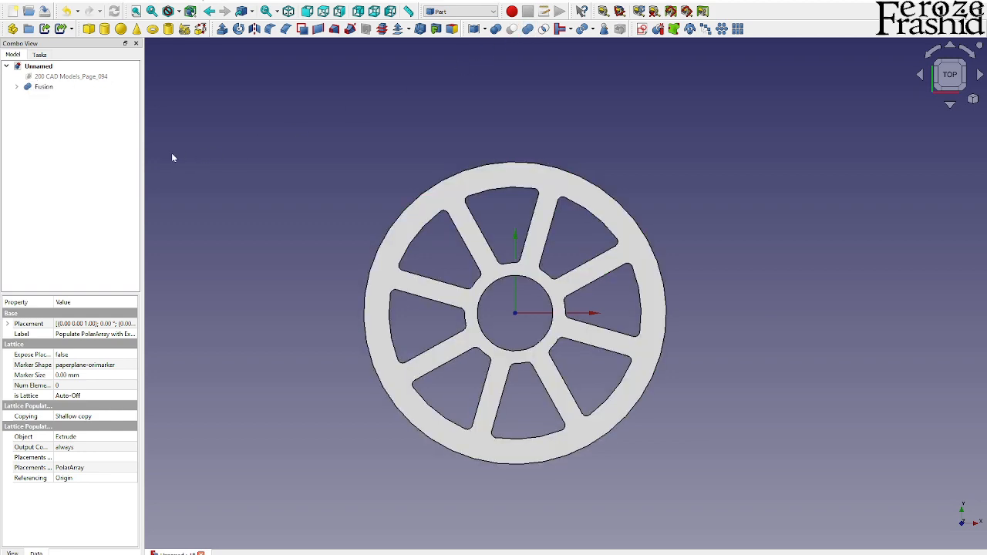
{"action": "left_click", "coordinate": [43, 87]}
{"action": "left_click", "coordinate": [331, 262]}
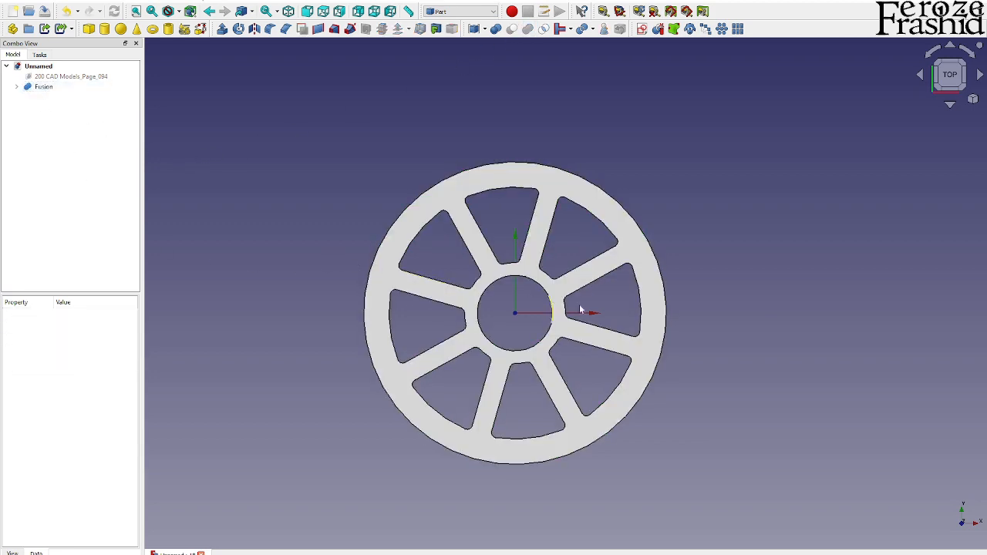
{"action": "middle_click_drag", "start_coordinate": [606, 316], "coordinate": [494, 311]}
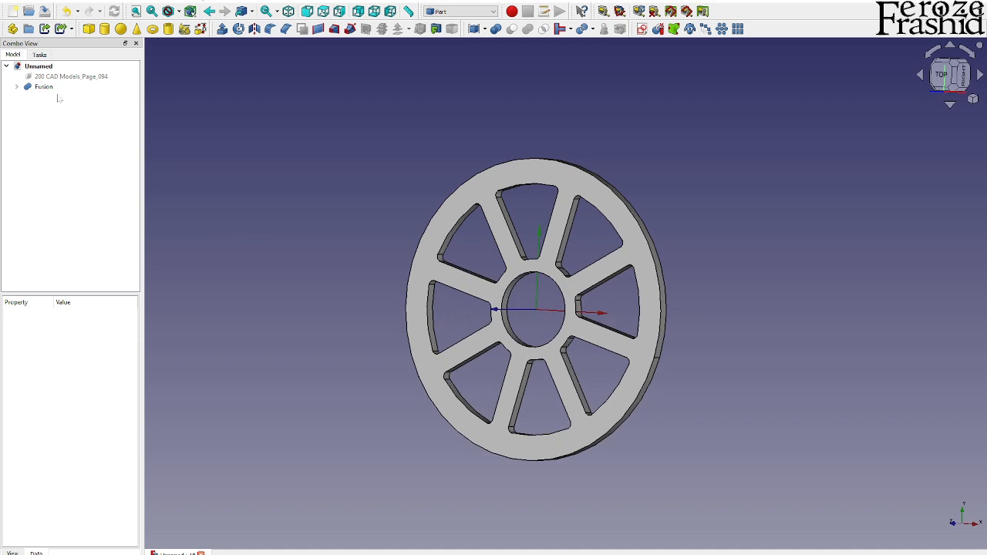
Try the fused wheel with its Refine property set to false, and restore it to true
{"action": "left_click", "coordinate": [46, 87]}
{"action": "left_click", "coordinate": [70, 368]}
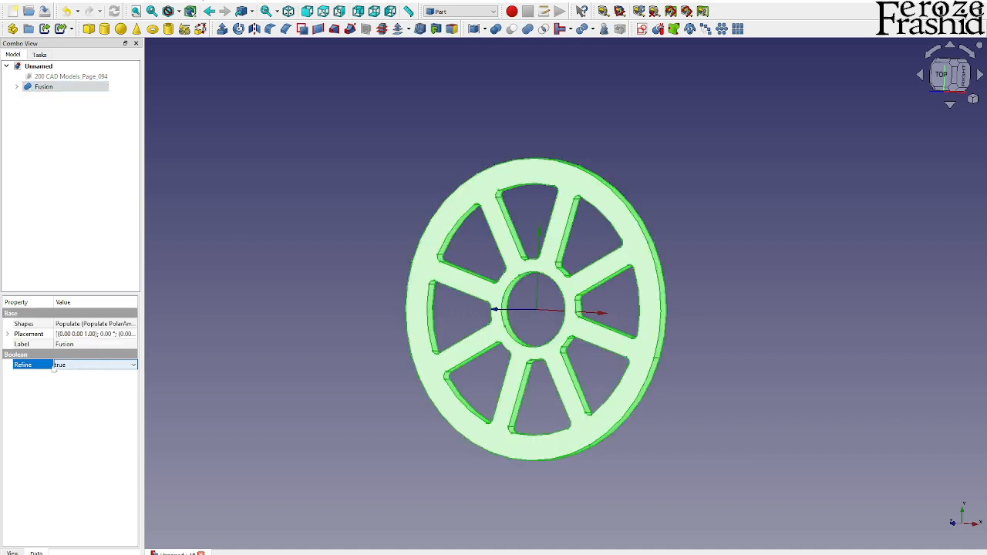
{"action": "left_click", "coordinate": [92, 365]}
{"action": "left_click", "coordinate": [66, 383]}
{"action": "left_click", "coordinate": [382, 370]}
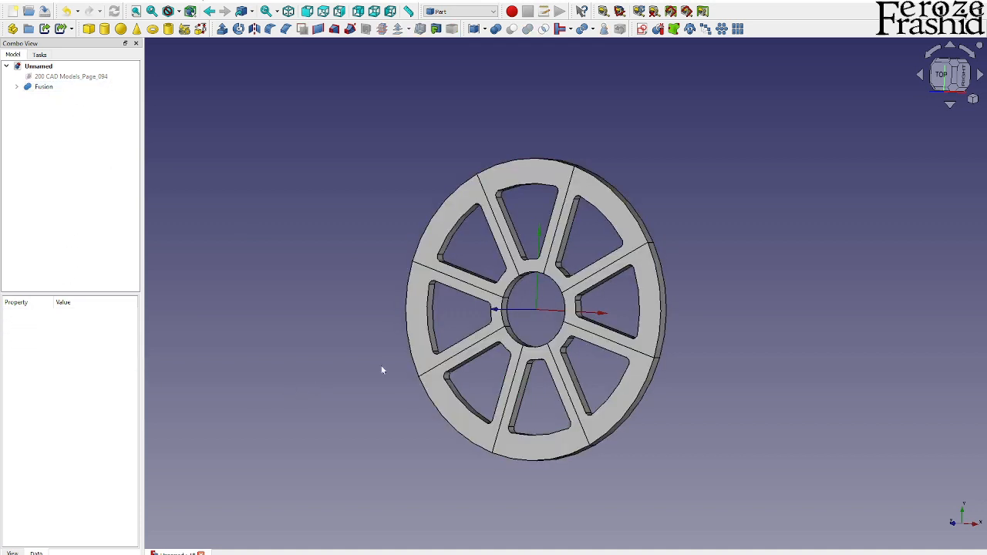
{"action": "left_click", "coordinate": [46, 87]}
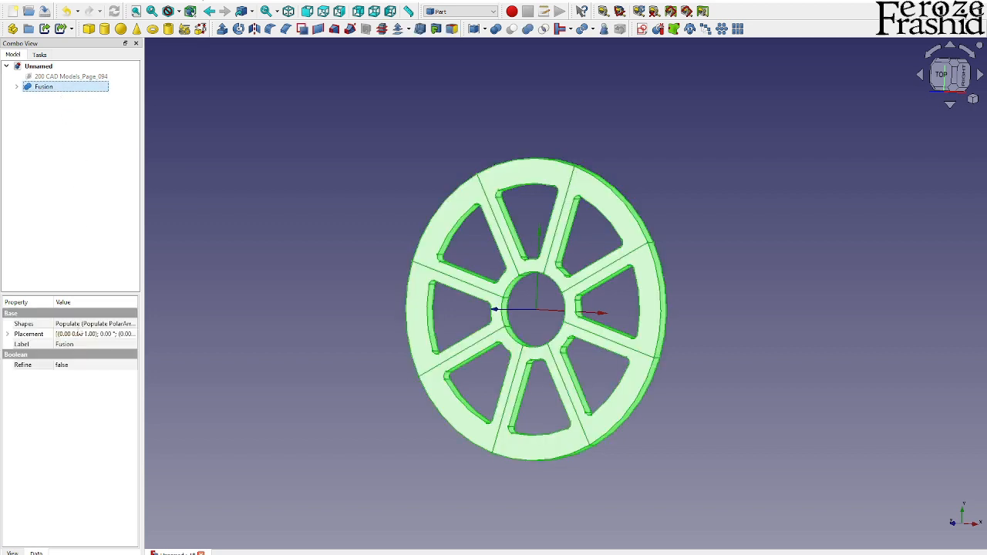
{"action": "left_click", "coordinate": [75, 366]}
{"action": "left_click", "coordinate": [75, 366]}
{"action": "left_click", "coordinate": [93, 366]}
{"action": "left_click", "coordinate": [66, 384]}
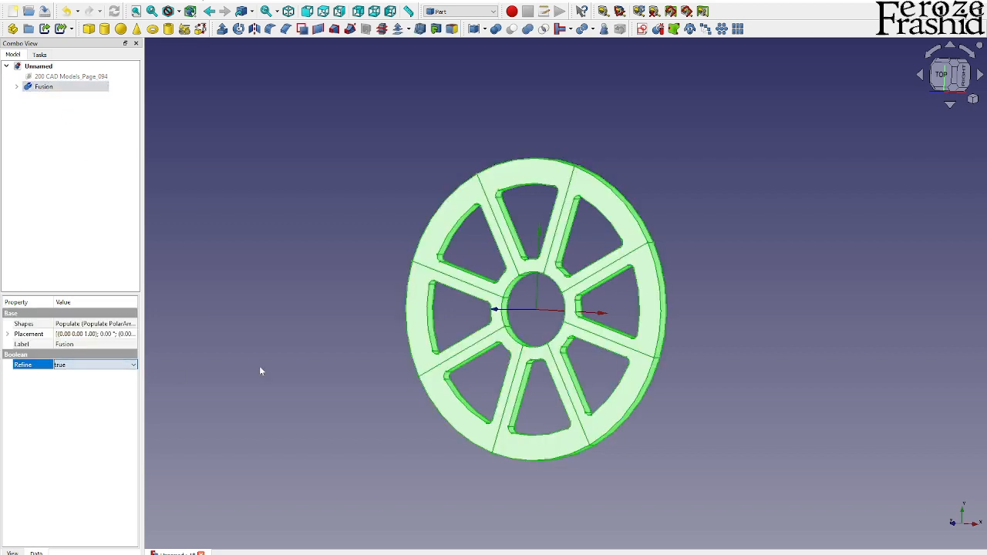
{"action": "left_click", "coordinate": [259, 365]}
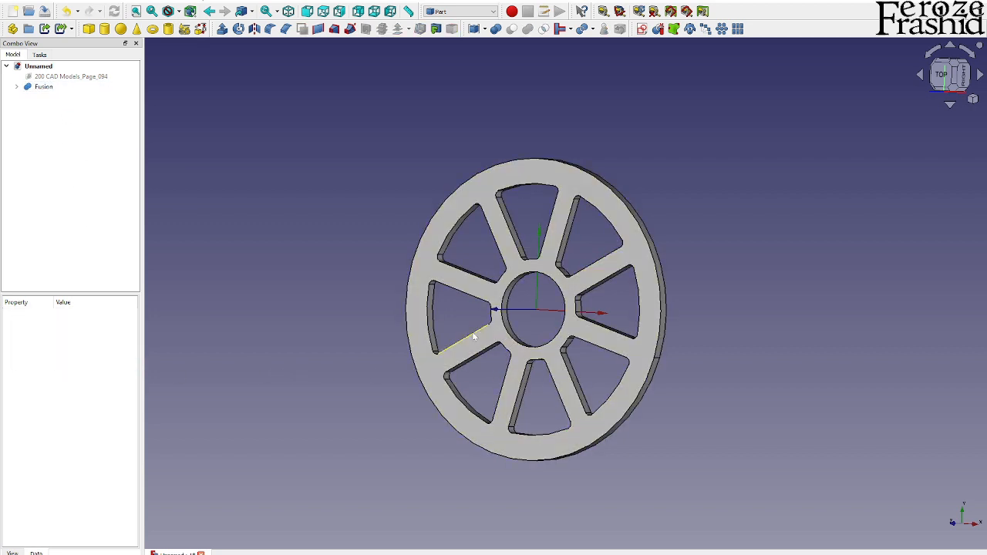
Examine the fused wheel's rim, spokes and central hole from several angles
{"action": "scroll", "coordinate": [545, 329], "scroll_direction": "up", "scroll_amount": 2}
{"action": "middle_click_drag", "start_coordinate": [554, 370], "coordinate": [570, 332]}
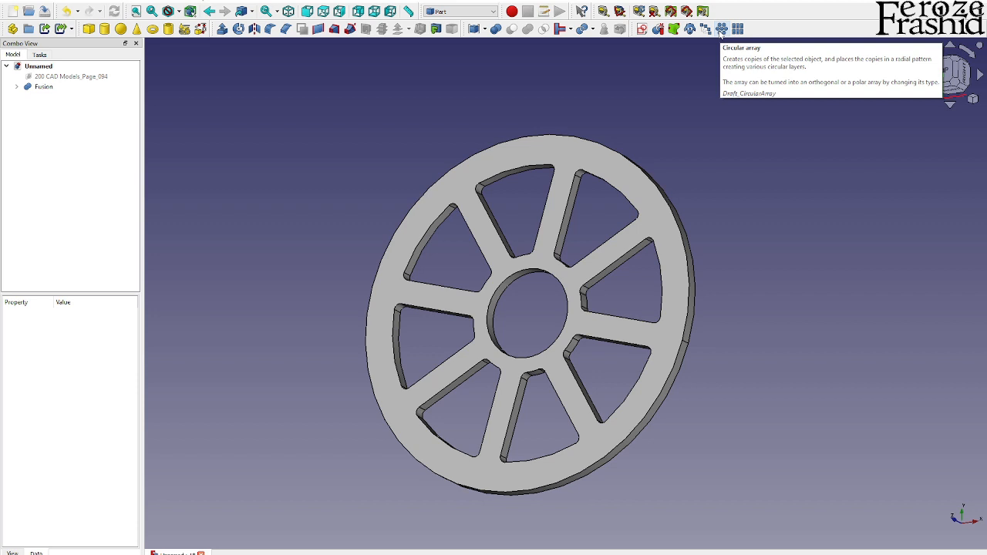
{"action": "left_click", "coordinate": [489, 13]}
{"action": "left_click", "coordinate": [487, 19]}
{"action": "middle_click_drag", "start_coordinate": [629, 222], "coordinate": [542, 236]}
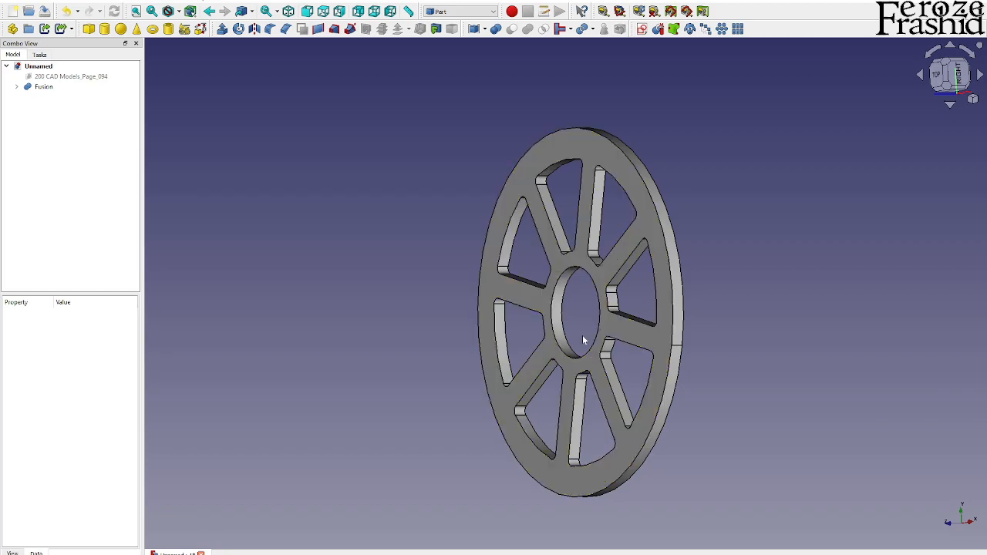
{"action": "scroll", "coordinate": [582, 335], "scroll_direction": "up", "scroll_amount": 1}
{"action": "middle_click_drag", "start_coordinate": [583, 321], "coordinate": [714, 296]}
{"action": "scroll", "coordinate": [714, 295], "scroll_direction": "down", "scroll_amount": 2}
{"action": "middle_click_drag", "start_coordinate": [584, 322], "coordinate": [544, 368]}
{"action": "scroll", "coordinate": [549, 374], "scroll_direction": "up", "scroll_amount": 1}
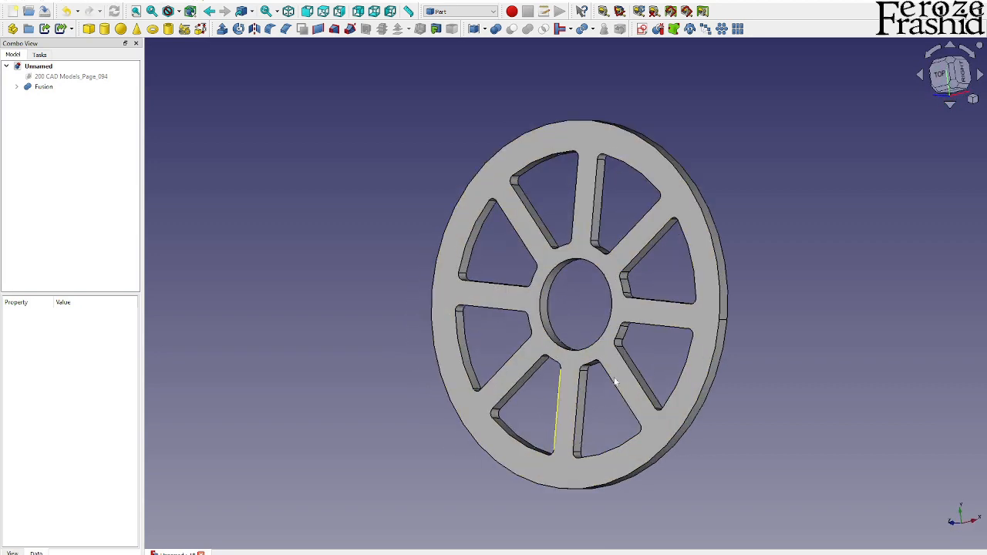